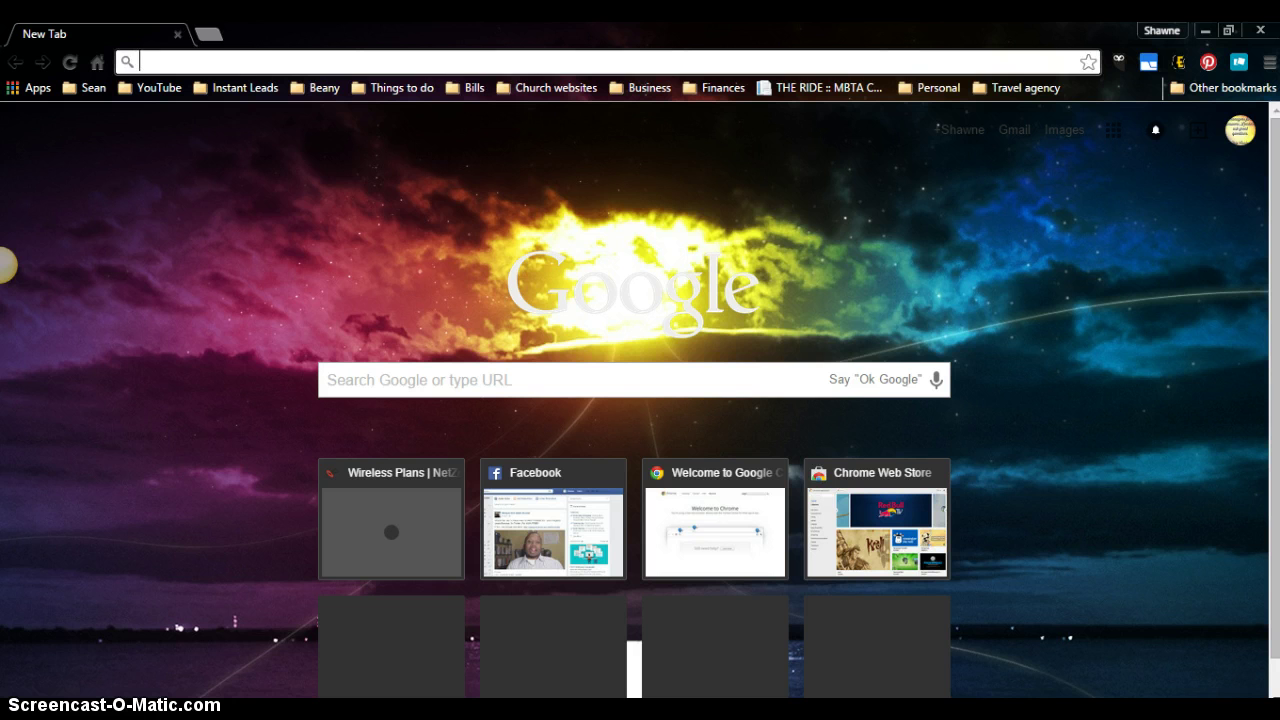
Open ifttt.com and sign in to the account with the saved login details
{"action": "type", "text": "ifttt.com"}
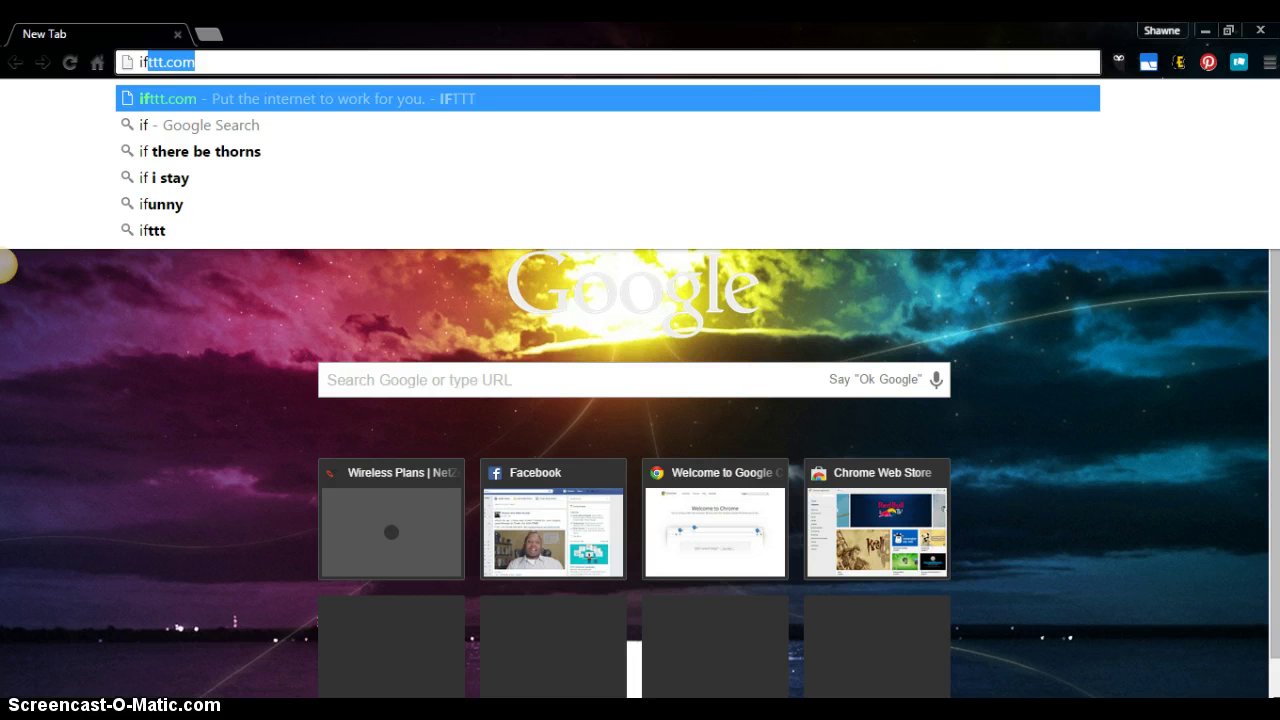
{"action": "key", "text": "Return"}
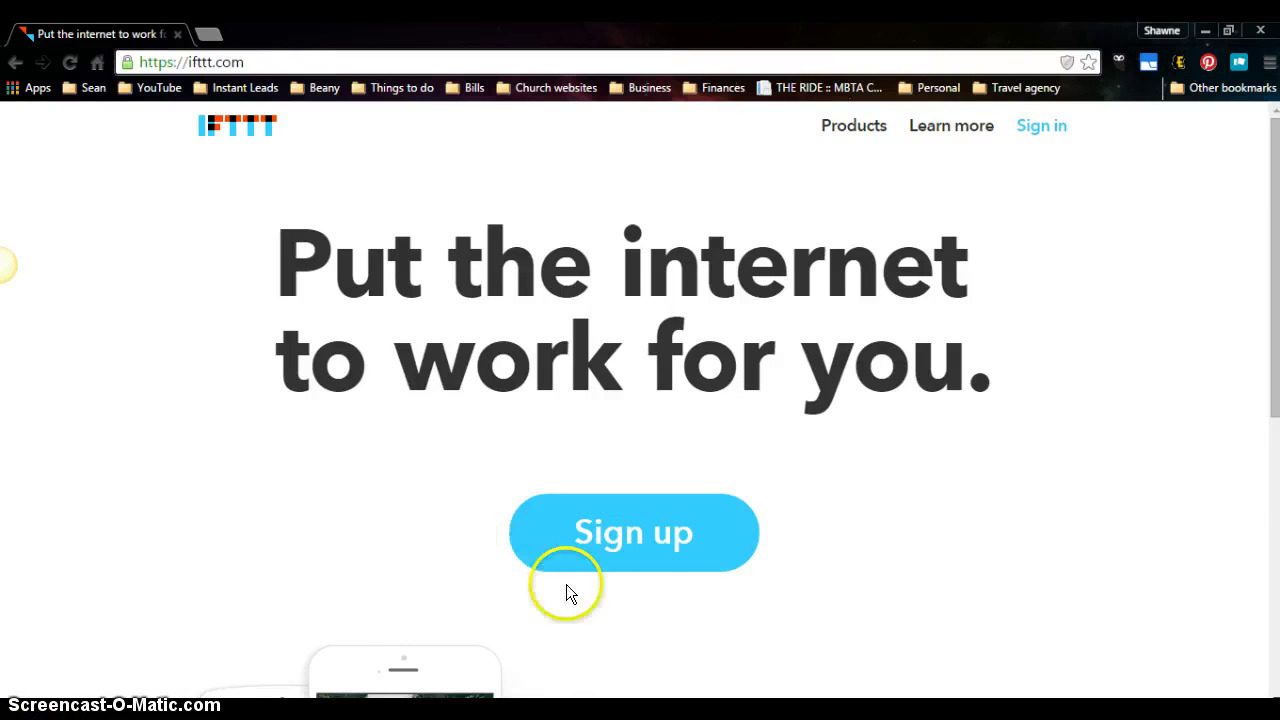
{"action": "scroll", "coordinate": [839, 471], "scroll_direction": "down", "scroll_amount": 3}
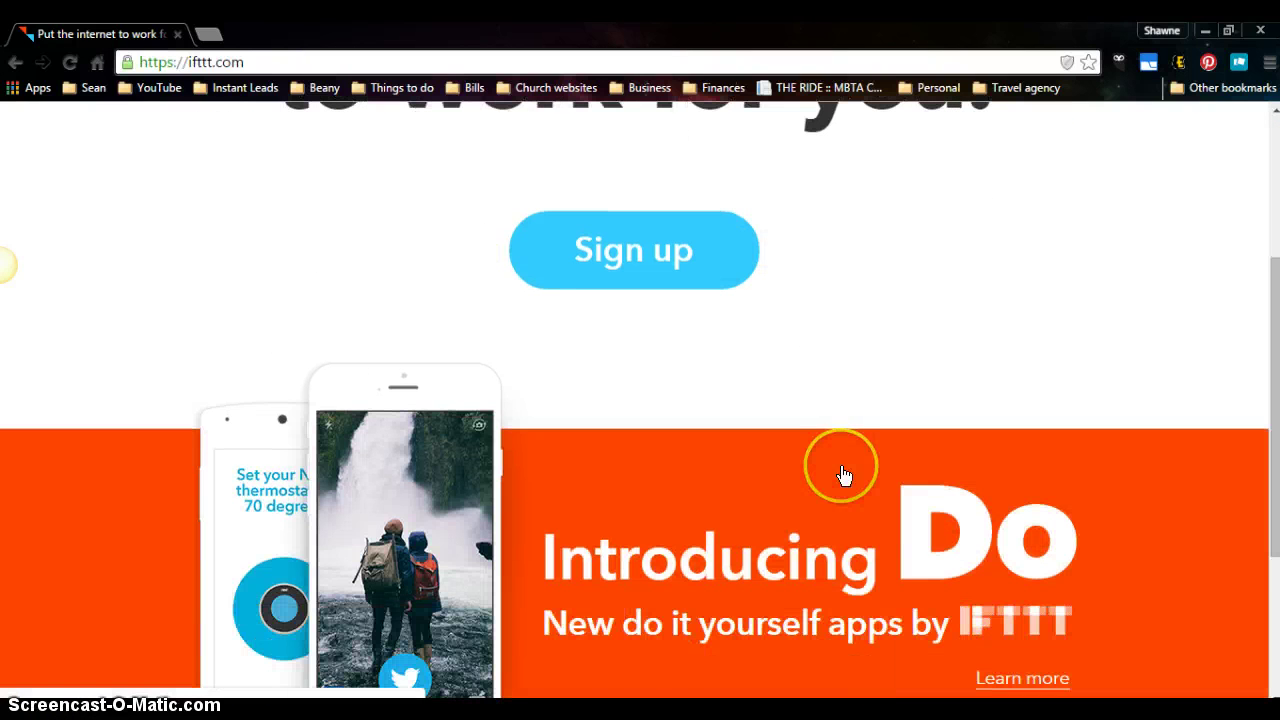
{"action": "scroll", "coordinate": [842, 462], "scroll_direction": "up", "scroll_amount": 1}
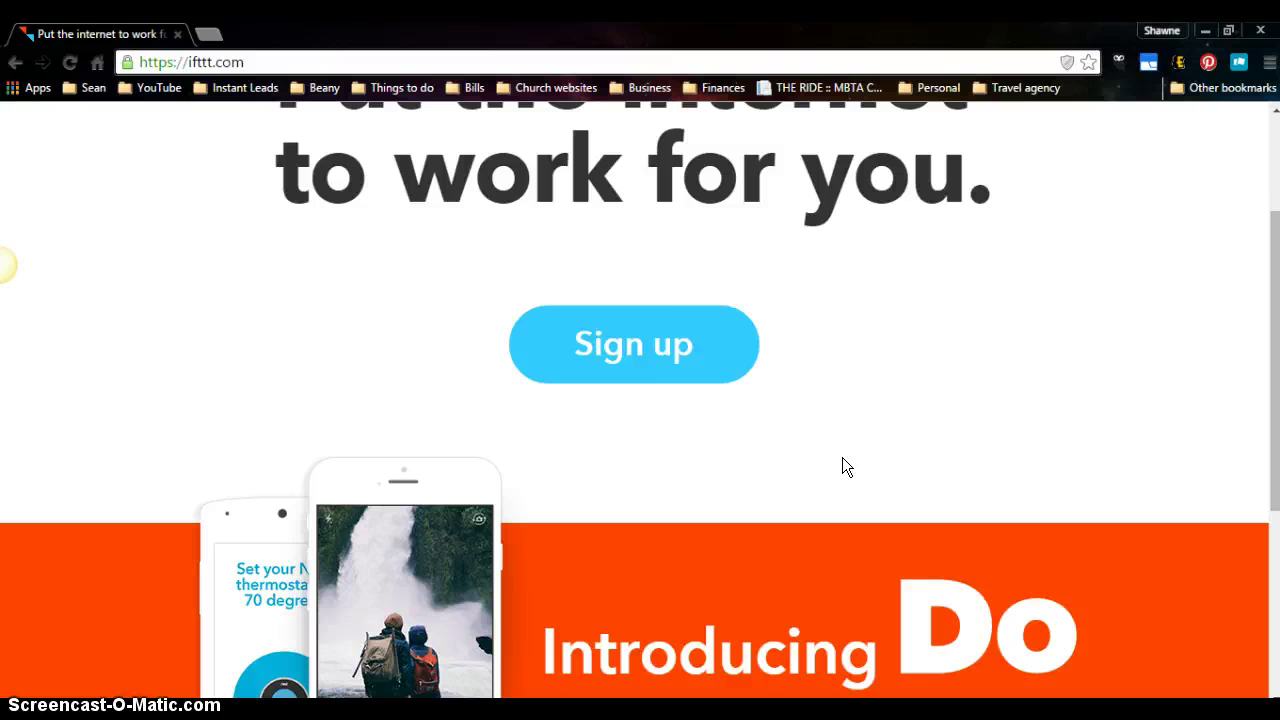
{"action": "scroll", "coordinate": [843, 465], "scroll_direction": "up", "scroll_amount": 2}
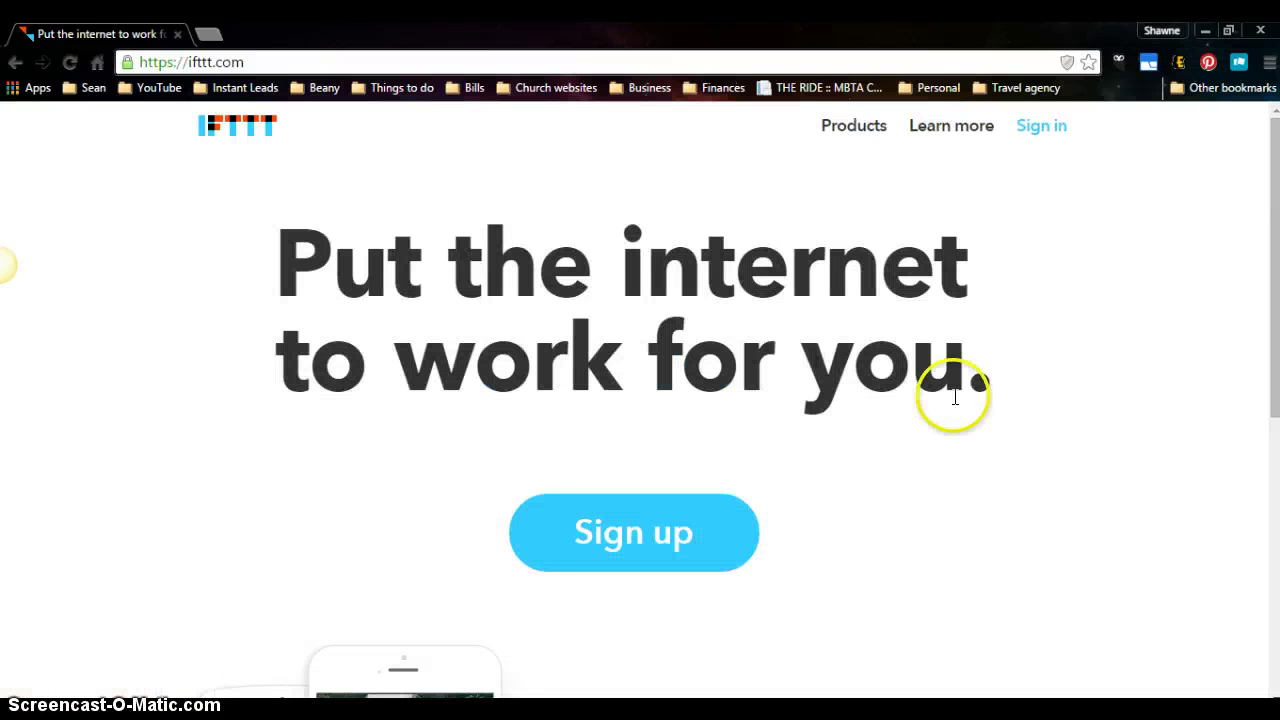
{"action": "left_click", "coordinate": [1040, 127]}
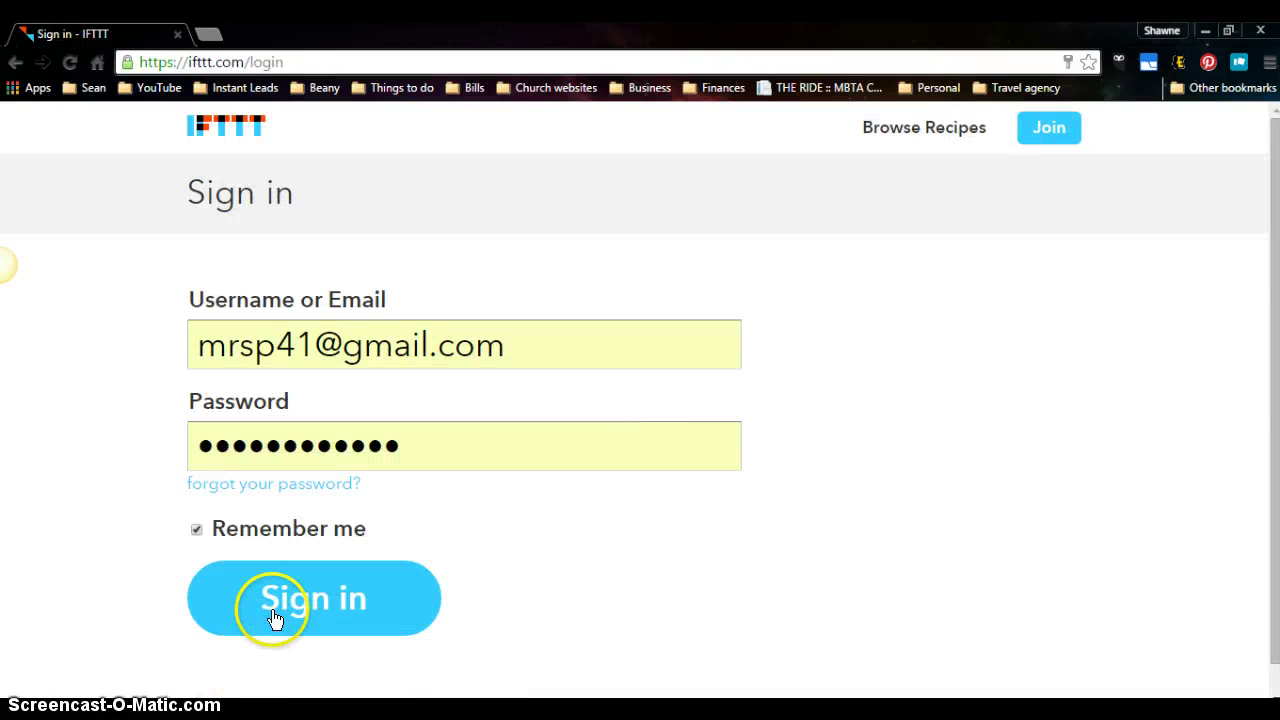
{"action": "left_click", "coordinate": [295, 601]}
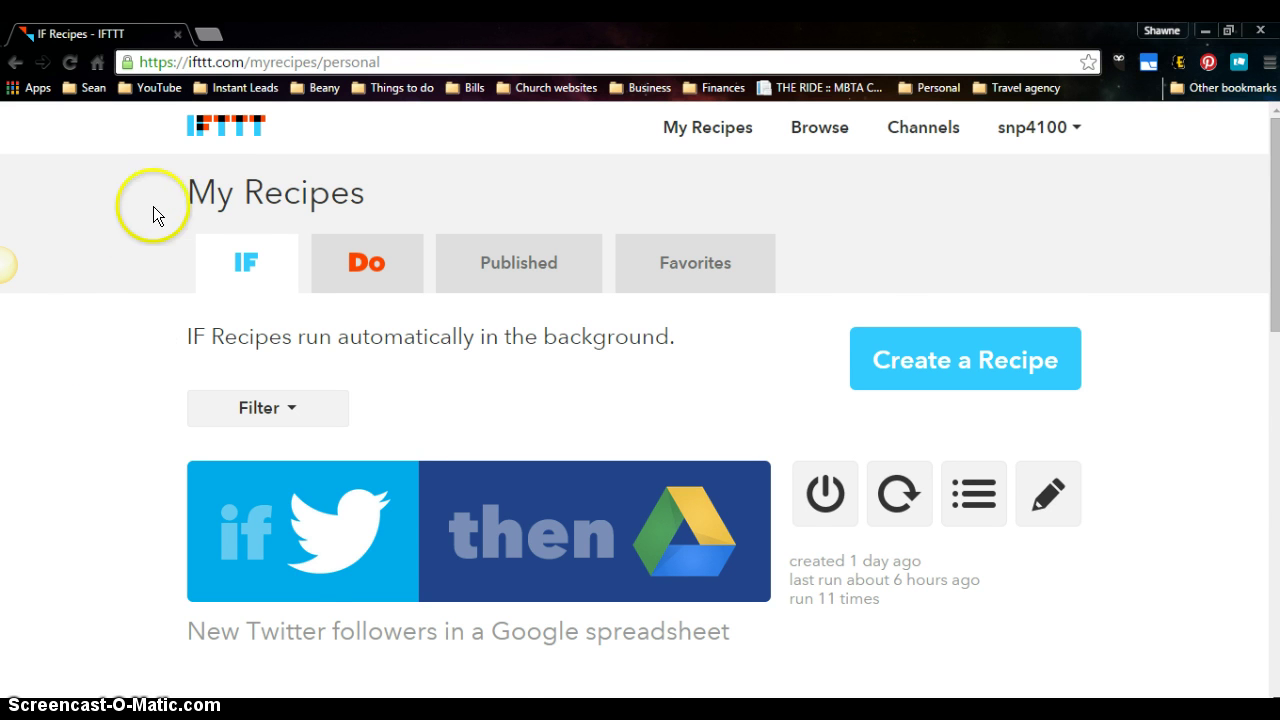
Look through the account's existing IF recipes, from the Twitter followers spreadsheet to the Instagram-to-Twitter picture recipe
{"action": "scroll", "coordinate": [76, 345], "scroll_direction": "down", "scroll_amount": 2}
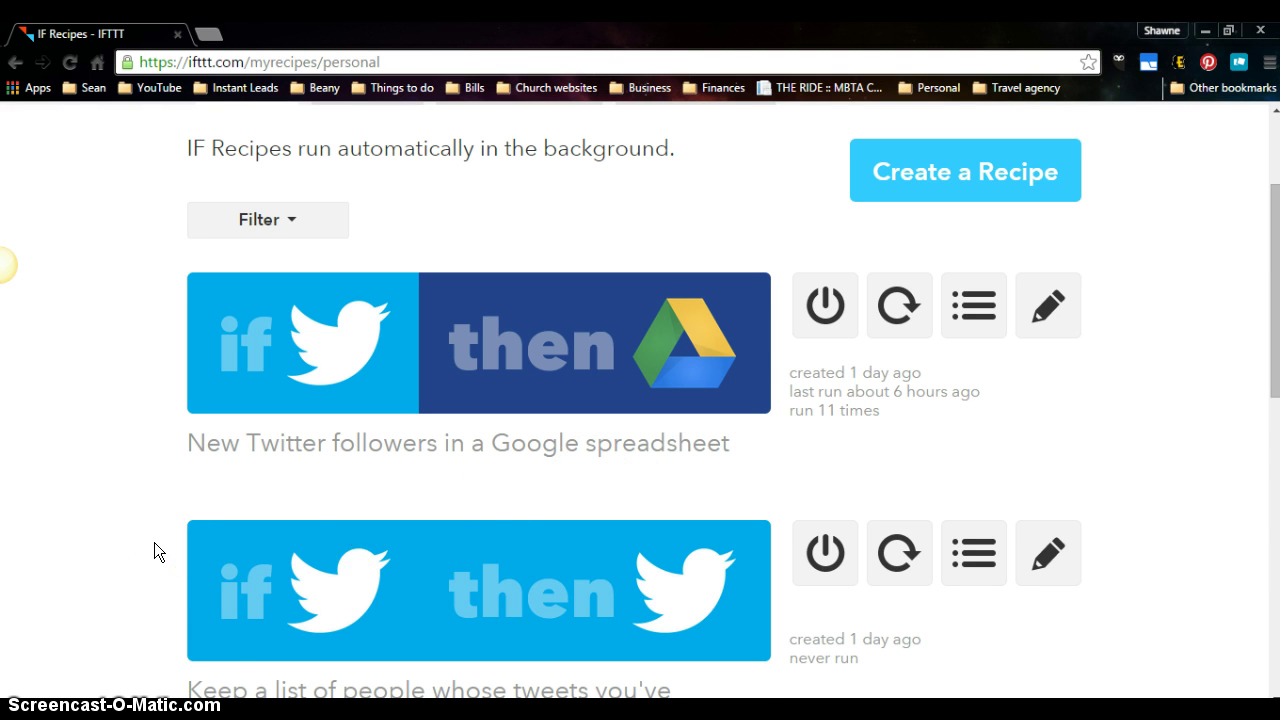
{"action": "scroll", "coordinate": [154, 542], "scroll_direction": "down", "scroll_amount": 2}
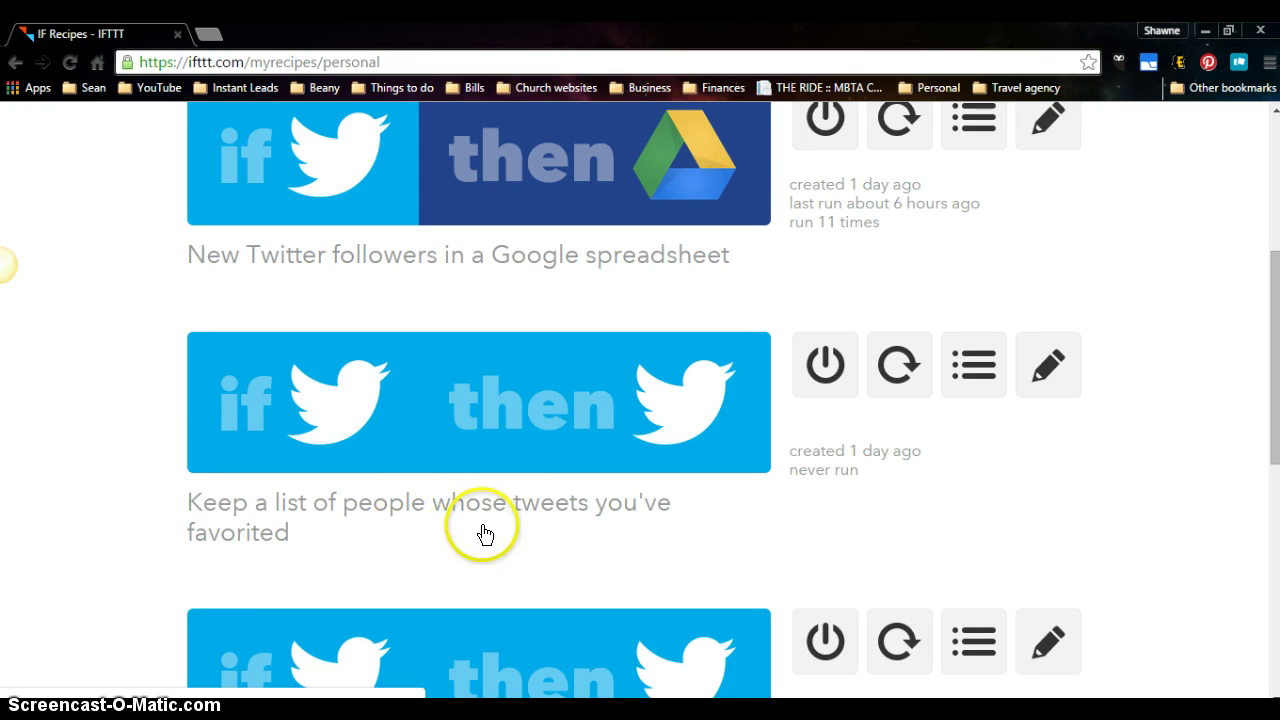
{"action": "left_click", "coordinate": [341, 571]}
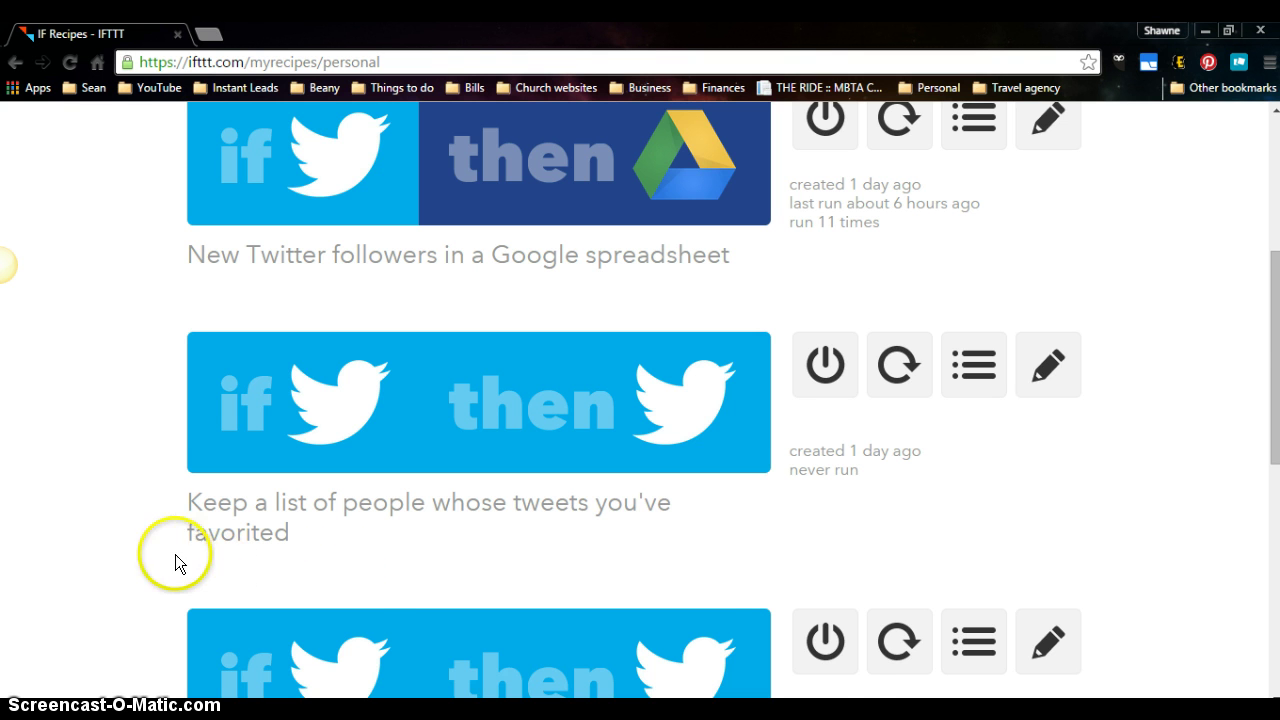
{"action": "scroll", "coordinate": [142, 513], "scroll_direction": "down", "scroll_amount": 3}
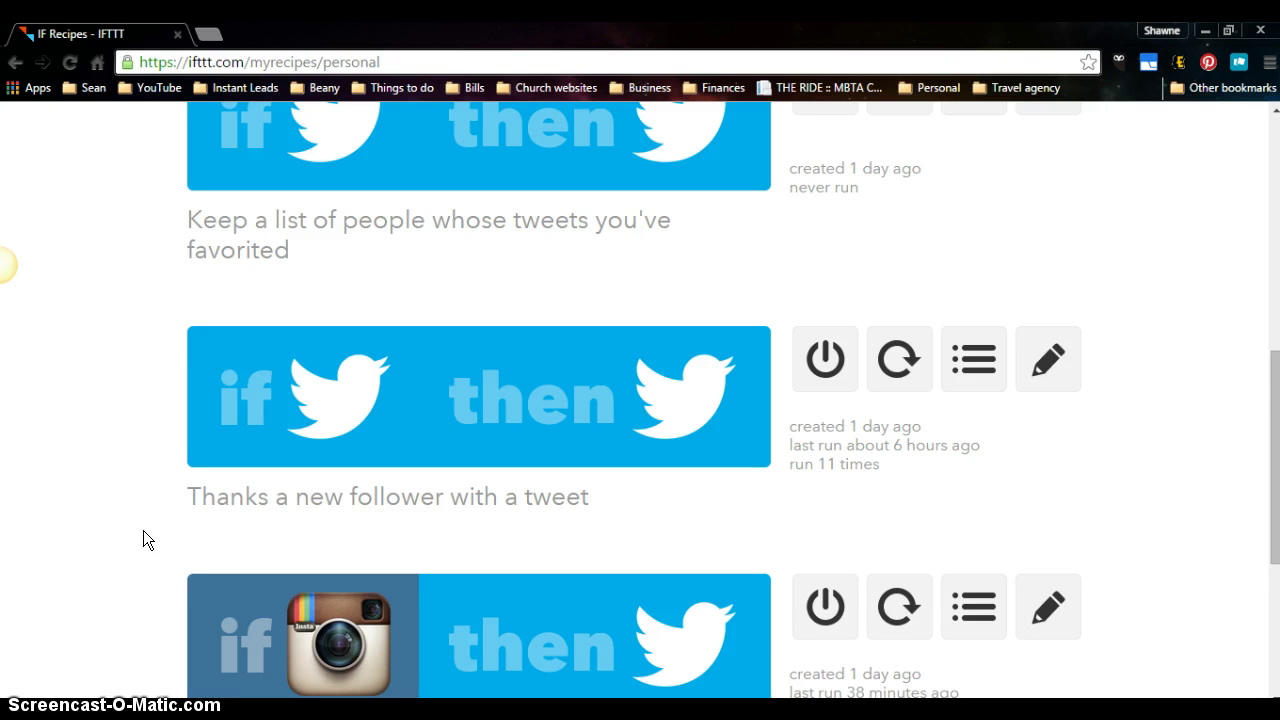
{"action": "scroll", "coordinate": [143, 526], "scroll_direction": "down", "scroll_amount": 3}
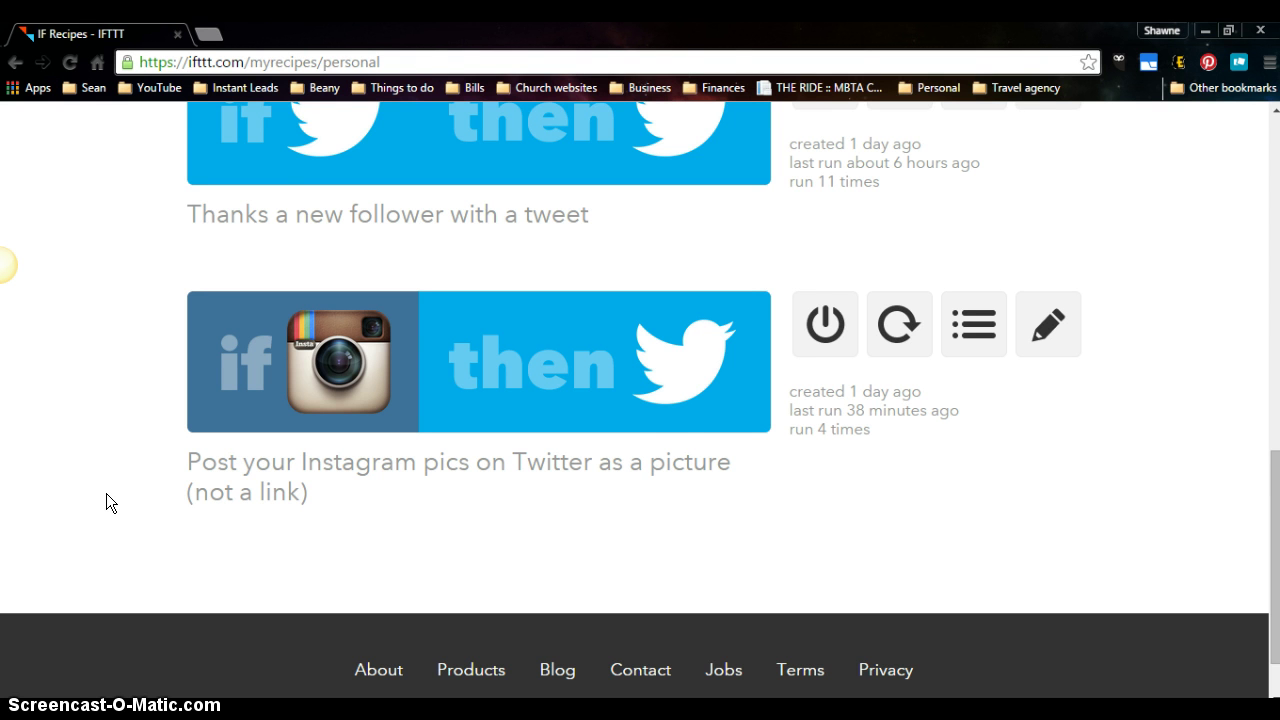
{"action": "scroll", "coordinate": [110, 485], "scroll_direction": "up", "scroll_amount": 9}
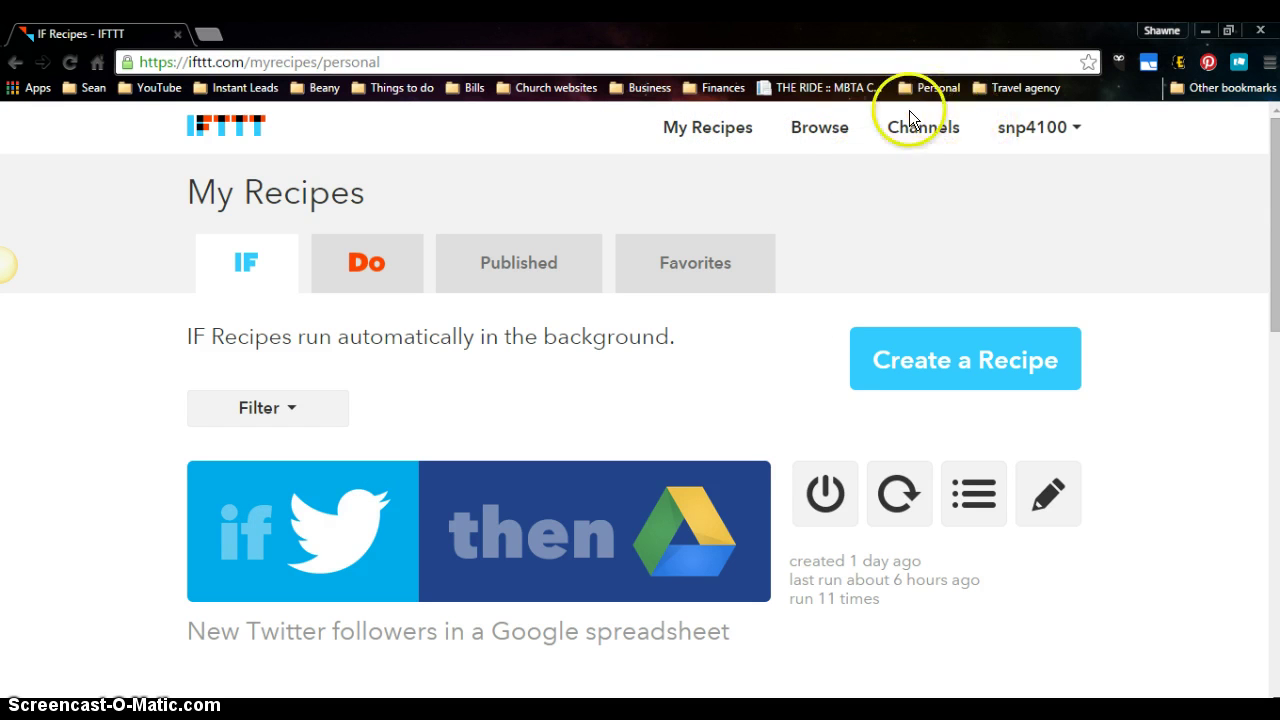
Open the Browse Recipes page and examine its Collections and Featured recipes
{"action": "left_click", "coordinate": [822, 136]}
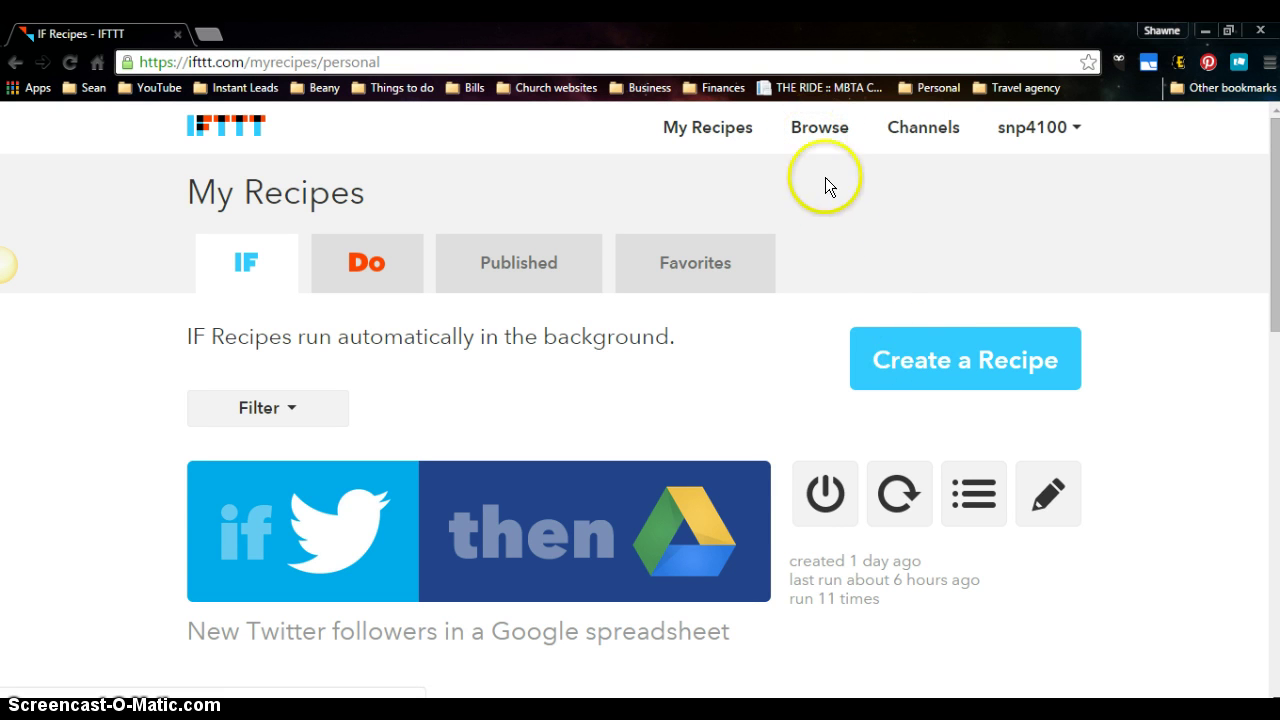
{"action": "left_click", "coordinate": [816, 131]}
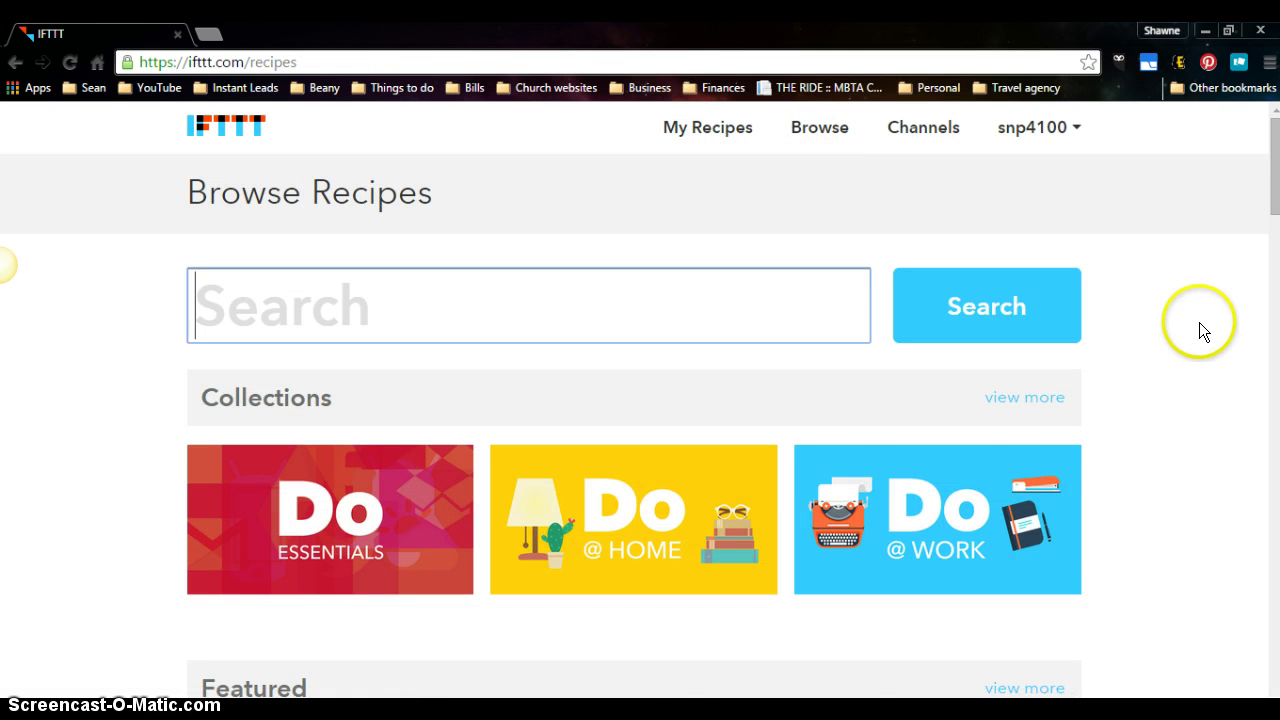
{"action": "scroll", "coordinate": [1200, 324], "scroll_direction": "down", "scroll_amount": 4}
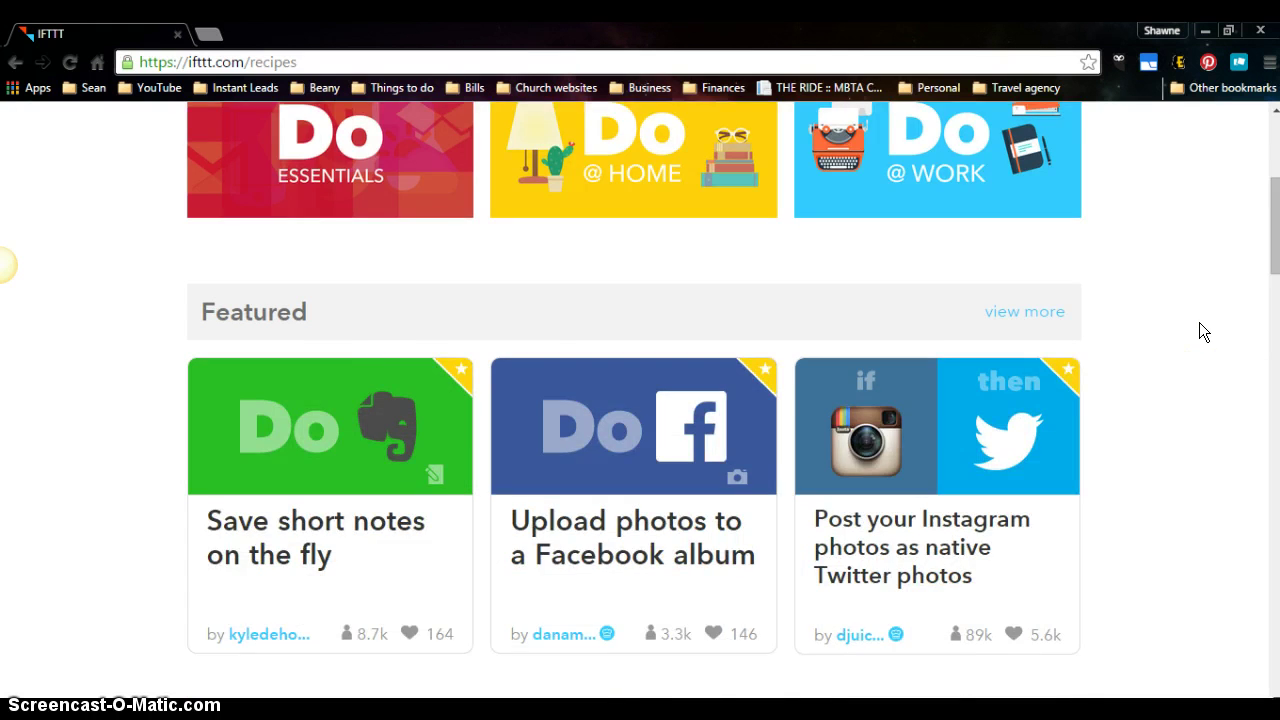
{"action": "scroll", "coordinate": [1199, 332], "scroll_direction": "up", "scroll_amount": 2}
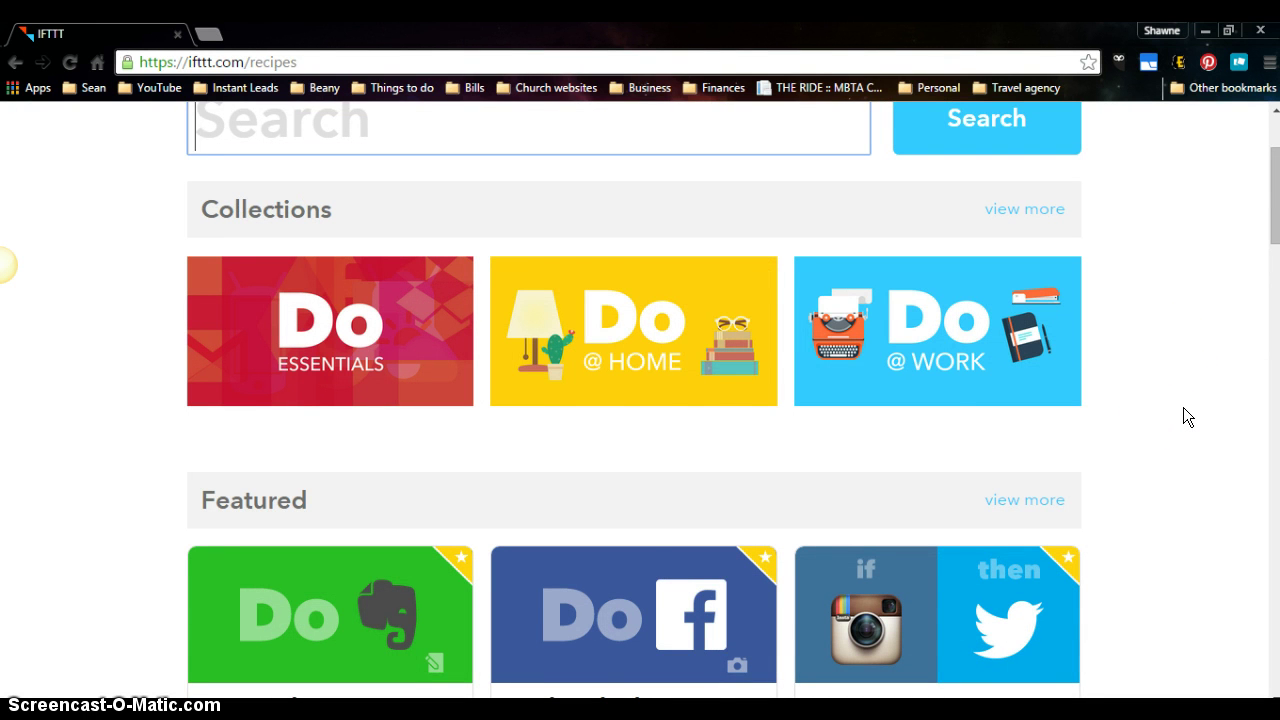
{"action": "scroll", "coordinate": [1183, 407], "scroll_direction": "down", "scroll_amount": 2}
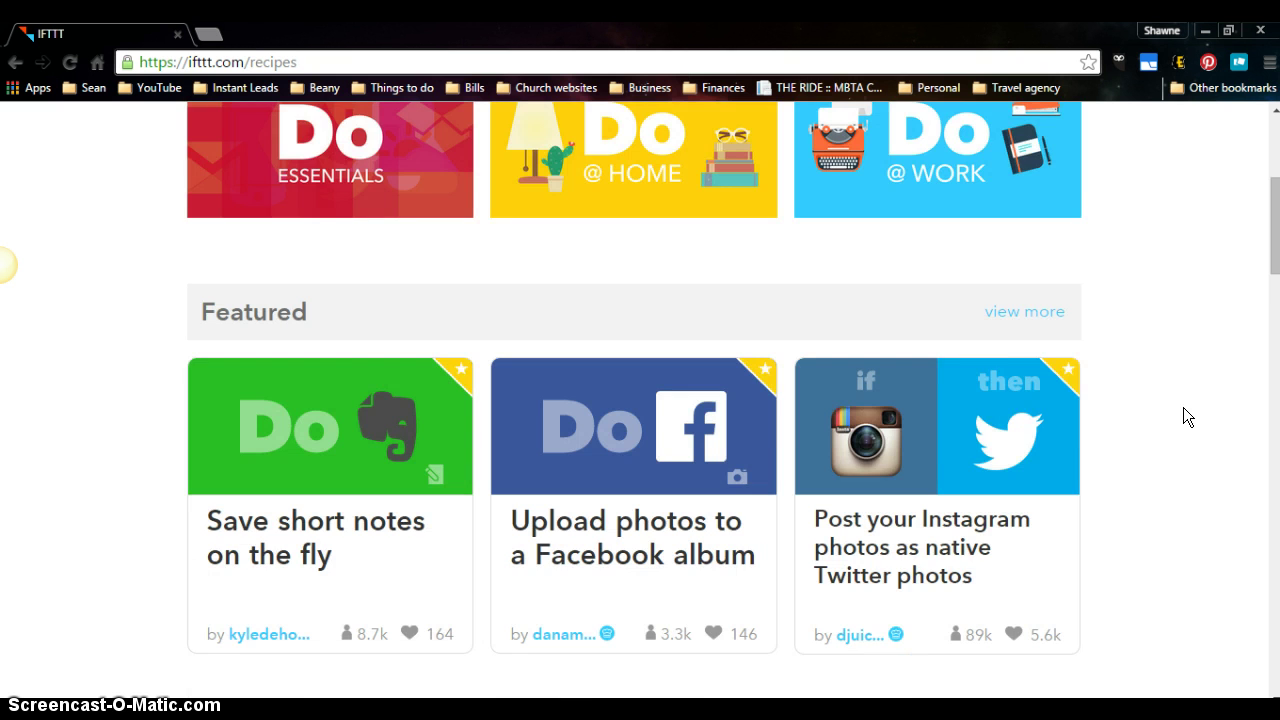
{"action": "scroll", "coordinate": [1183, 417], "scroll_direction": "down", "scroll_amount": 2}
{"action": "scroll", "coordinate": [1183, 408], "scroll_direction": "up", "scroll_amount": 2}
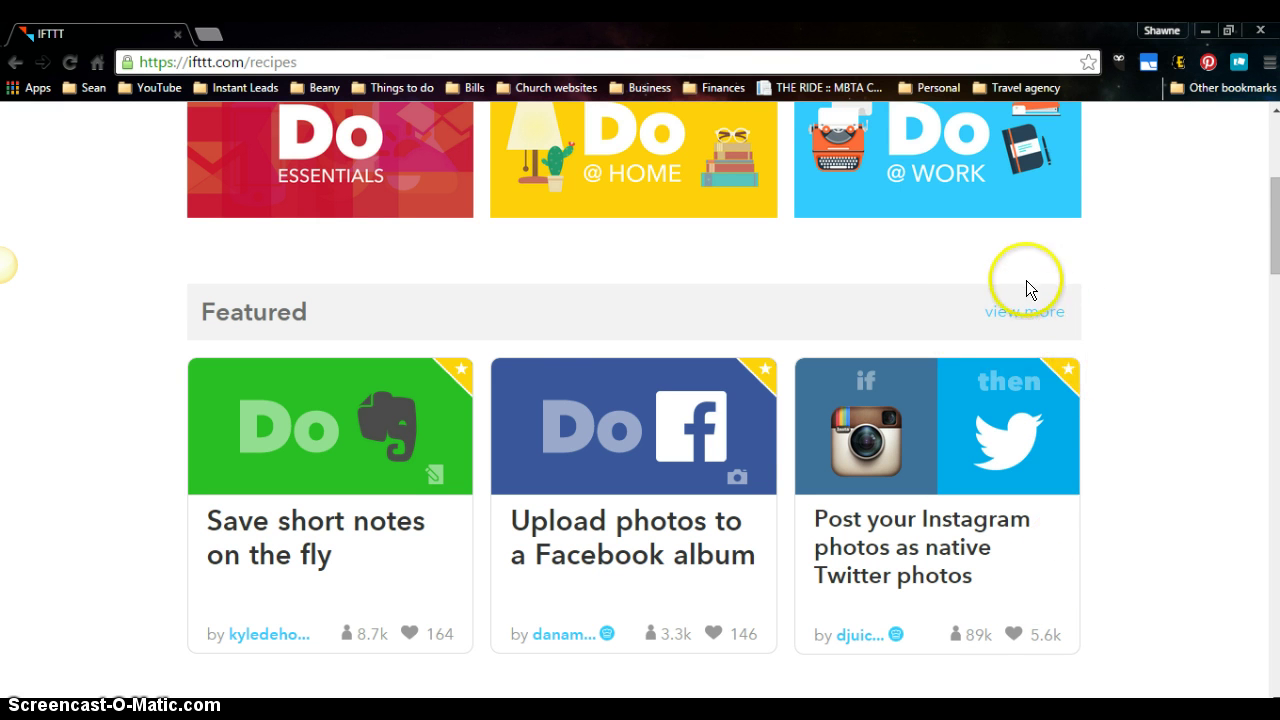
Look through the Trending recipes listed below the Featured ones
{"action": "scroll", "coordinate": [1186, 373], "scroll_direction": "down", "scroll_amount": 4}
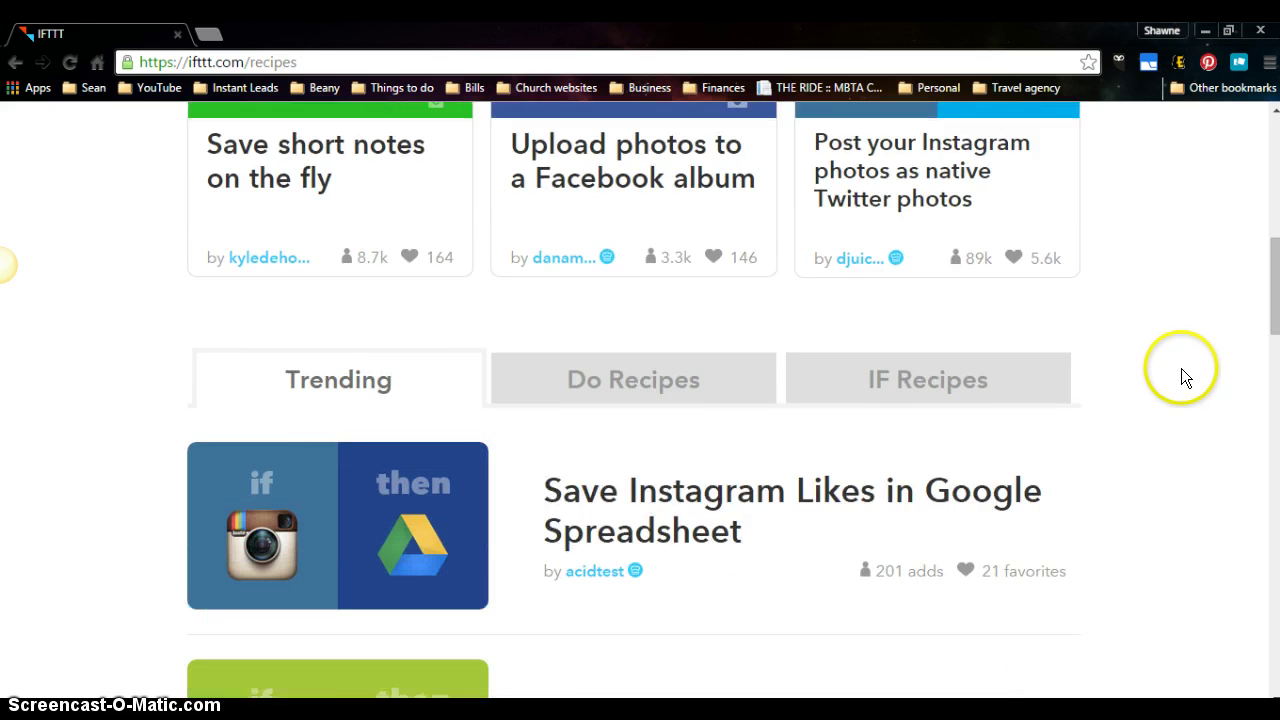
{"action": "scroll", "coordinate": [1166, 372], "scroll_direction": "down", "scroll_amount": 2}
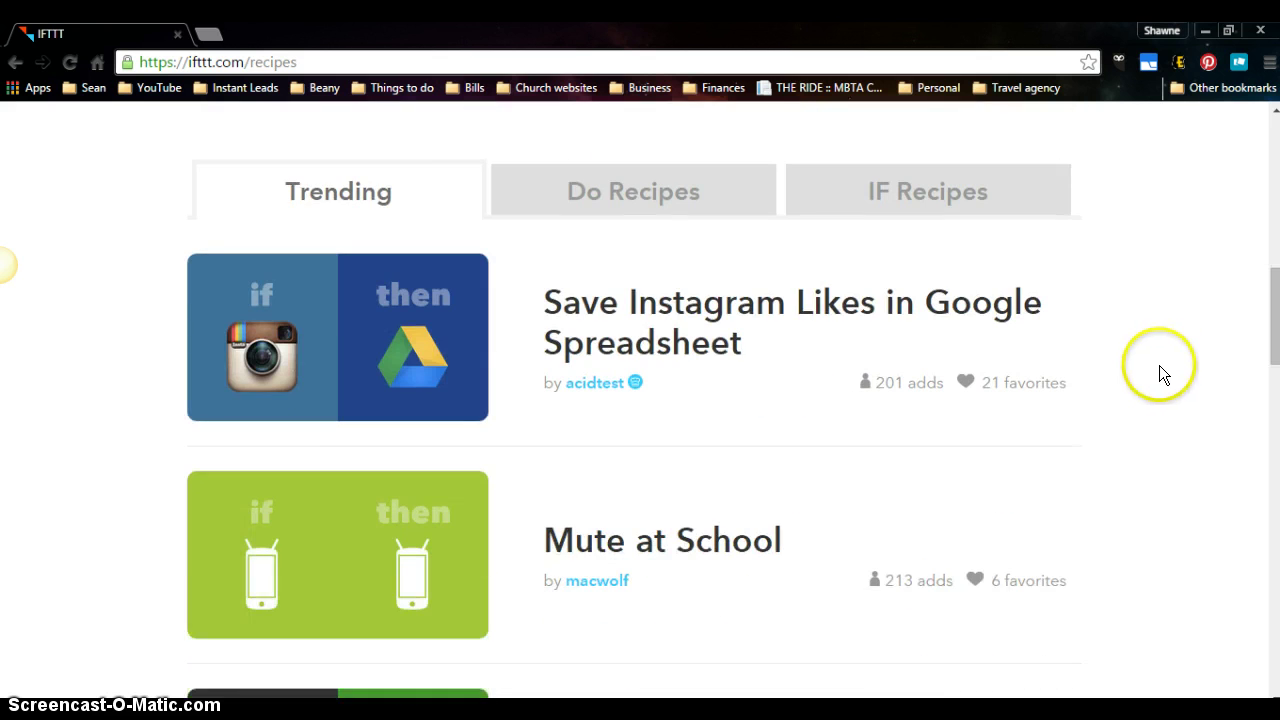
{"action": "left_click", "coordinate": [320, 206]}
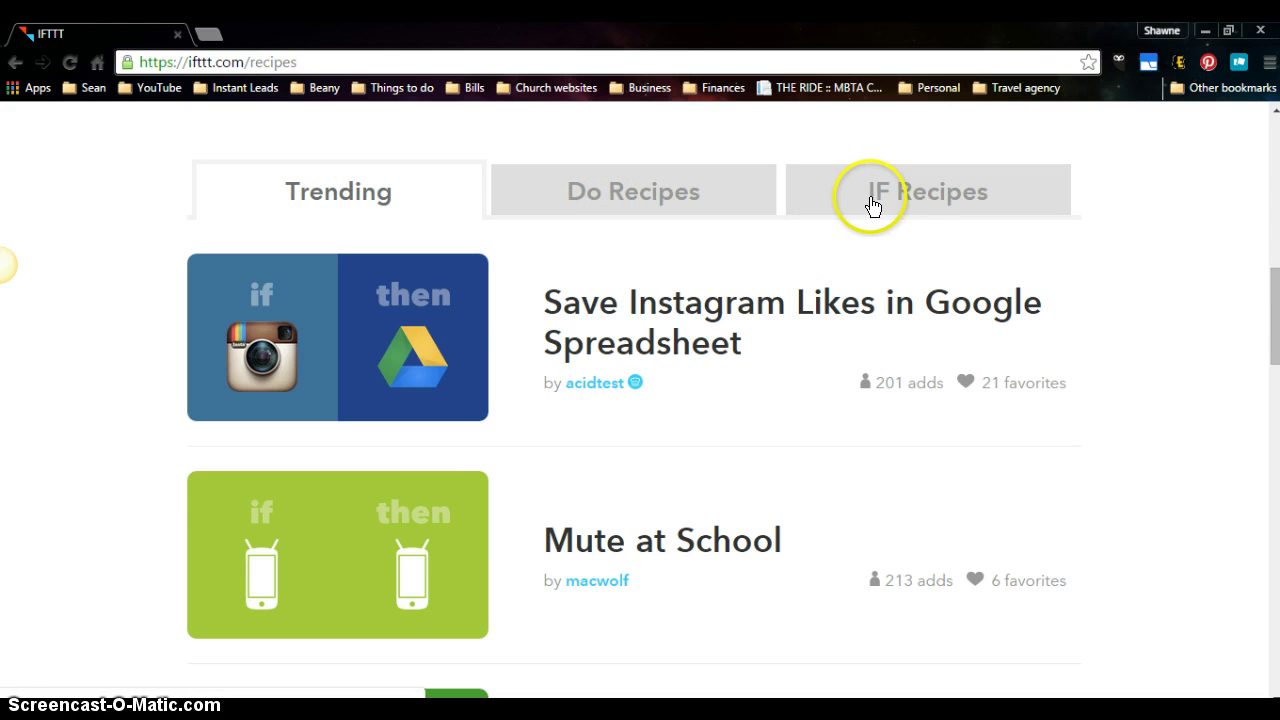
{"action": "scroll", "coordinate": [1182, 293], "scroll_direction": "down", "scroll_amount": 6}
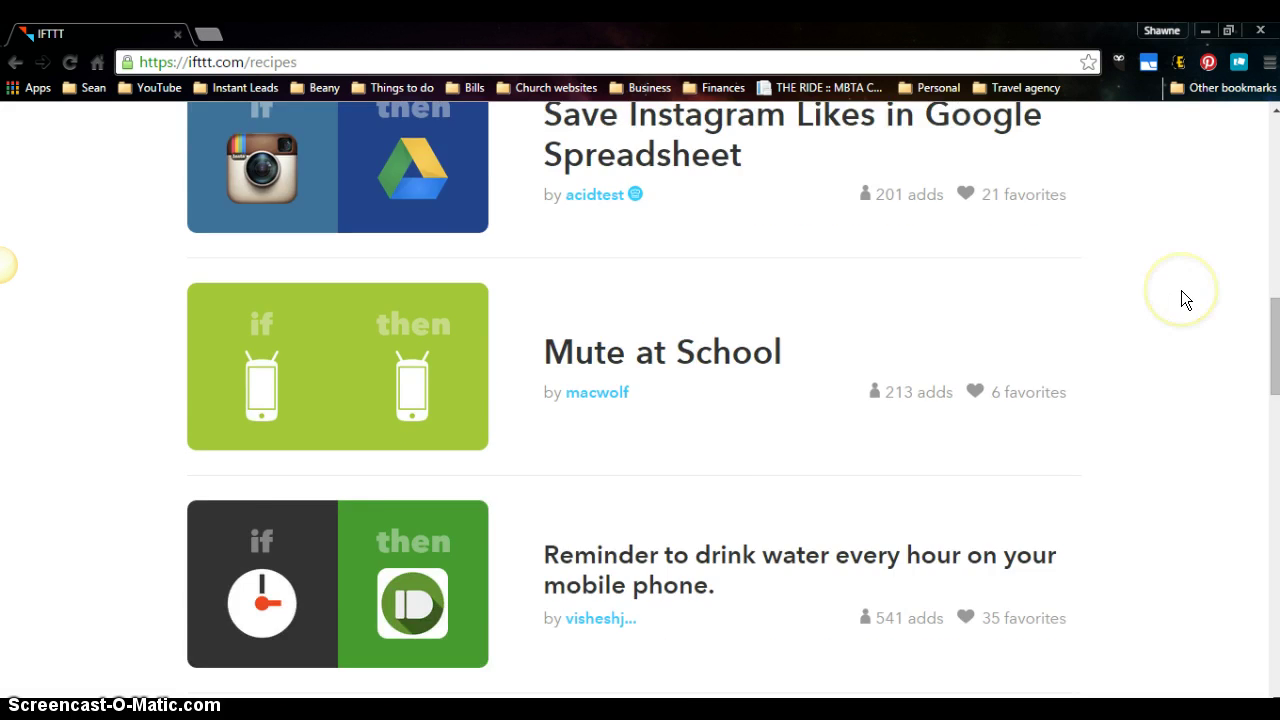
{"action": "scroll", "coordinate": [1182, 300], "scroll_direction": "up", "scroll_amount": 10}
{"action": "scroll", "coordinate": [1189, 300], "scroll_direction": "down", "scroll_amount": 4}
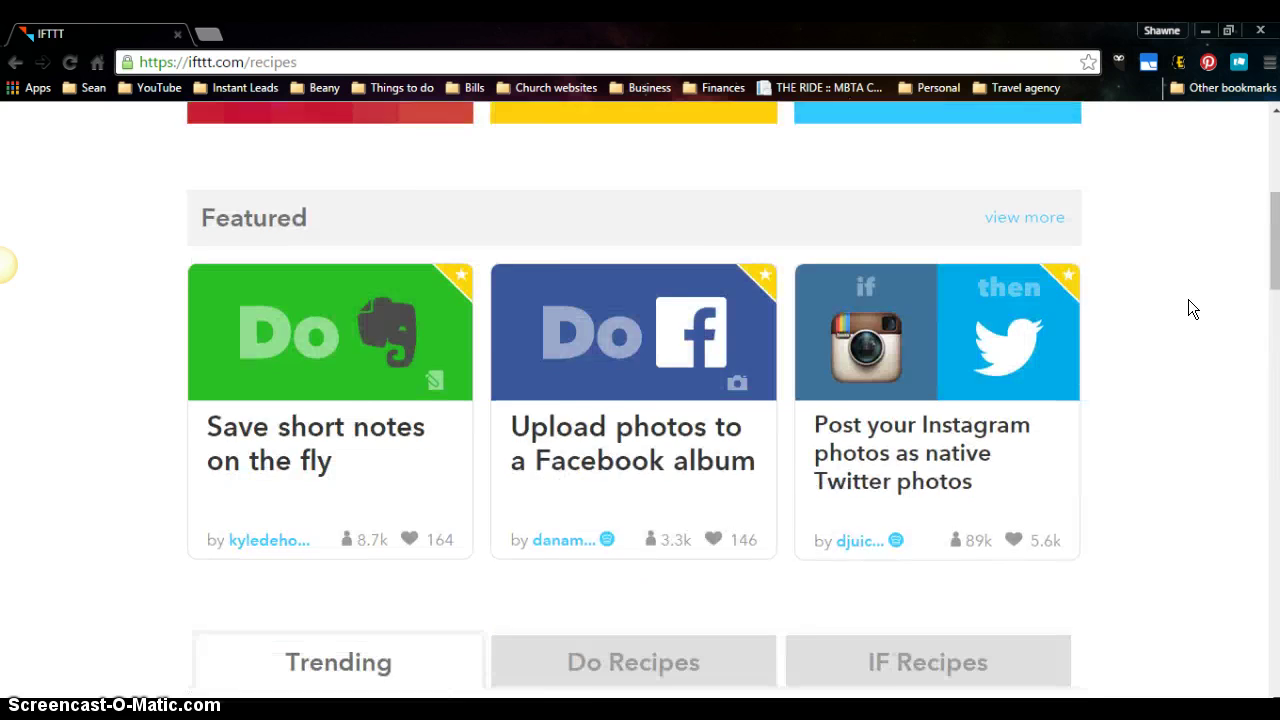
Show the IF Recipes list and look through its first page of recipes
{"action": "left_click", "coordinate": [928, 390]}
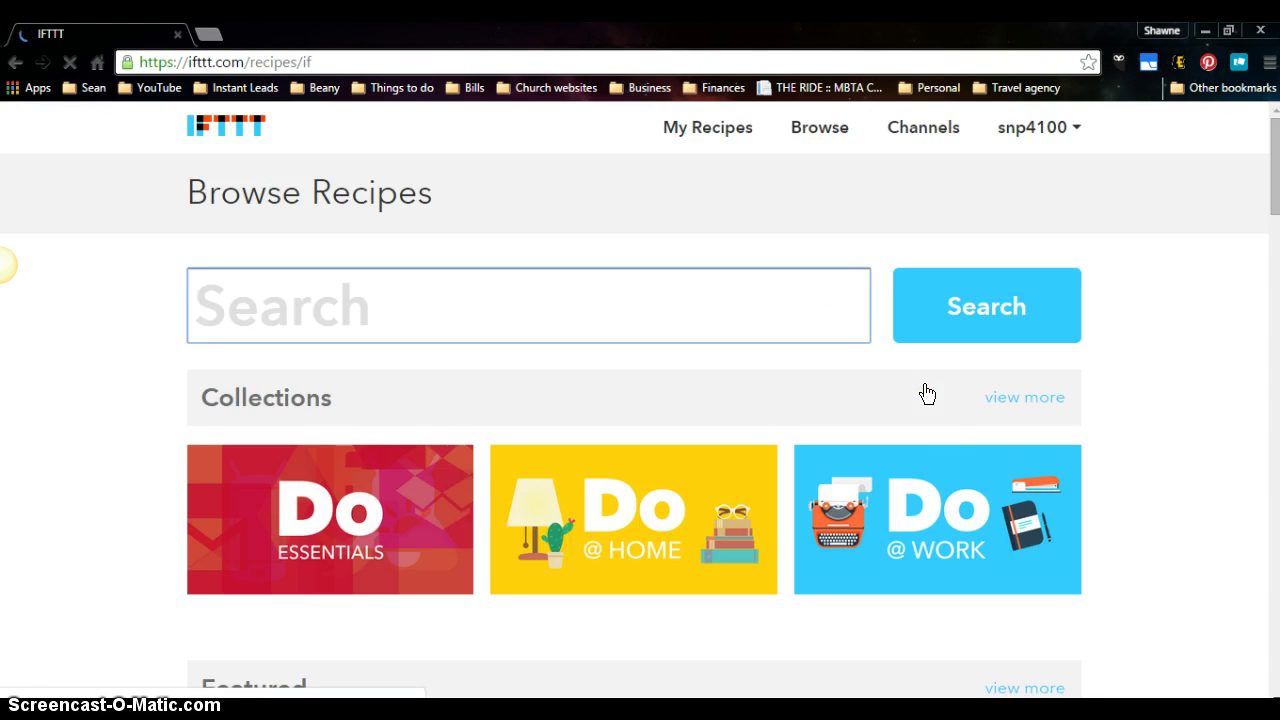
{"action": "scroll", "coordinate": [1144, 385], "scroll_direction": "down", "scroll_amount": 8}
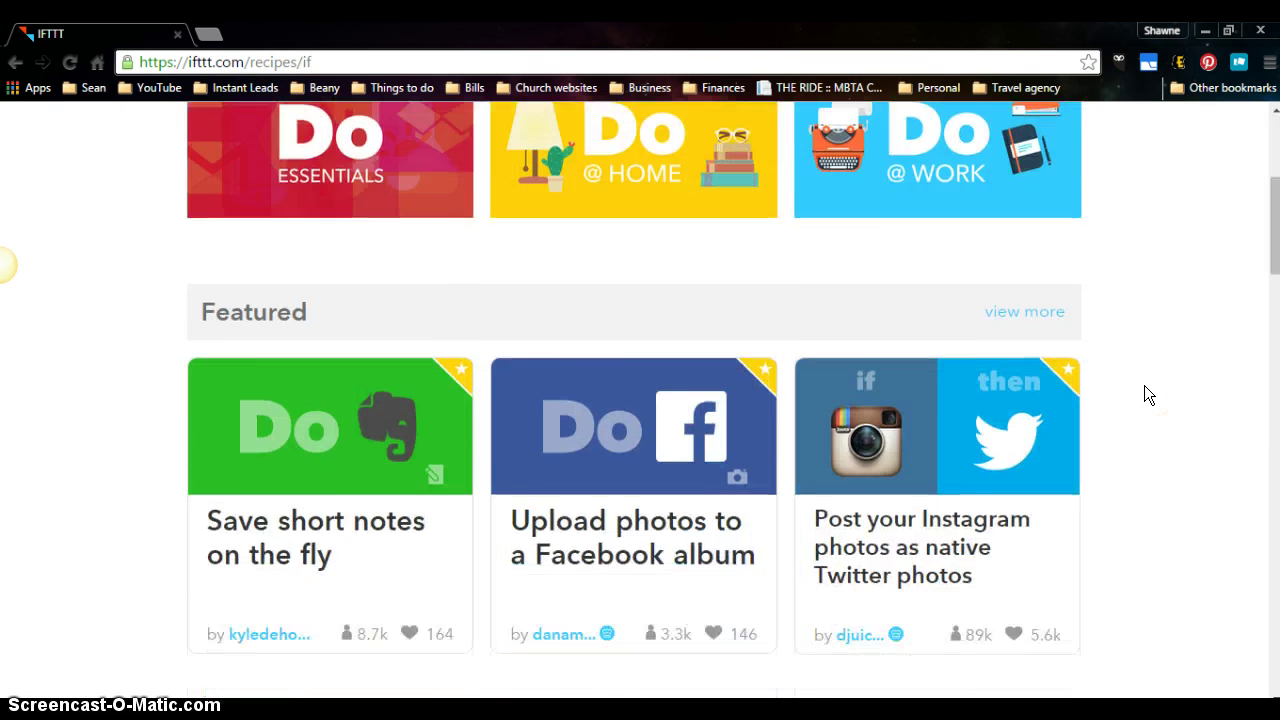
{"action": "scroll", "coordinate": [1148, 395], "scroll_direction": "down", "scroll_amount": 1}
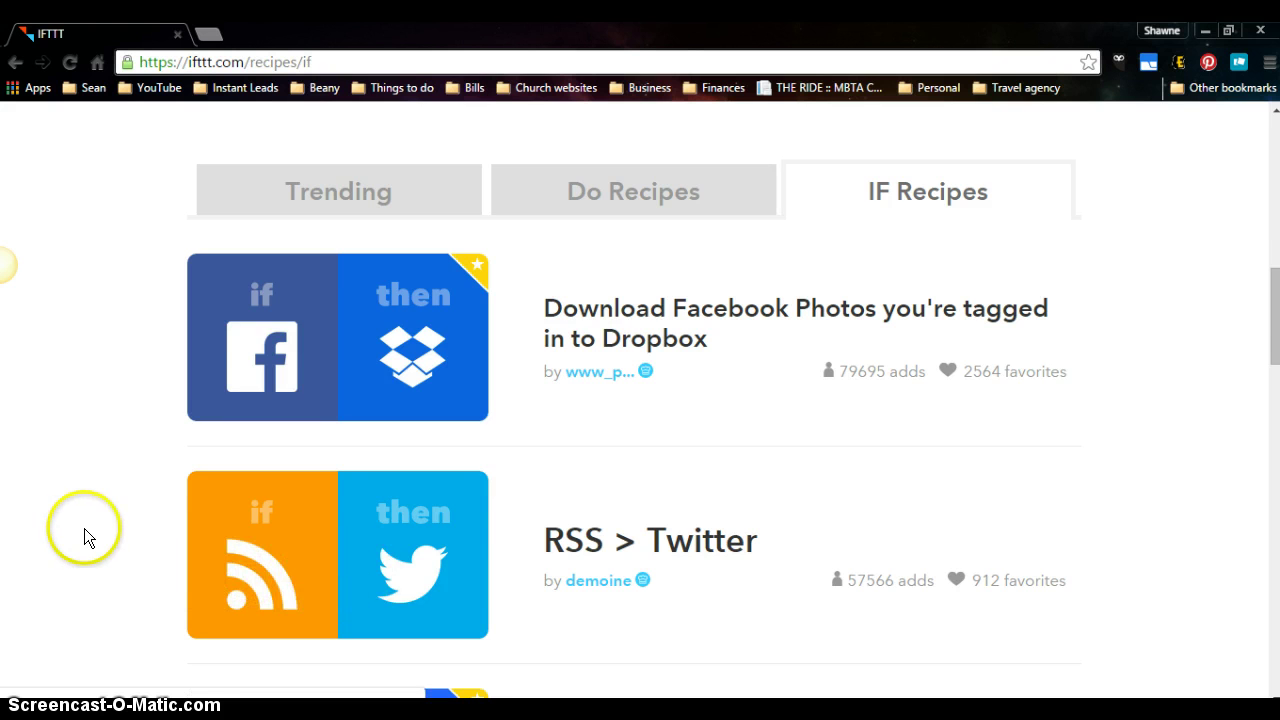
{"action": "scroll", "coordinate": [106, 510], "scroll_direction": "down", "scroll_amount": 7}
{"action": "scroll", "coordinate": [104, 500], "scroll_direction": "down", "scroll_amount": 4}
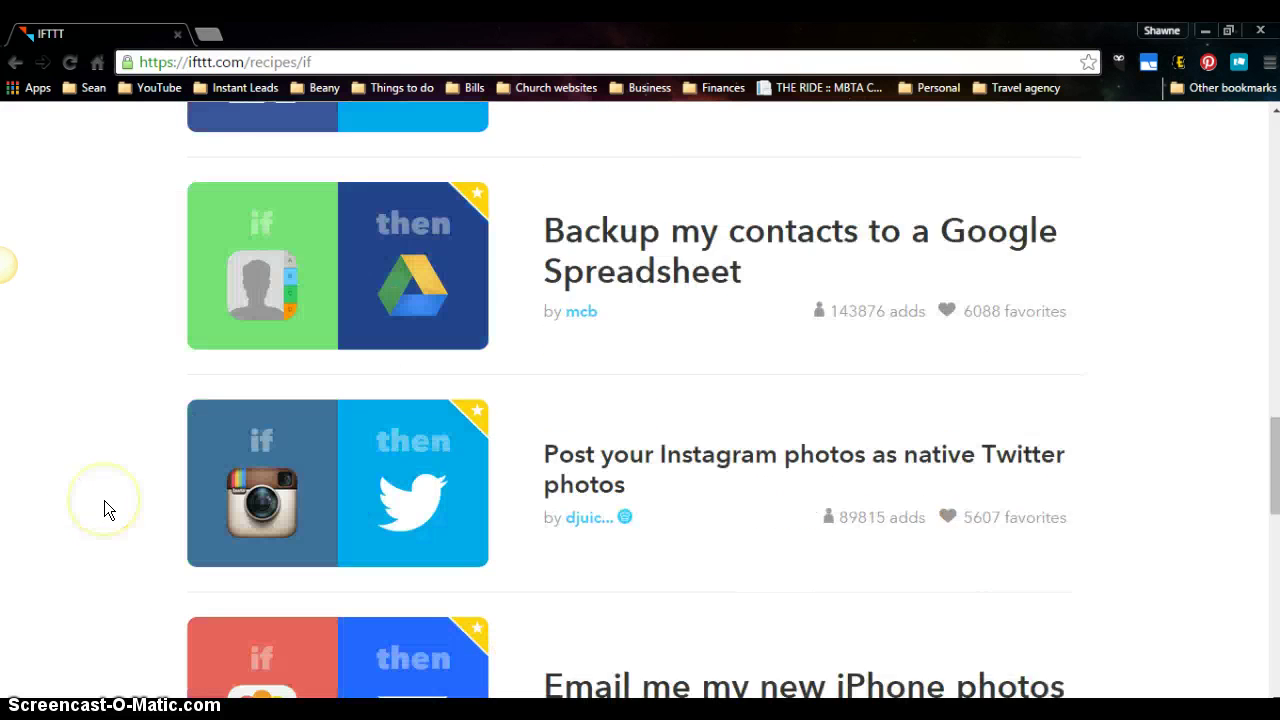
{"action": "scroll", "coordinate": [104, 500], "scroll_direction": "down", "scroll_amount": 9}
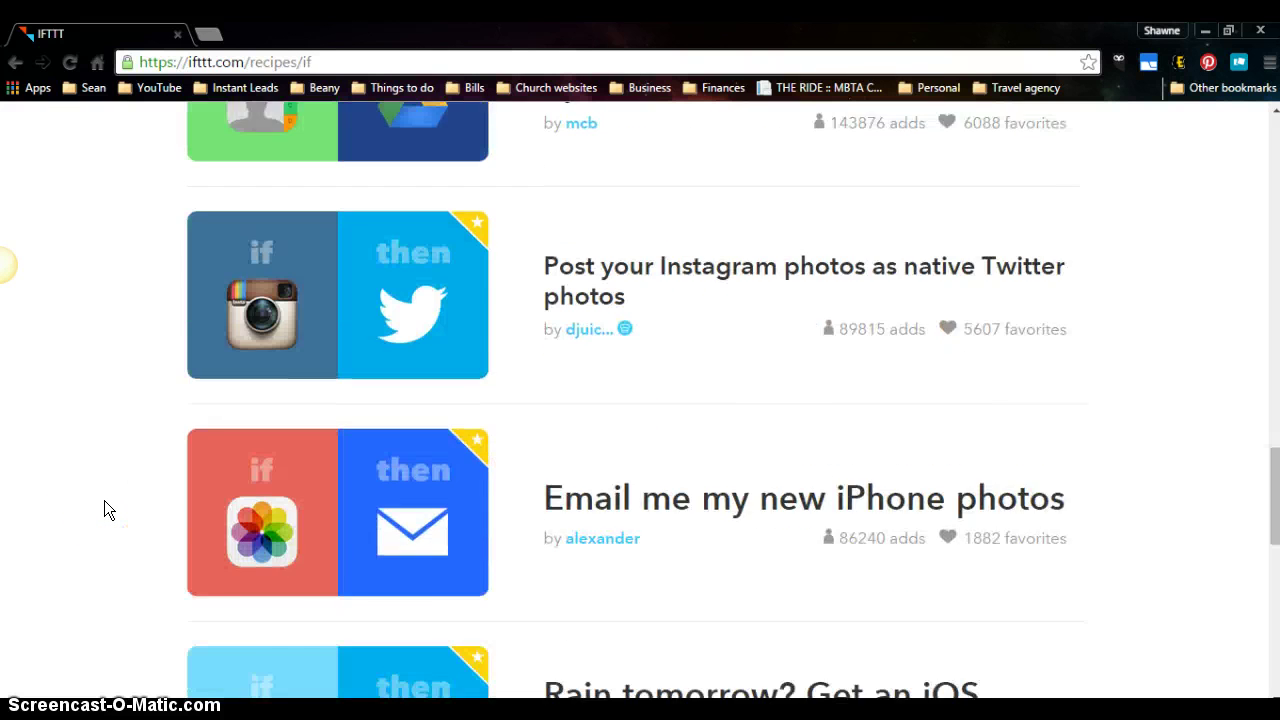
{"action": "scroll", "coordinate": [104, 501], "scroll_direction": "down", "scroll_amount": 2}
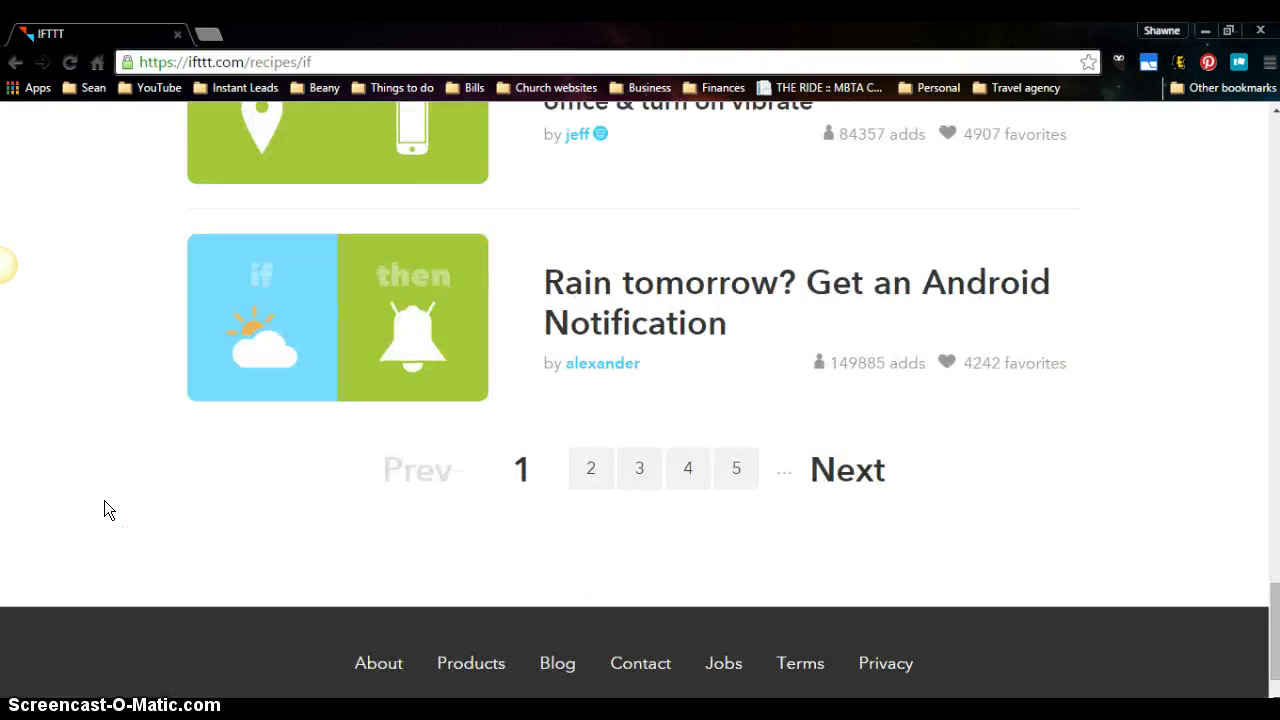
{"action": "scroll", "coordinate": [104, 501], "scroll_direction": "up", "scroll_amount": 20}
{"action": "scroll", "coordinate": [109, 510], "scroll_direction": "up", "scroll_amount": 2}
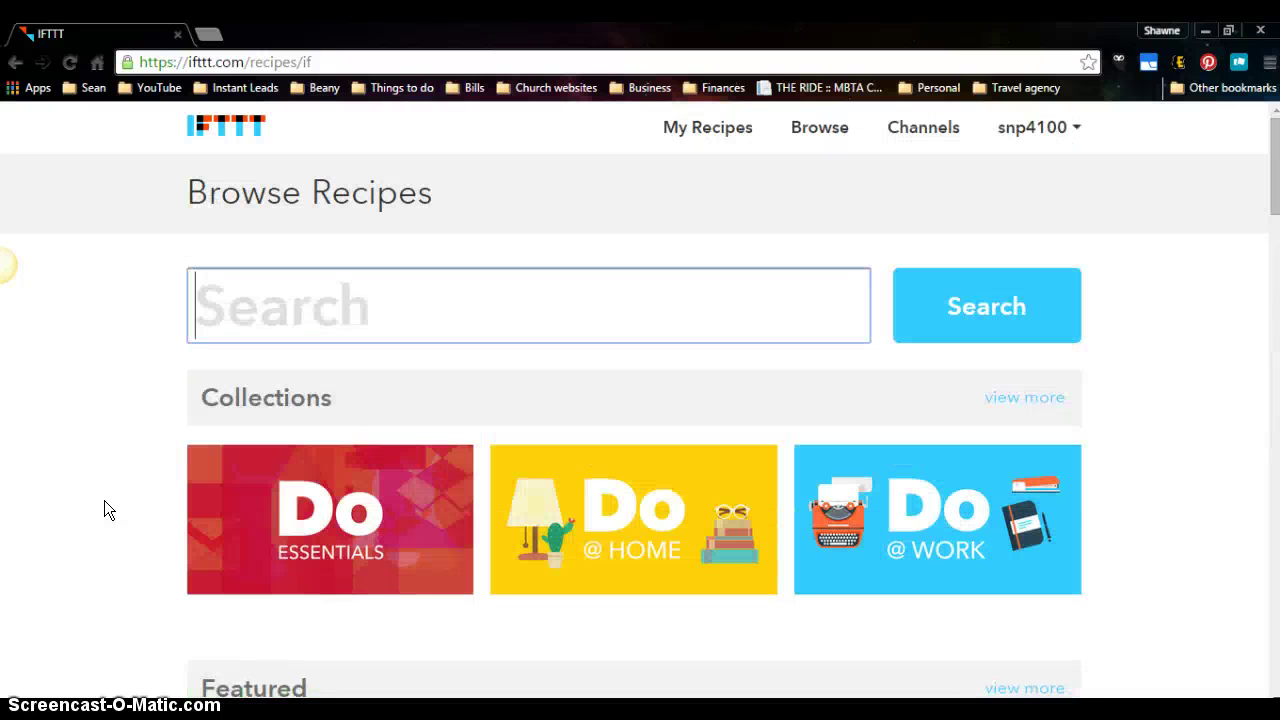
Reload the Browse Recipes page and search the recipes for the suggested channel Instagram
{"action": "left_click", "coordinate": [822, 137]}
{"action": "scroll", "coordinate": [1182, 336], "scroll_direction": "down", "scroll_amount": 4}
{"action": "scroll", "coordinate": [1182, 336], "scroll_direction": "up", "scroll_amount": 4}
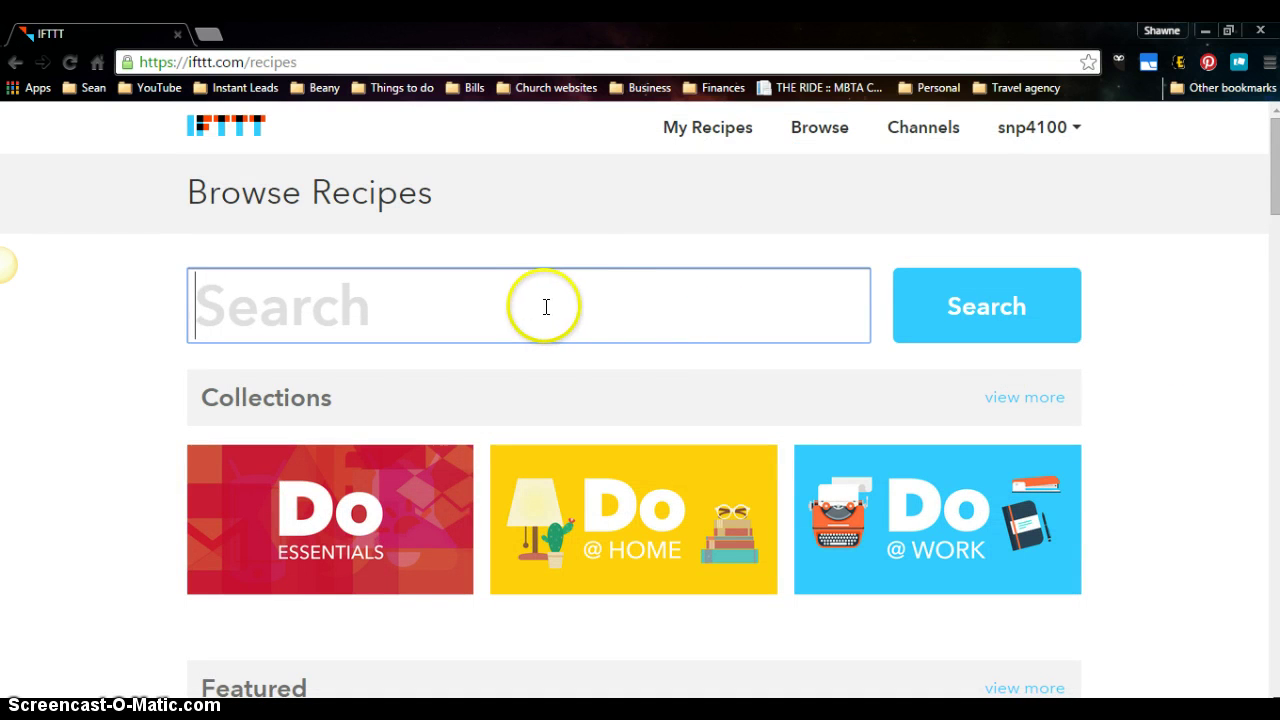
{"action": "type", "text": "ins"}
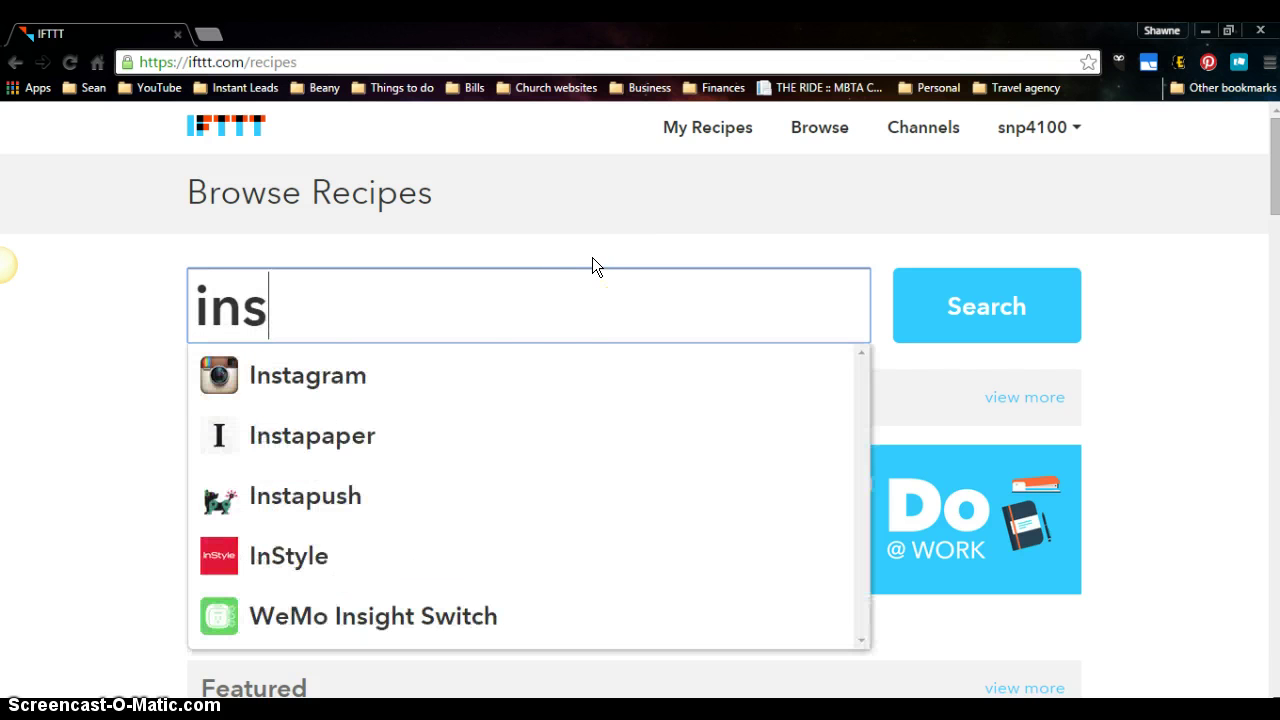
{"action": "left_click", "coordinate": [498, 390]}
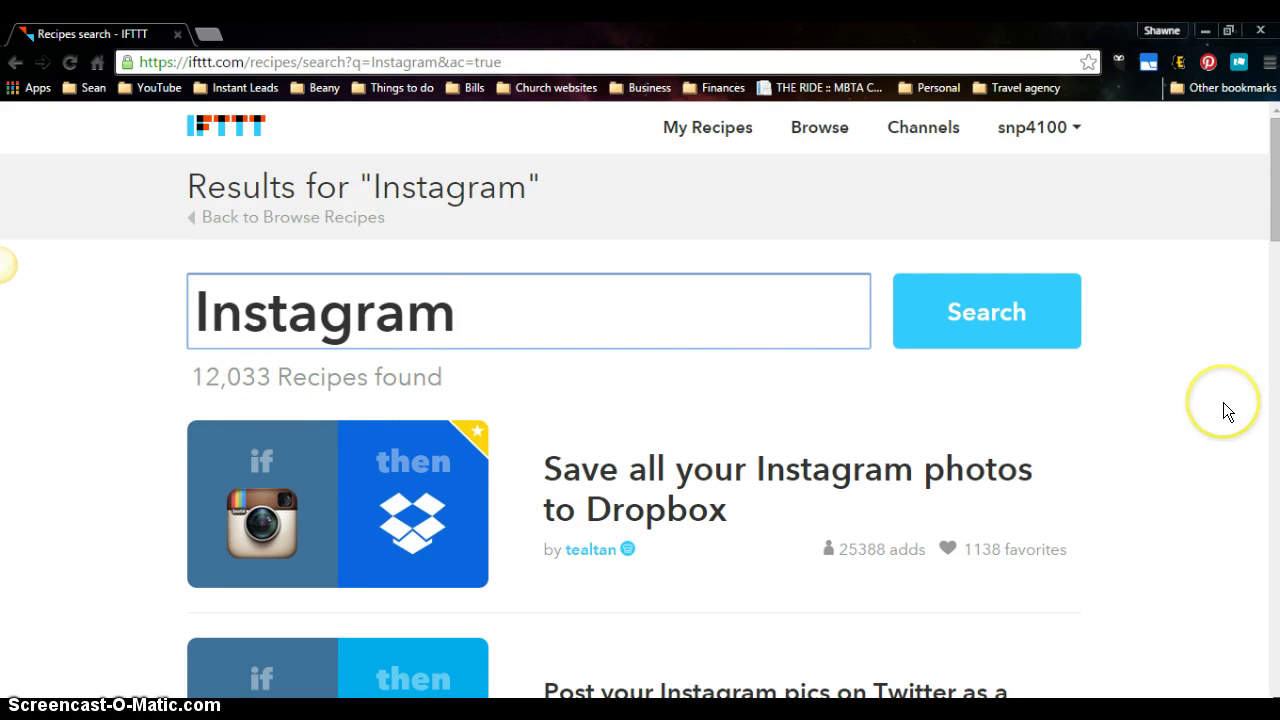
{"action": "scroll", "coordinate": [1226, 399], "scroll_direction": "down", "scroll_amount": 1}
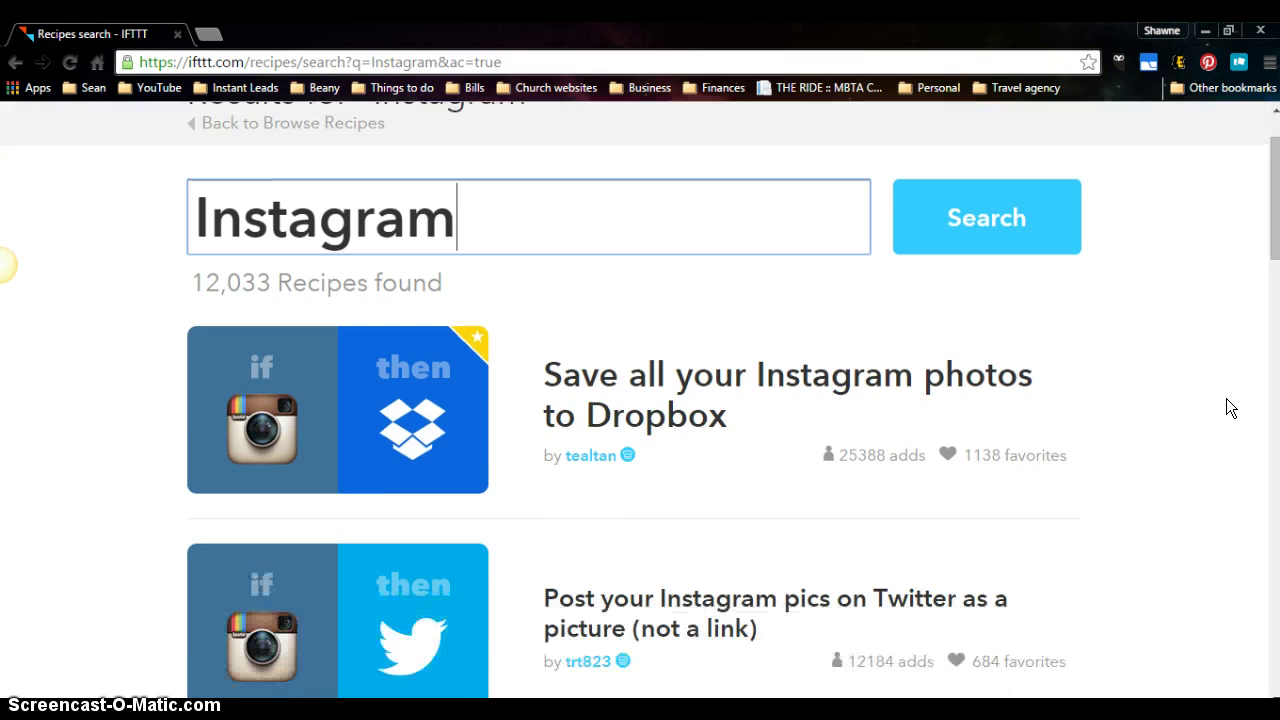
Look through the Instagram search results and open the recipe "Post your Instagram pics on Twitter as a picture (not a link)"
{"action": "scroll", "coordinate": [1221, 393], "scroll_direction": "down", "scroll_amount": 1}
{"action": "scroll", "coordinate": [1225, 401], "scroll_direction": "down", "scroll_amount": 2}
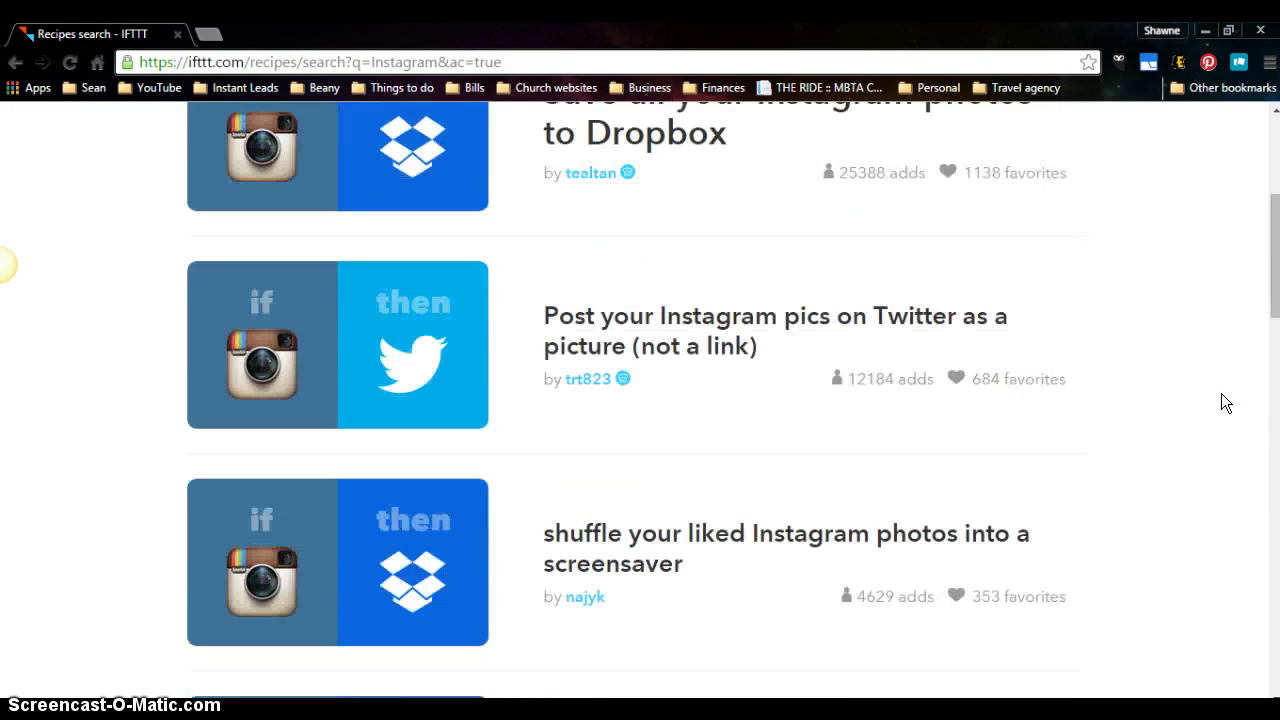
{"action": "scroll", "coordinate": [1226, 402], "scroll_direction": "up", "scroll_amount": 1}
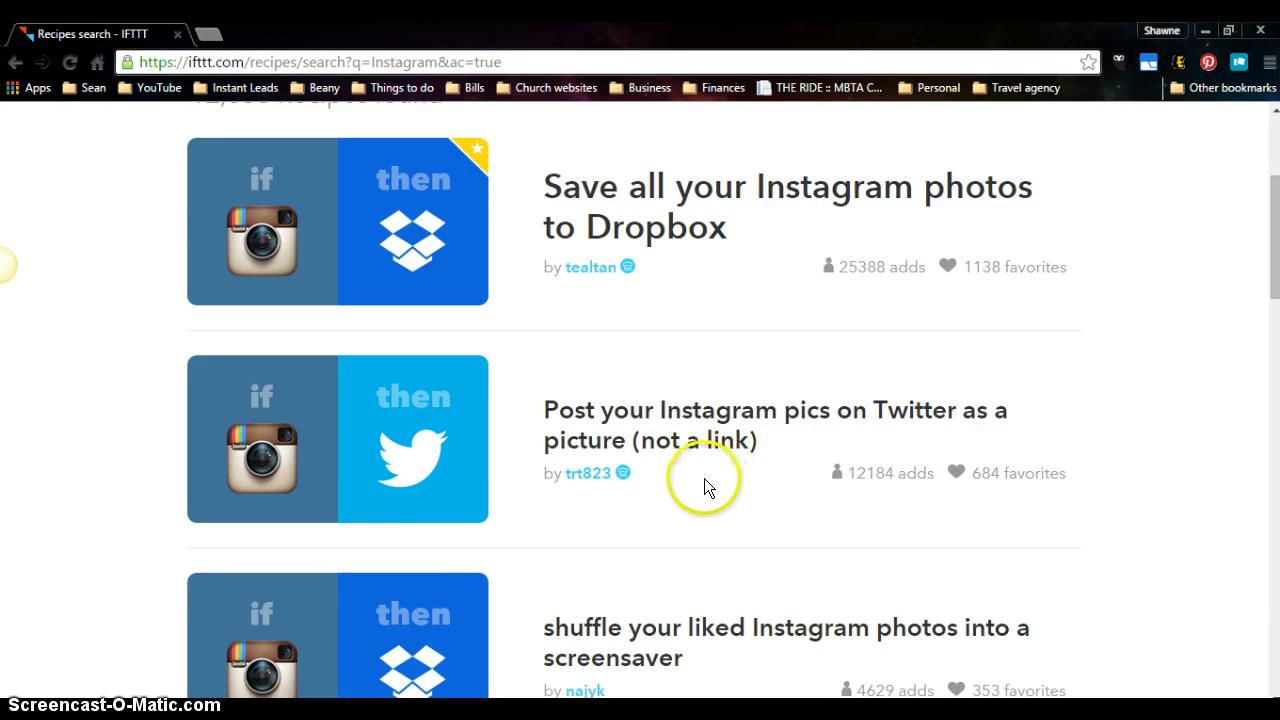
{"action": "left_click", "coordinate": [347, 450]}
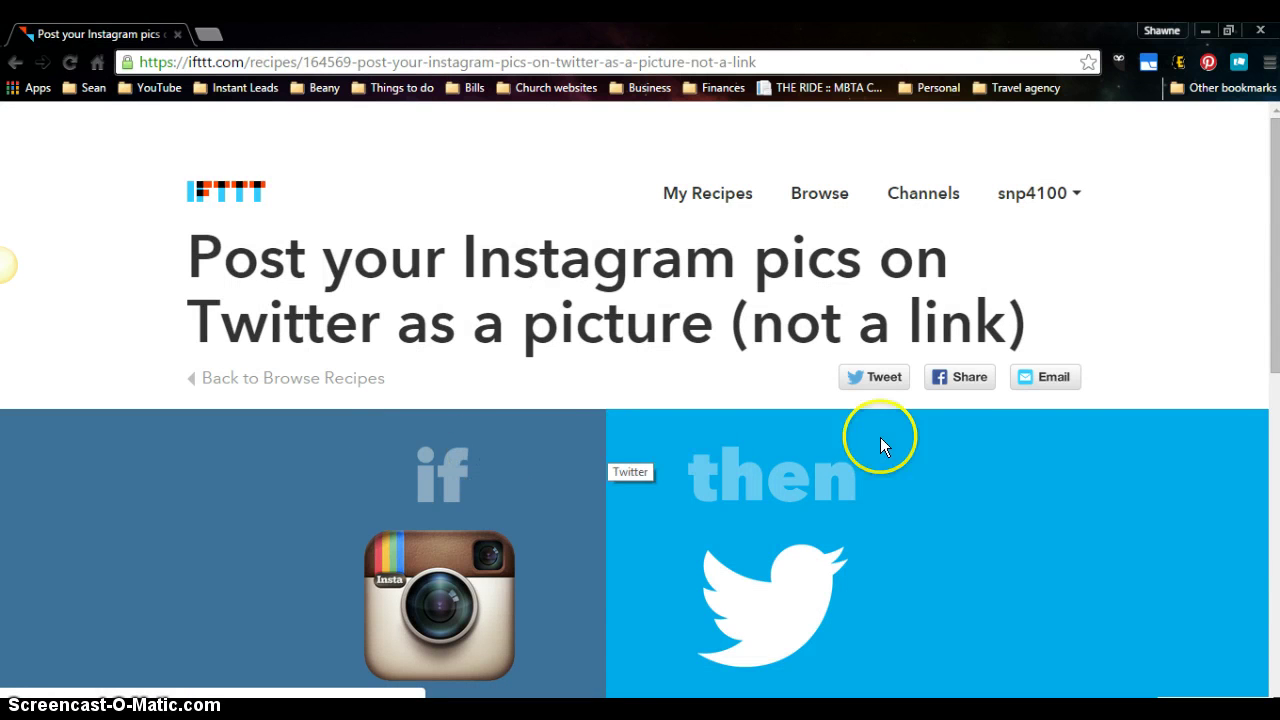
Review the Instagram-to-Twitter recipe's notes and add the recipe to the account
{"action": "scroll", "coordinate": [1056, 418], "scroll_direction": "down", "scroll_amount": 3}
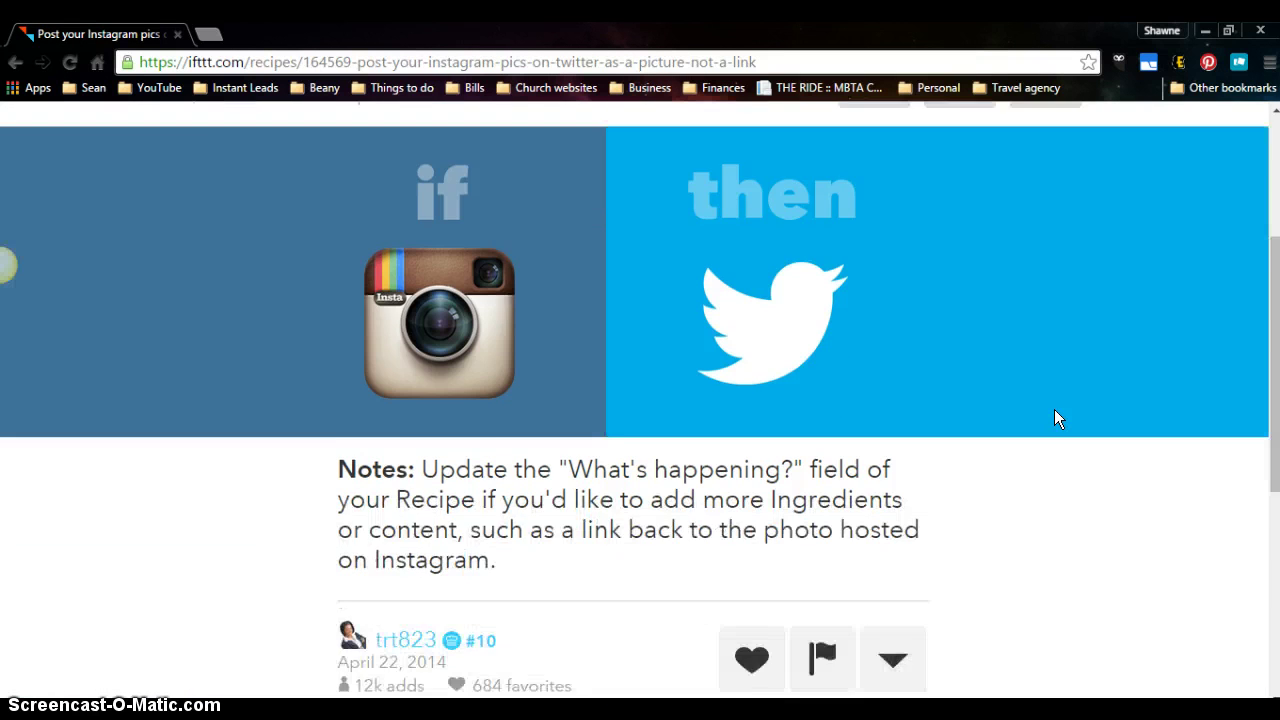
{"action": "scroll", "coordinate": [1058, 418], "scroll_direction": "down", "scroll_amount": 1}
{"action": "scroll", "coordinate": [1058, 418], "scroll_direction": "up", "scroll_amount": 2}
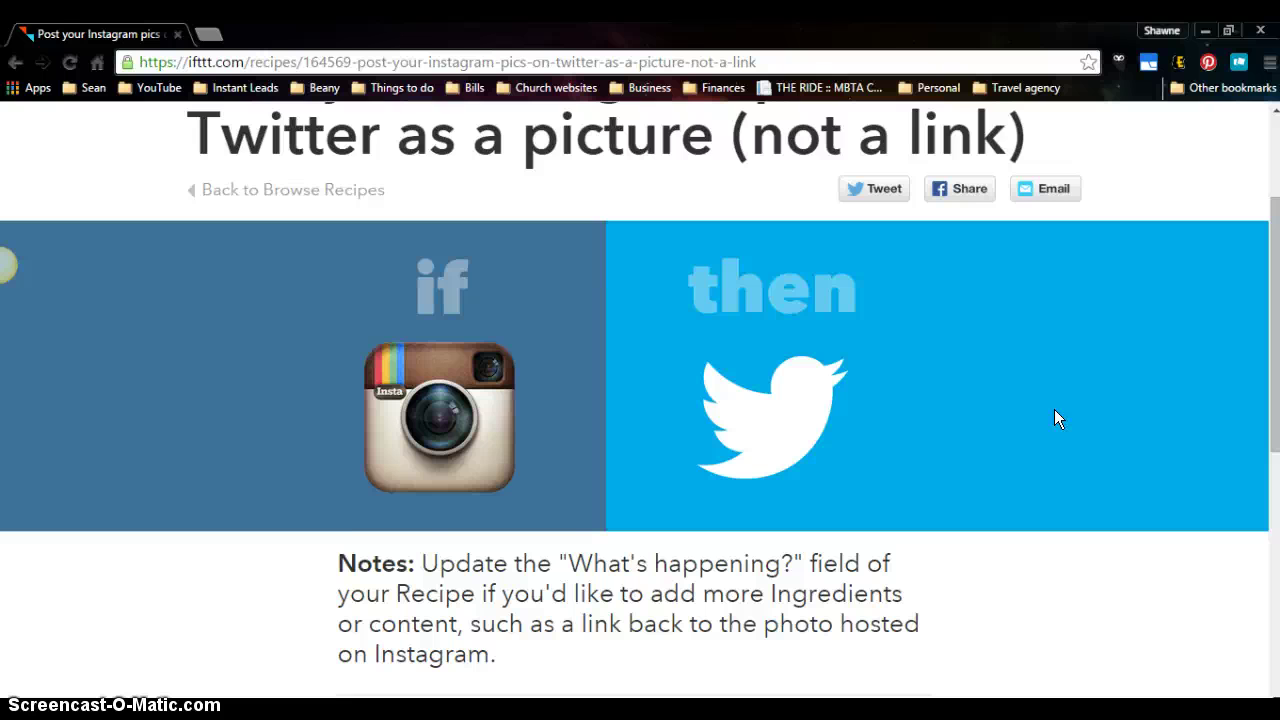
{"action": "scroll", "coordinate": [1088, 405], "scroll_direction": "down", "scroll_amount": 1}
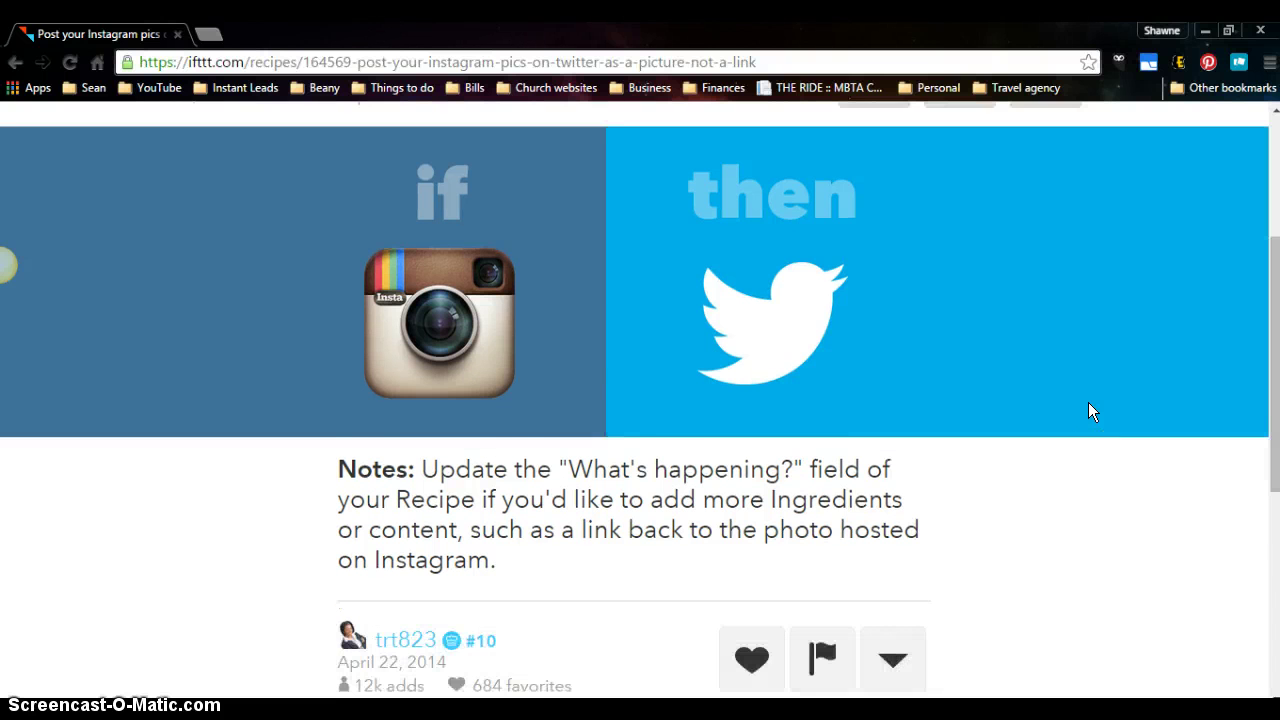
{"action": "scroll", "coordinate": [1089, 404], "scroll_direction": "down", "scroll_amount": 2}
{"action": "scroll", "coordinate": [1088, 405], "scroll_direction": "up", "scroll_amount": 3}
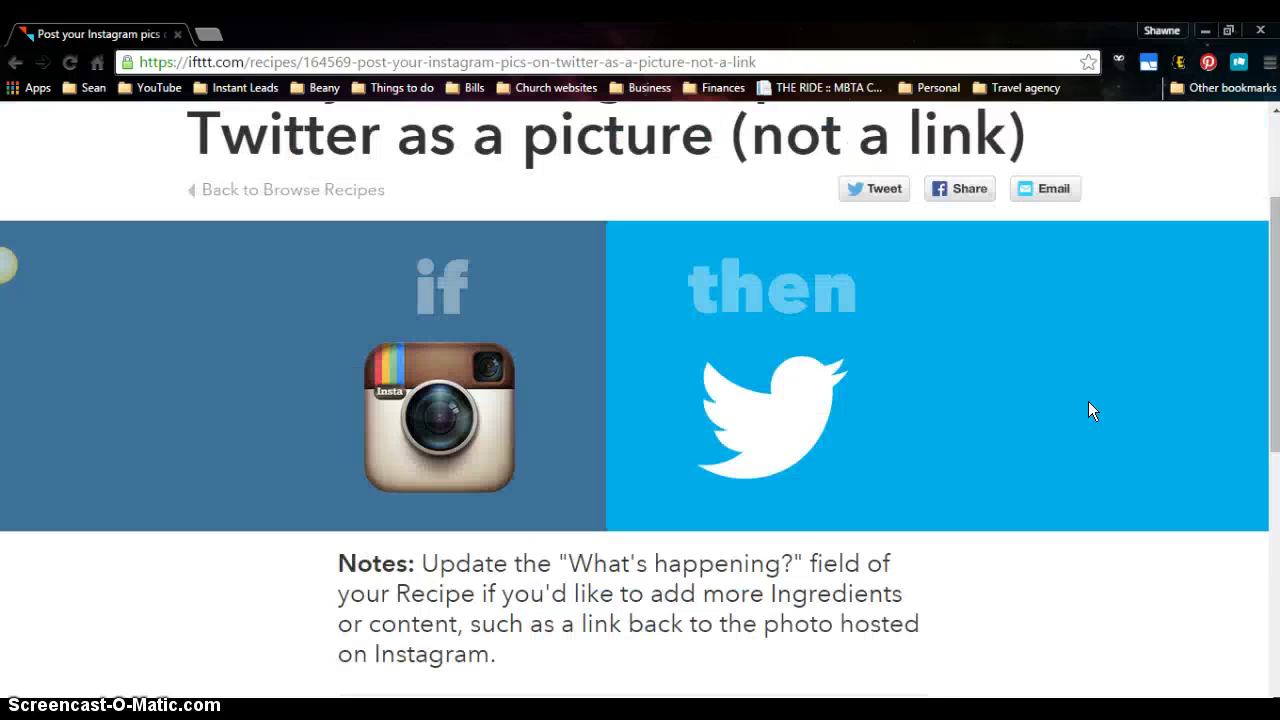
{"action": "scroll", "coordinate": [928, 403], "scroll_direction": "up", "scroll_amount": 1}
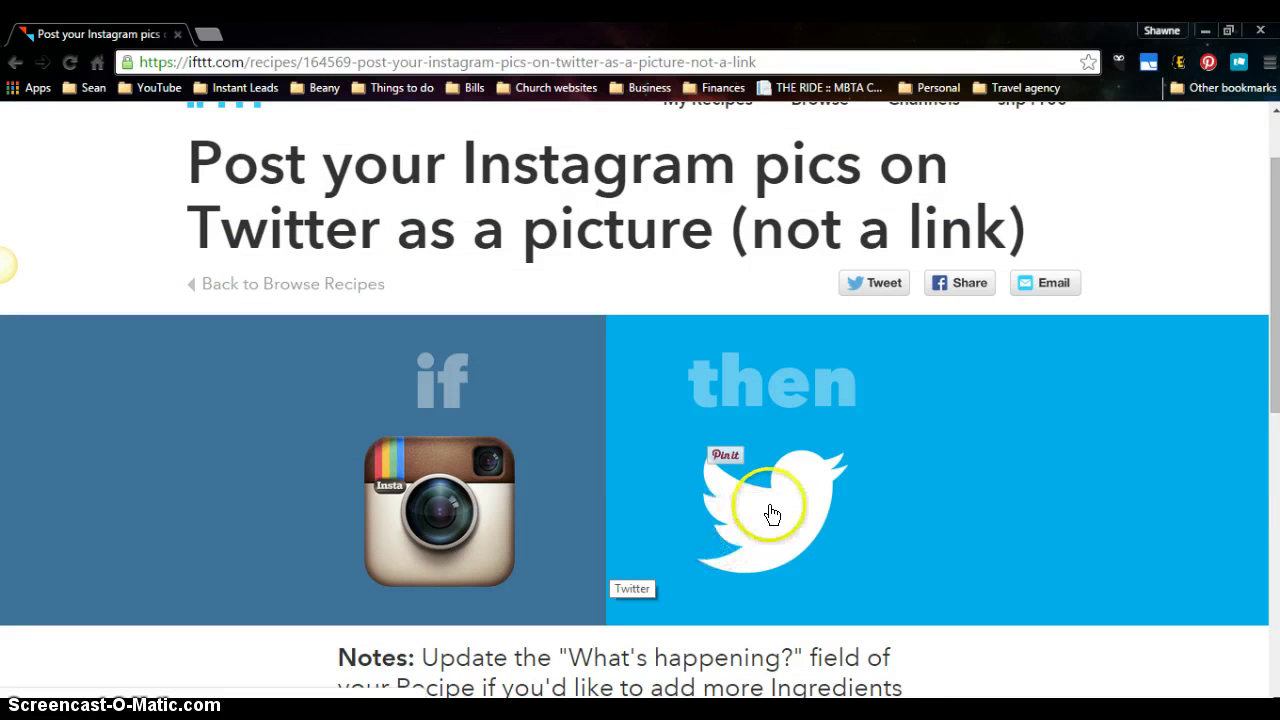
{"action": "scroll", "coordinate": [1000, 460], "scroll_direction": "down", "scroll_amount": 5}
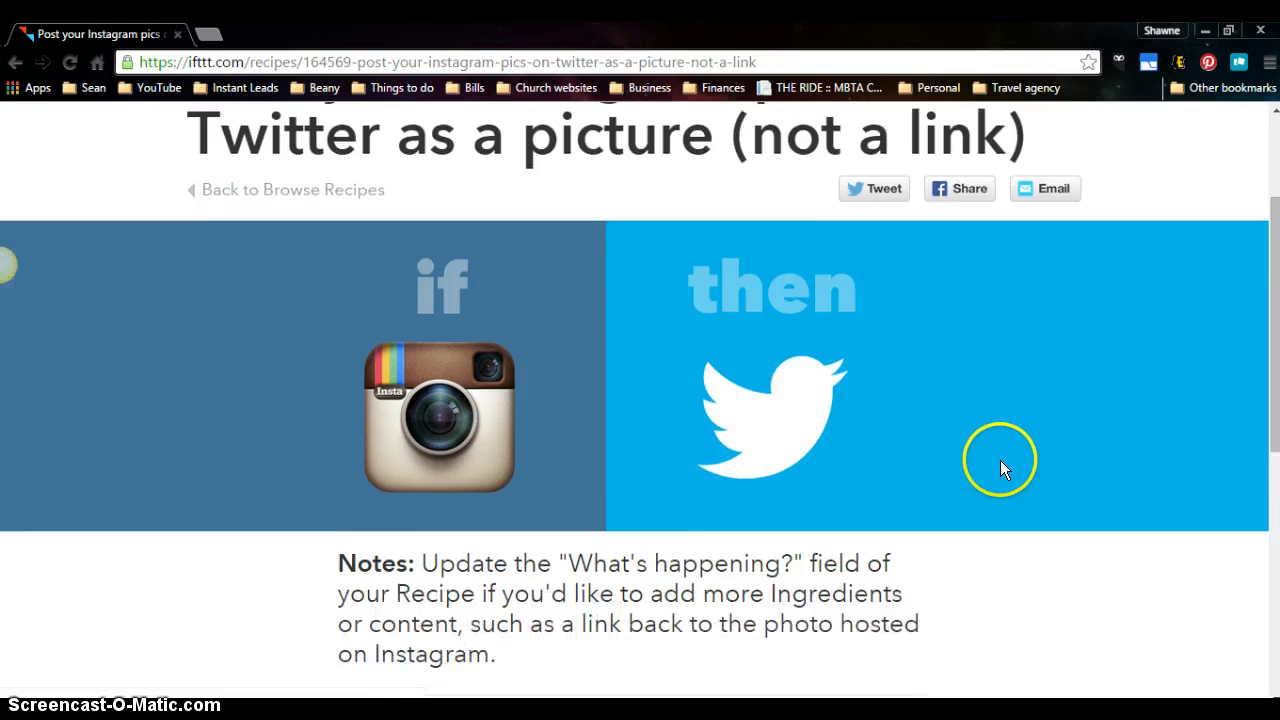
{"action": "scroll", "coordinate": [1000, 462], "scroll_direction": "down", "scroll_amount": 1}
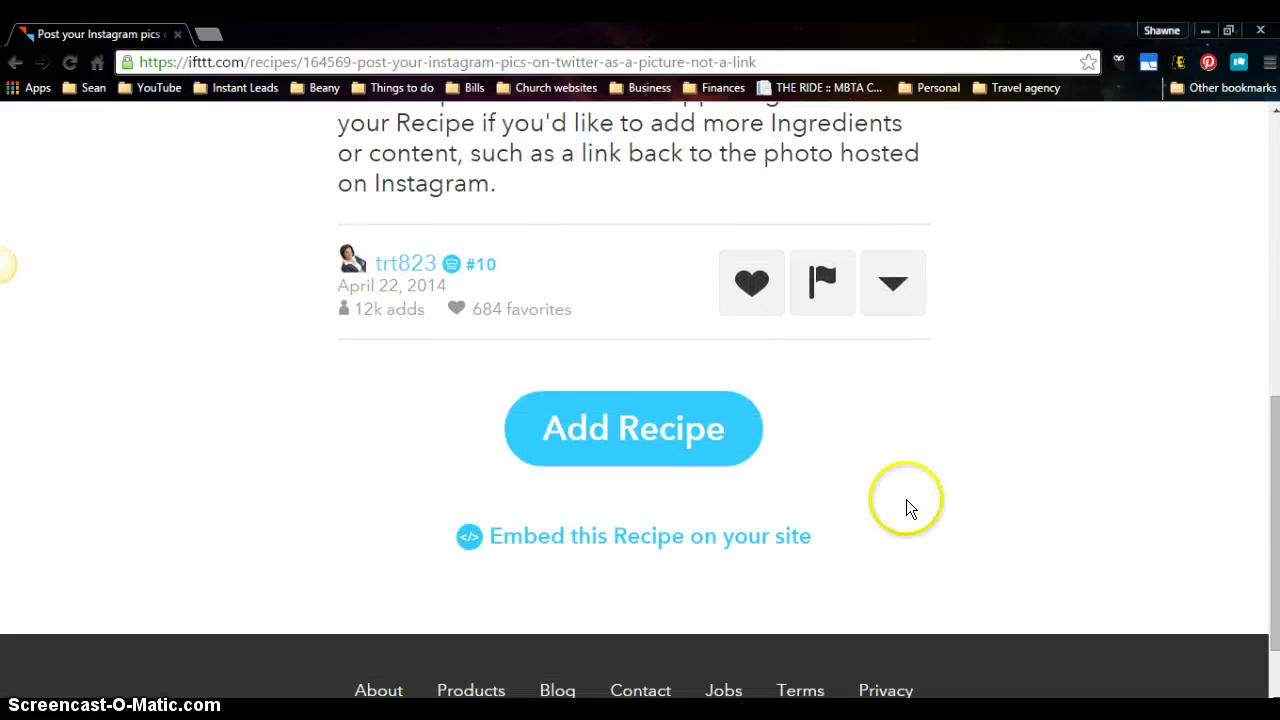
{"action": "left_click", "coordinate": [634, 430]}
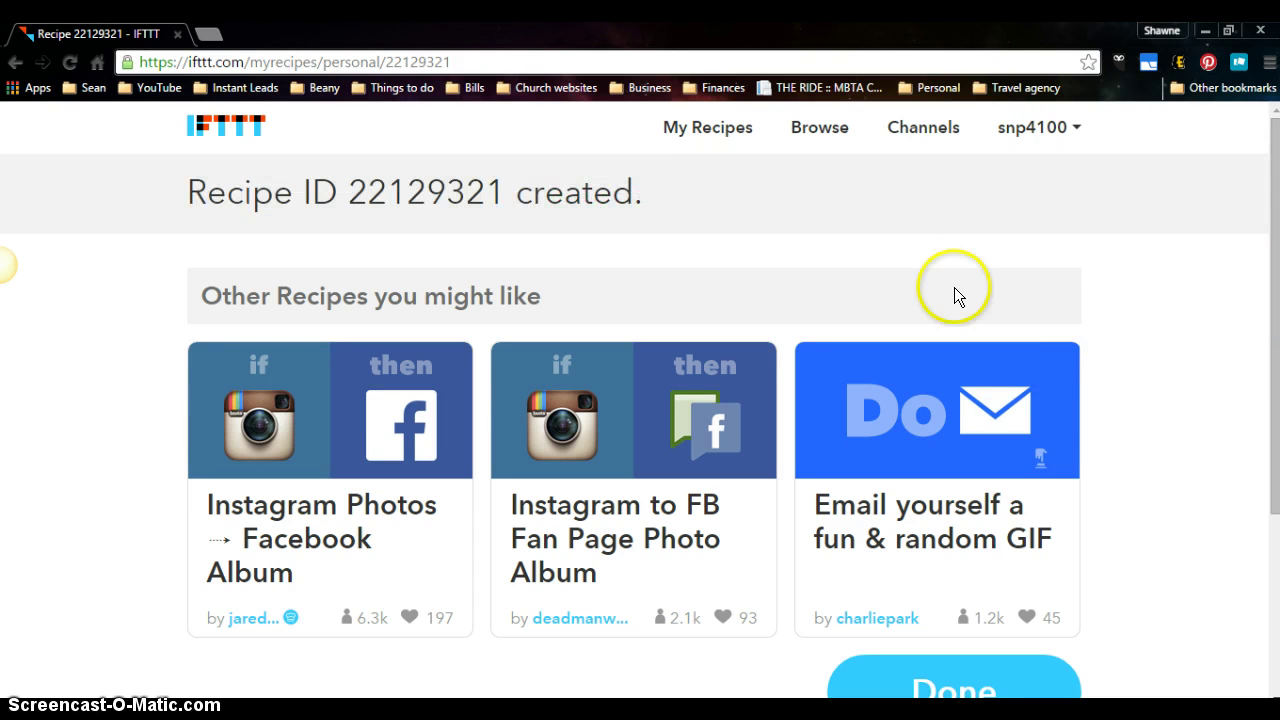
Go to My Recipes and open the newly added Instagram-to-Twitter recipe for editing
{"action": "left_click", "coordinate": [694, 132]}
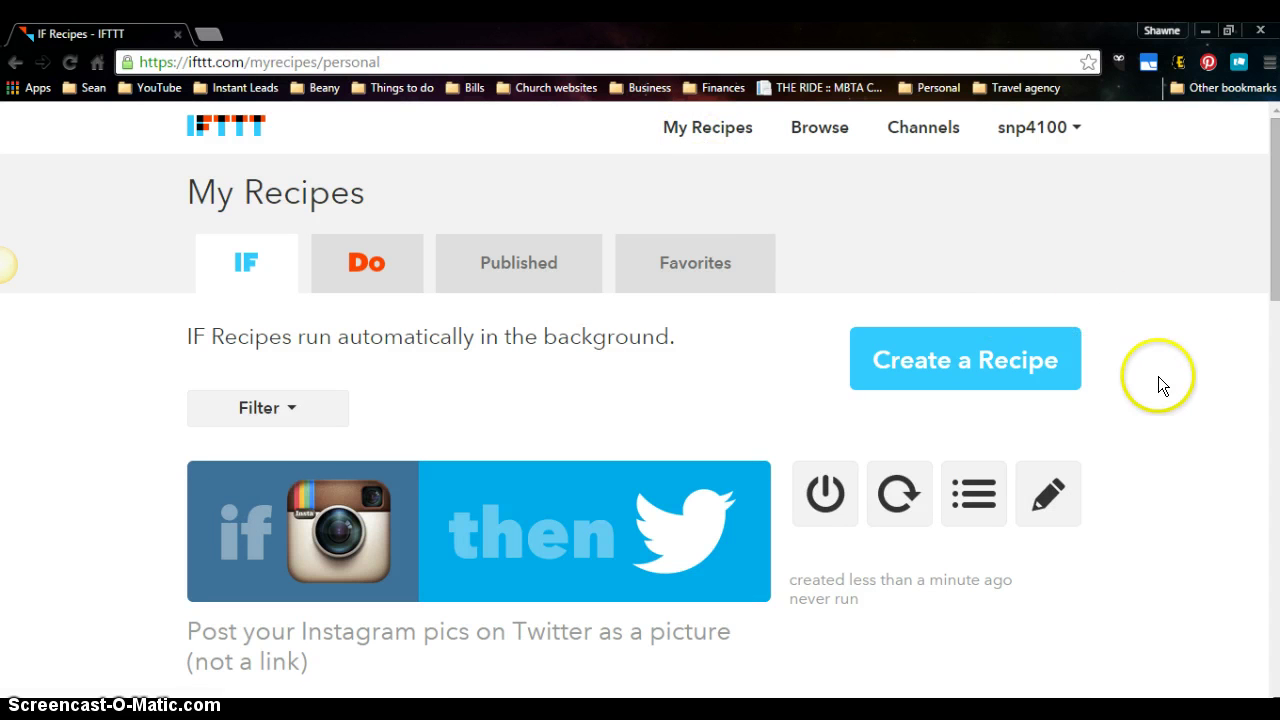
{"action": "scroll", "coordinate": [1158, 375], "scroll_direction": "down", "scroll_amount": 2}
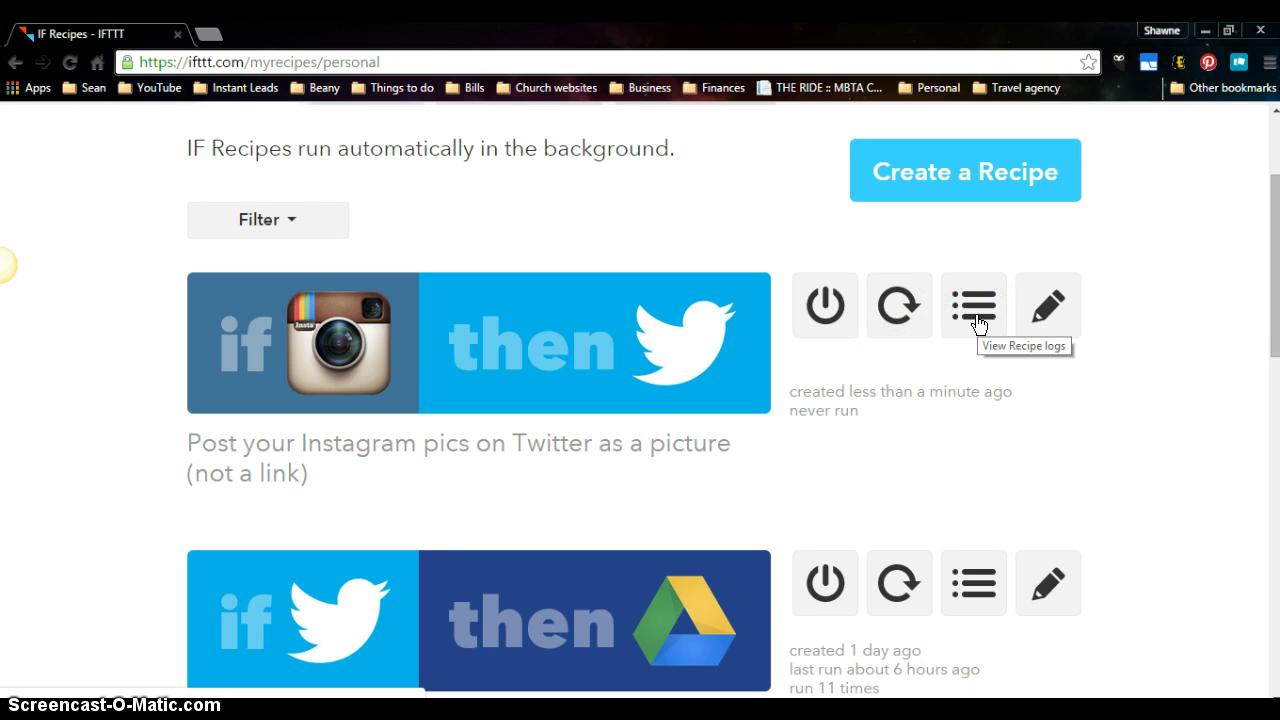
{"action": "left_click", "coordinate": [1043, 327]}
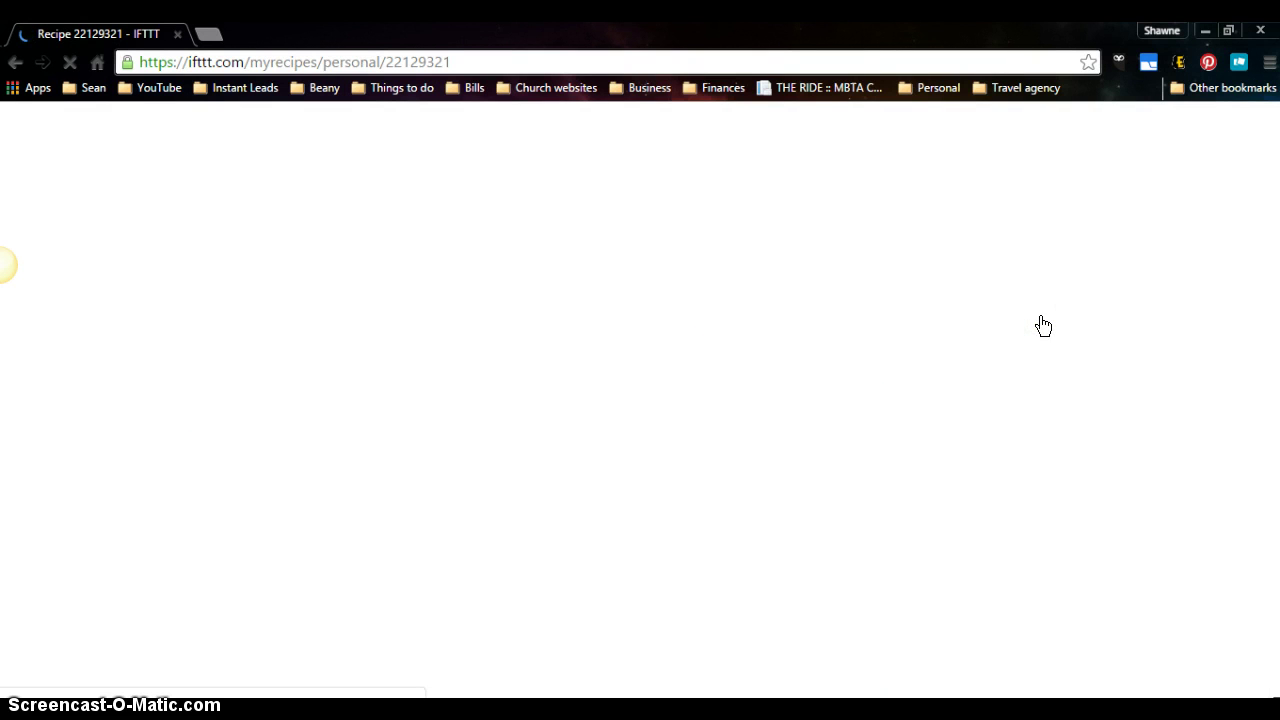
Examine the recipe's connected accounts, title and "Post a tweet with image" action fields
{"action": "scroll", "coordinate": [1120, 398], "scroll_direction": "down", "scroll_amount": 1}
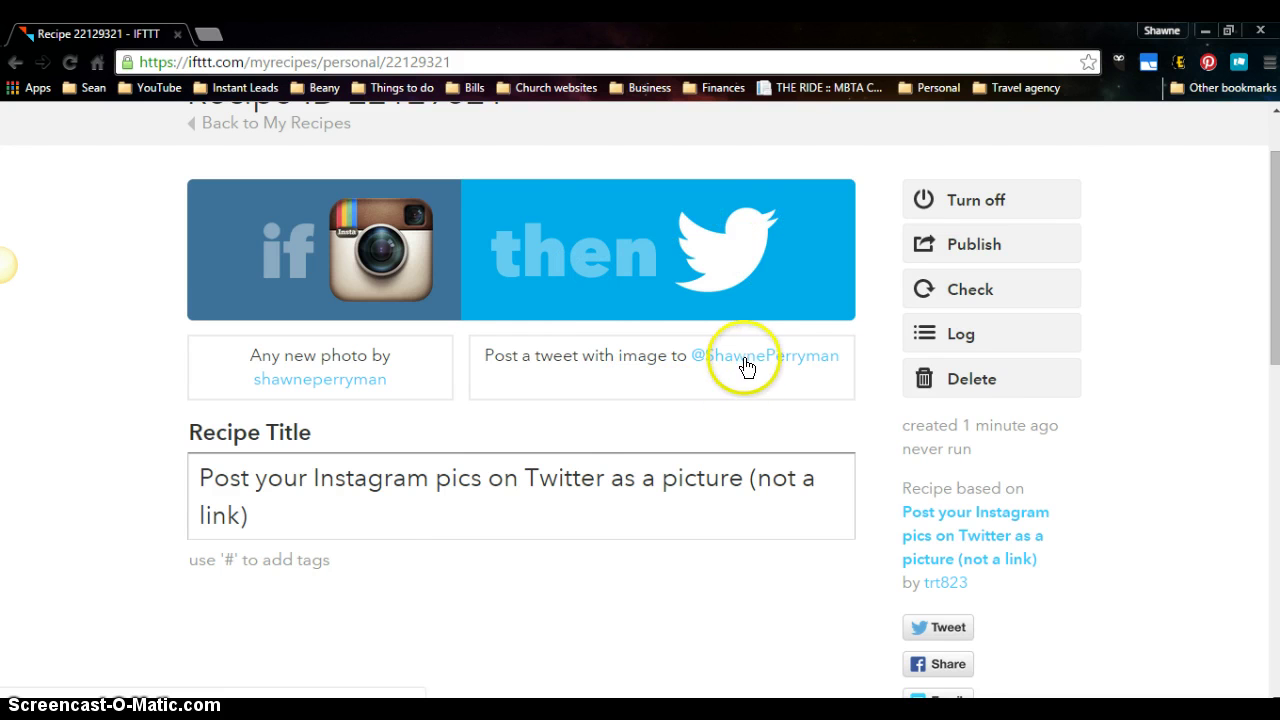
{"action": "scroll", "coordinate": [387, 500], "scroll_direction": "down", "scroll_amount": 5}
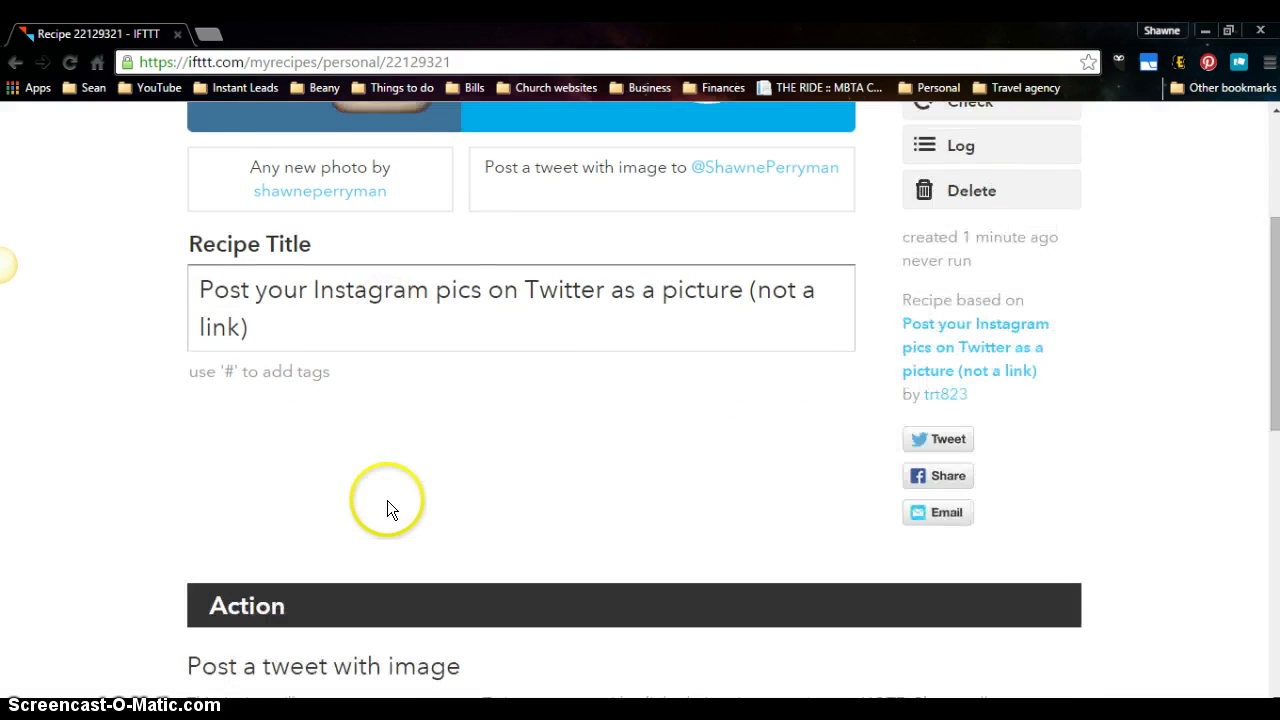
{"action": "scroll", "coordinate": [380, 478], "scroll_direction": "down", "scroll_amount": 2}
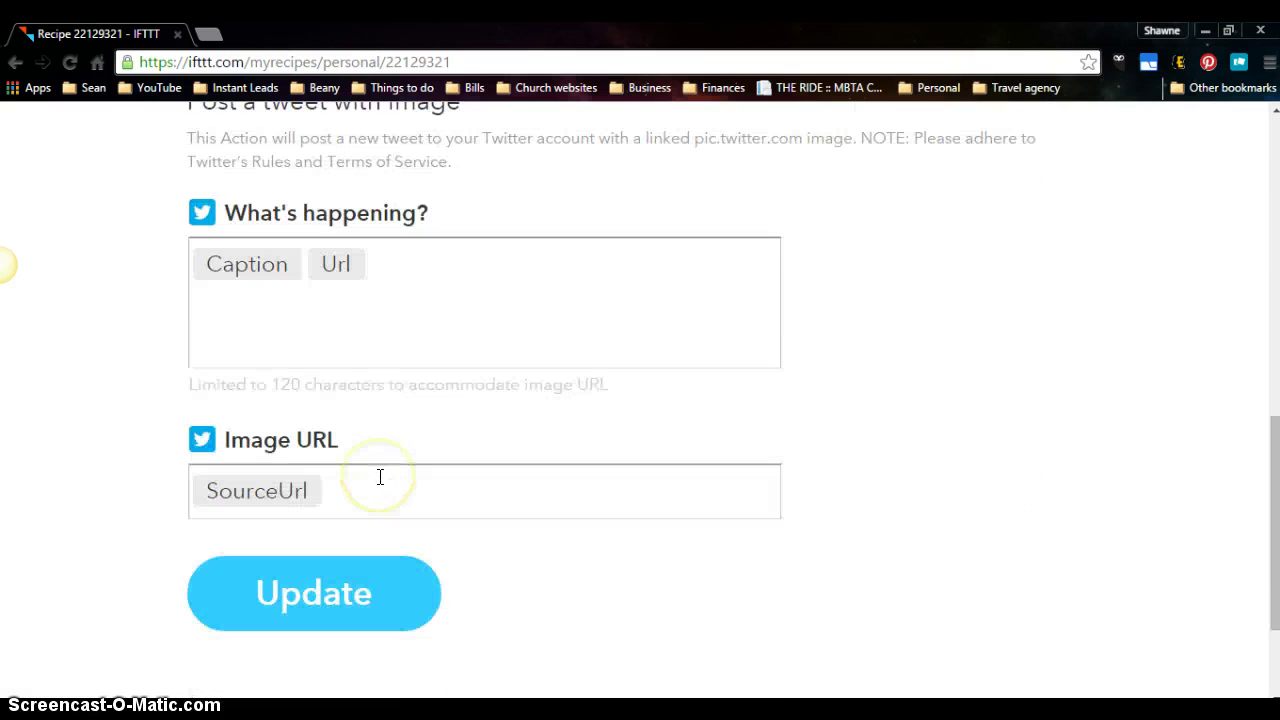
{"action": "scroll", "coordinate": [380, 477], "scroll_direction": "down", "scroll_amount": 2}
{"action": "scroll", "coordinate": [380, 471], "scroll_direction": "up", "scroll_amount": 2}
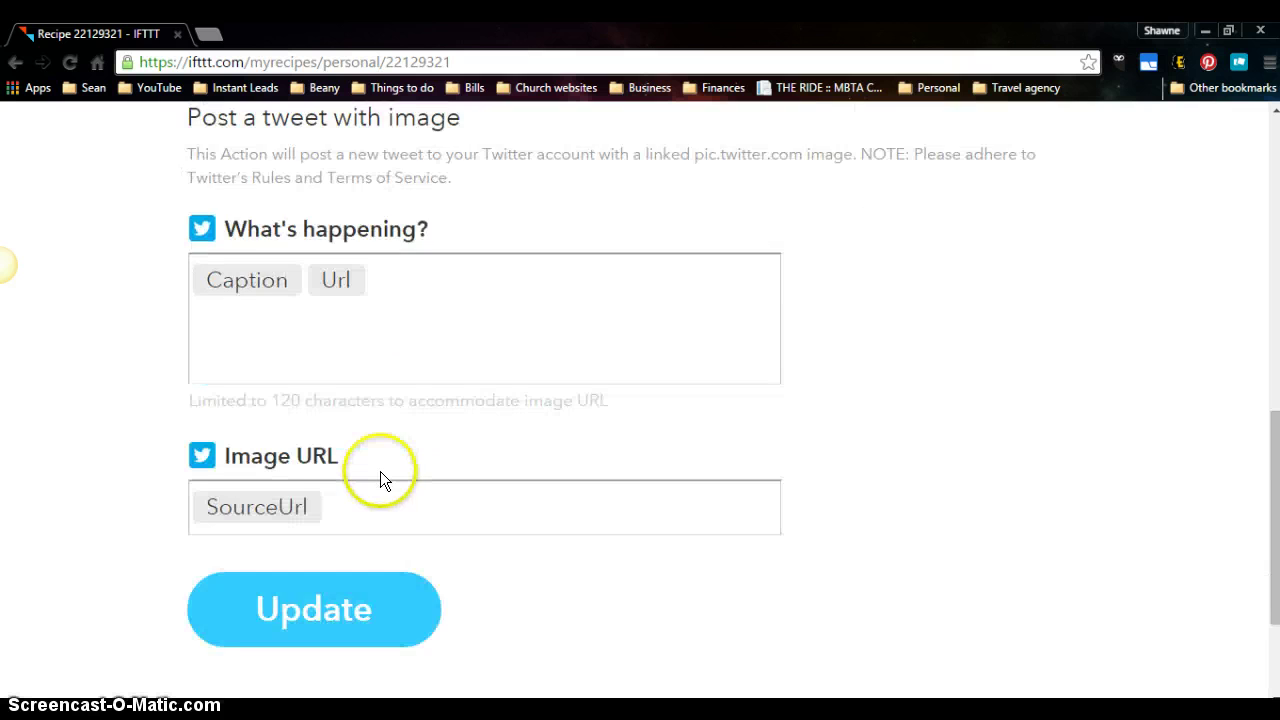
{"action": "scroll", "coordinate": [380, 471], "scroll_direction": "up", "scroll_amount": 2}
{"action": "scroll", "coordinate": [380, 471], "scroll_direction": "down", "scroll_amount": 2}
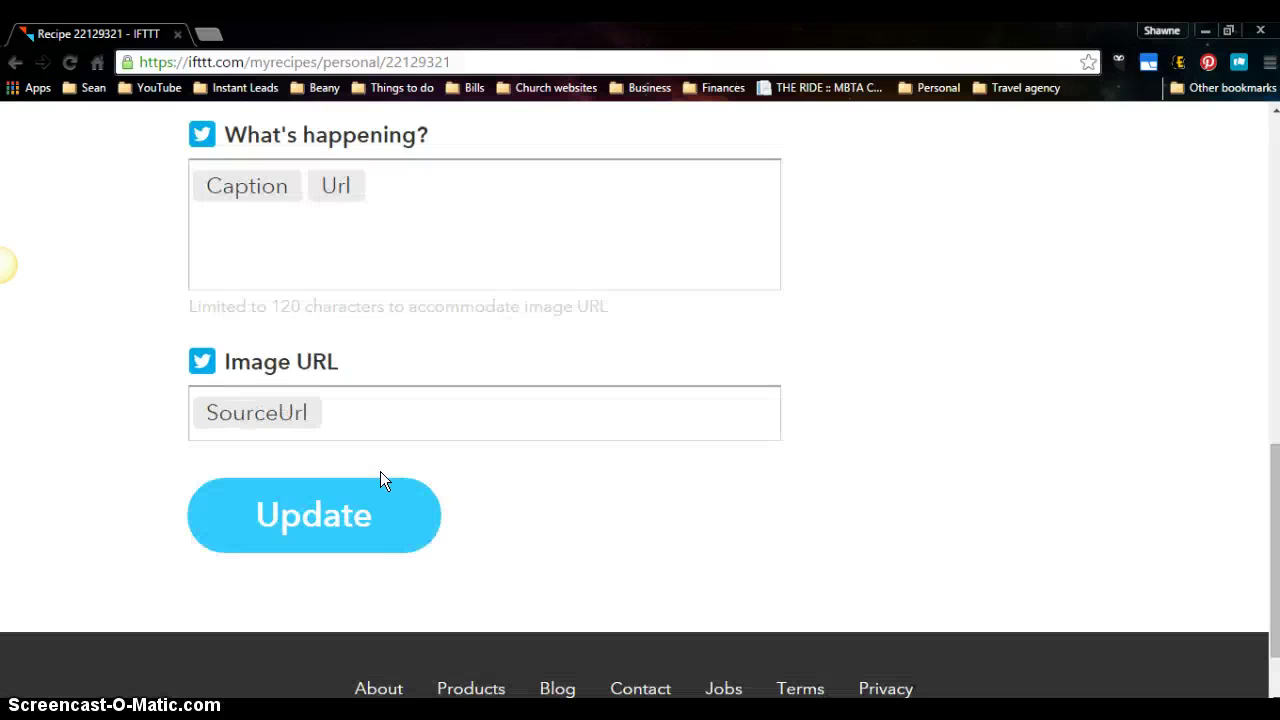
{"action": "left_click", "coordinate": [363, 514]}
{"action": "scroll", "coordinate": [500, 492], "scroll_direction": "up", "scroll_amount": 2}
{"action": "scroll", "coordinate": [522, 485], "scroll_direction": "up", "scroll_amount": 3}
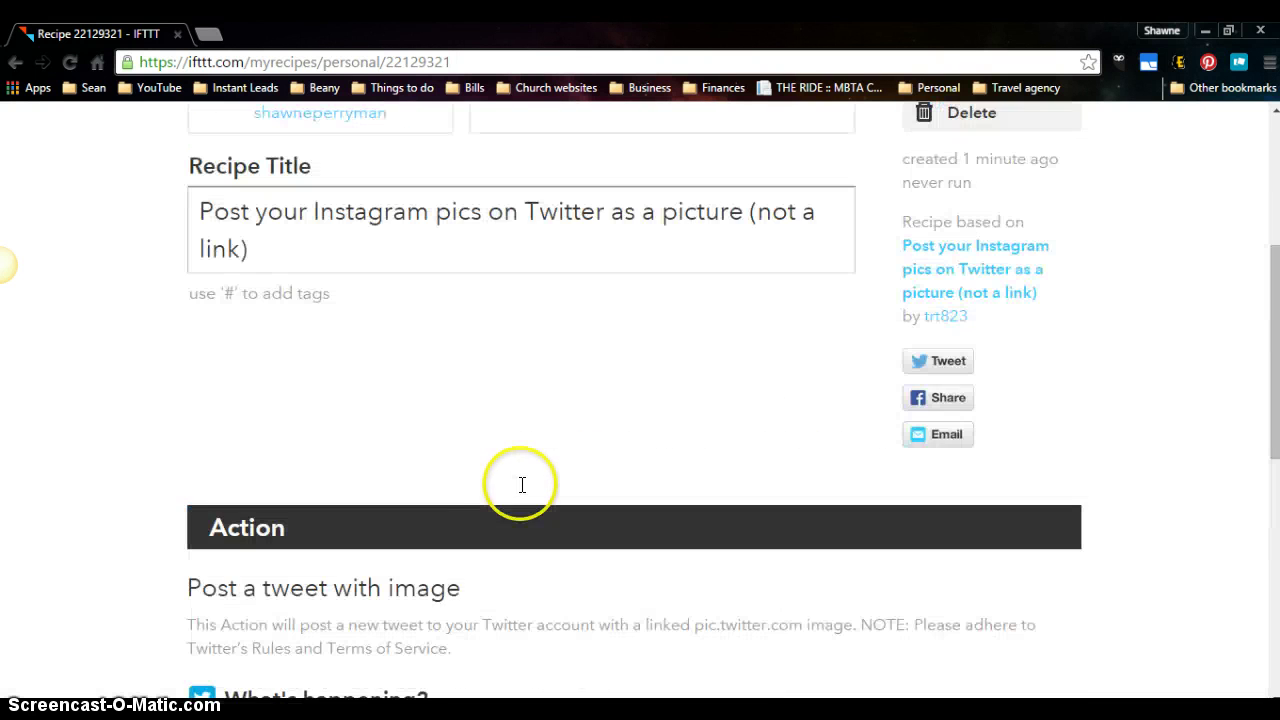
{"action": "scroll", "coordinate": [491, 506], "scroll_direction": "up", "scroll_amount": 2}
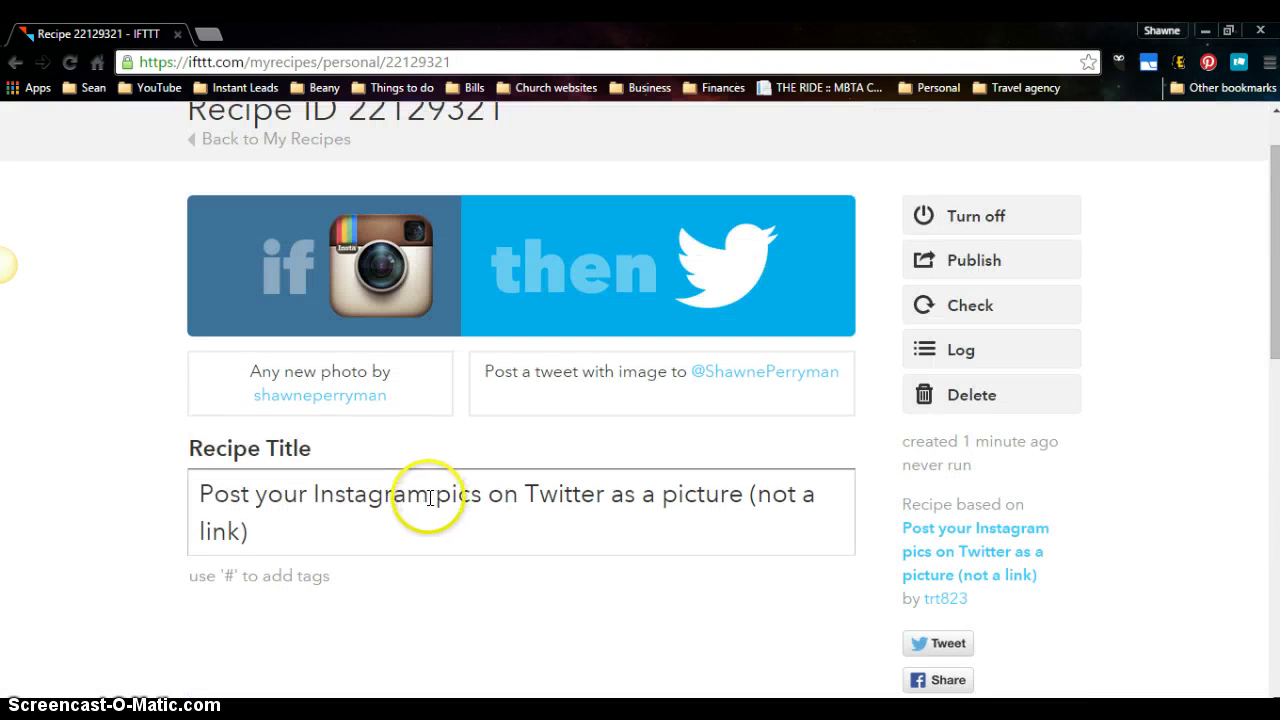
Update the Instagram-to-Twitter recipe, keeping its title and action fields as they are
{"action": "scroll", "coordinate": [430, 497], "scroll_direction": "down", "scroll_amount": 7}
{"action": "scroll", "coordinate": [423, 497], "scroll_direction": "down", "scroll_amount": 2}
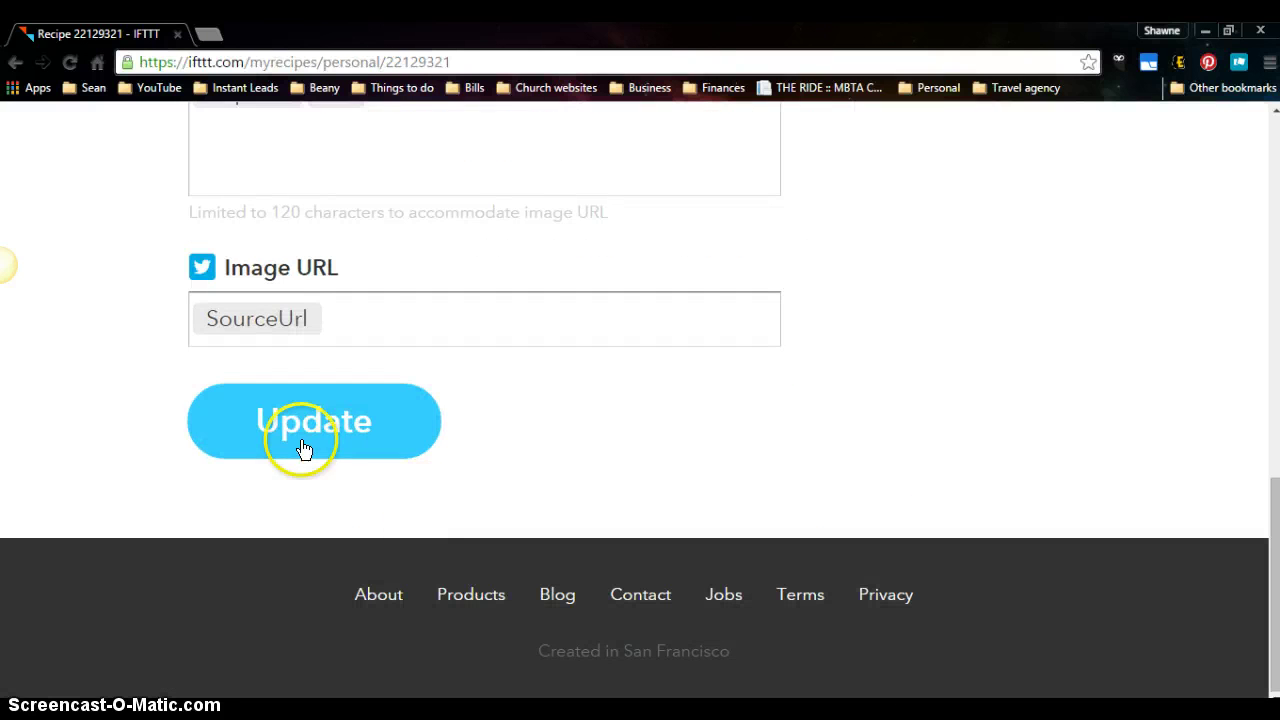
{"action": "left_click", "coordinate": [303, 432]}
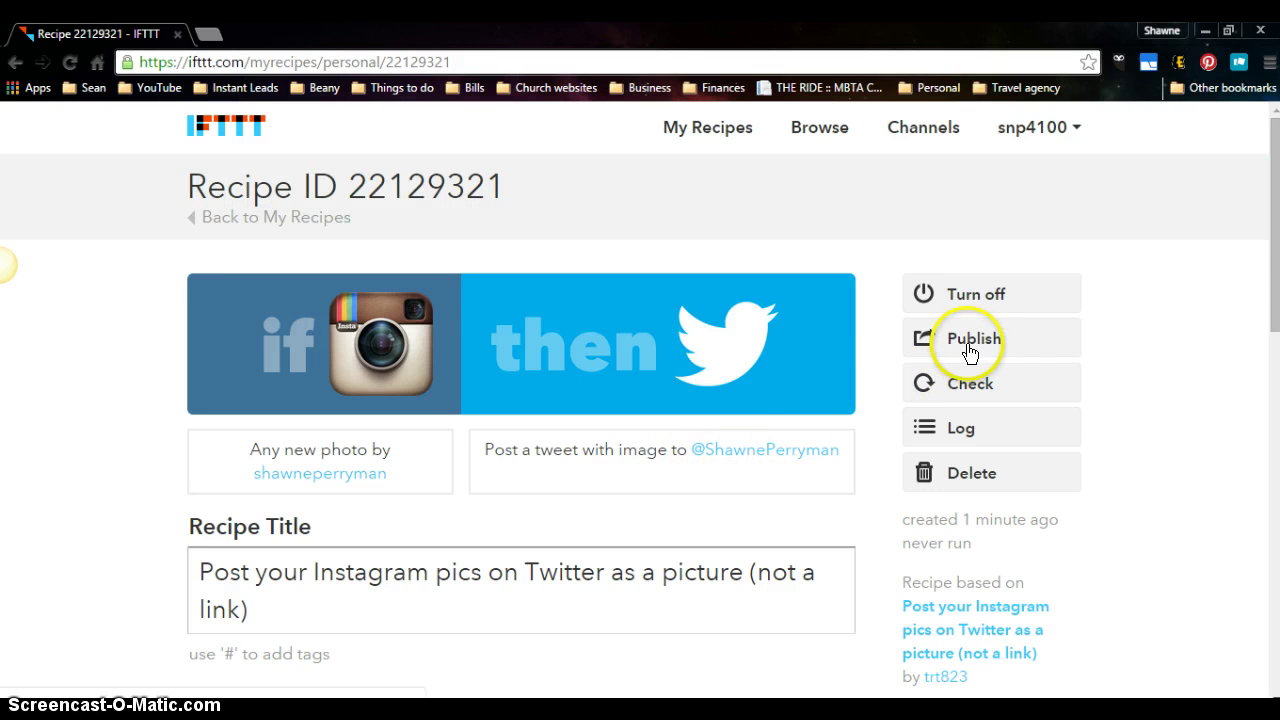
Start publishing the recipe and enter "IG TO TWITTER PIC" as its recipe title
{"action": "left_click", "coordinate": [970, 340]}
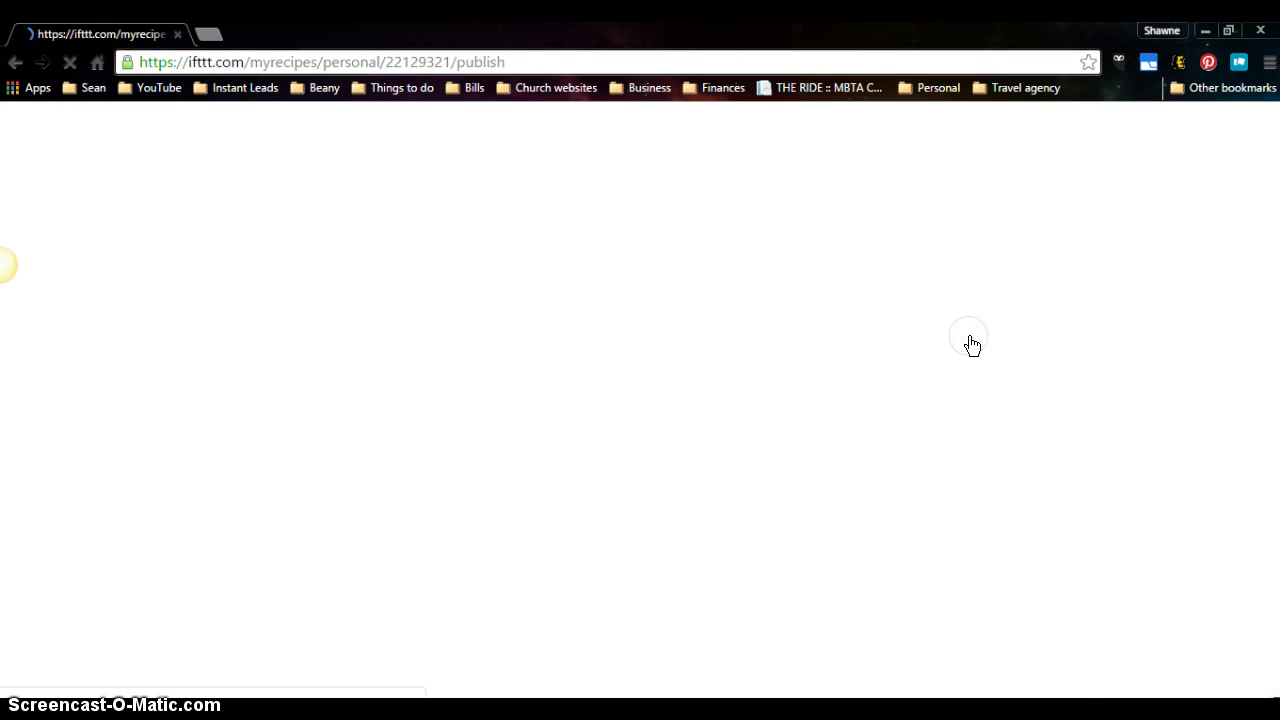
{"action": "scroll", "coordinate": [898, 404], "scroll_direction": "down", "scroll_amount": 2}
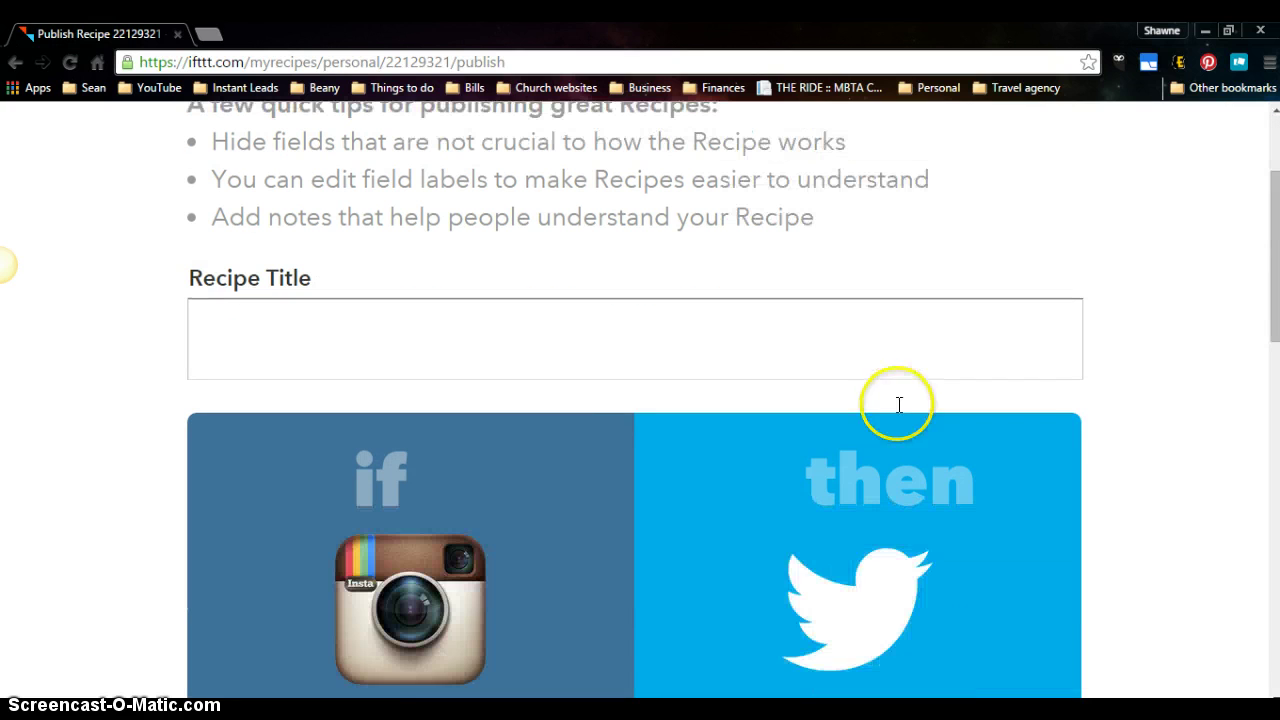
{"action": "left_click", "coordinate": [403, 351]}
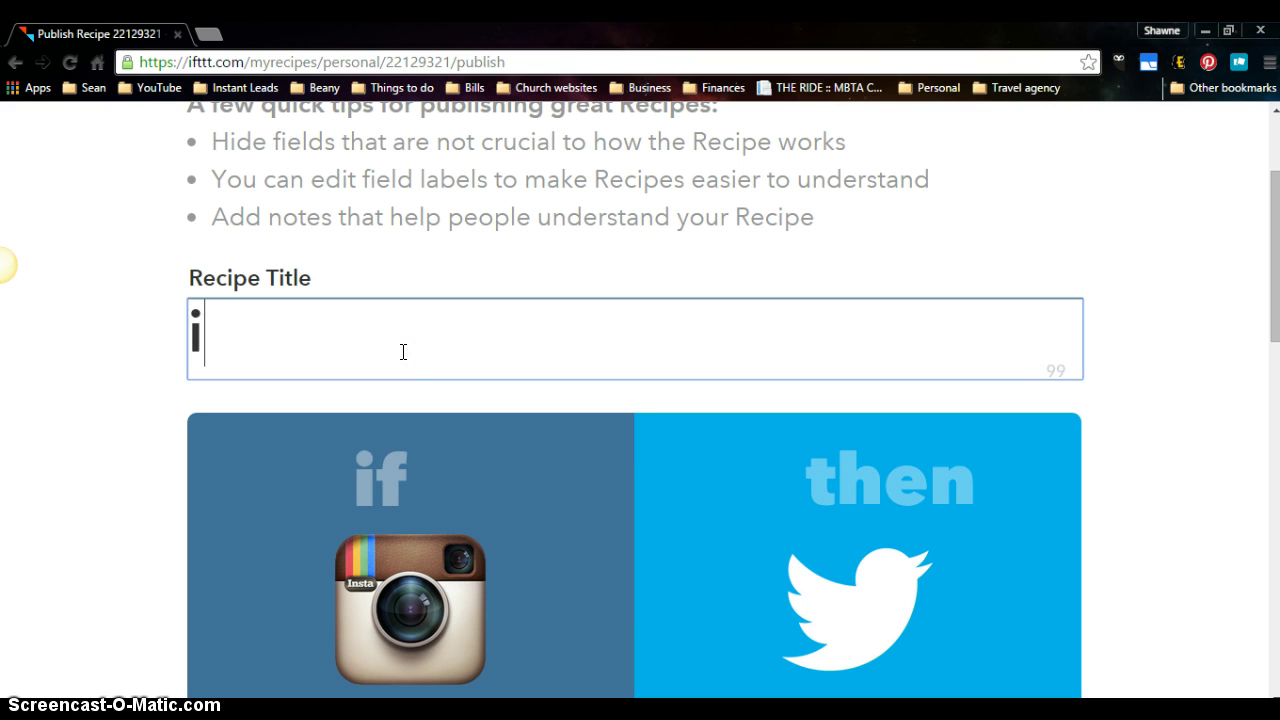
{"action": "type", "text": "IG "}
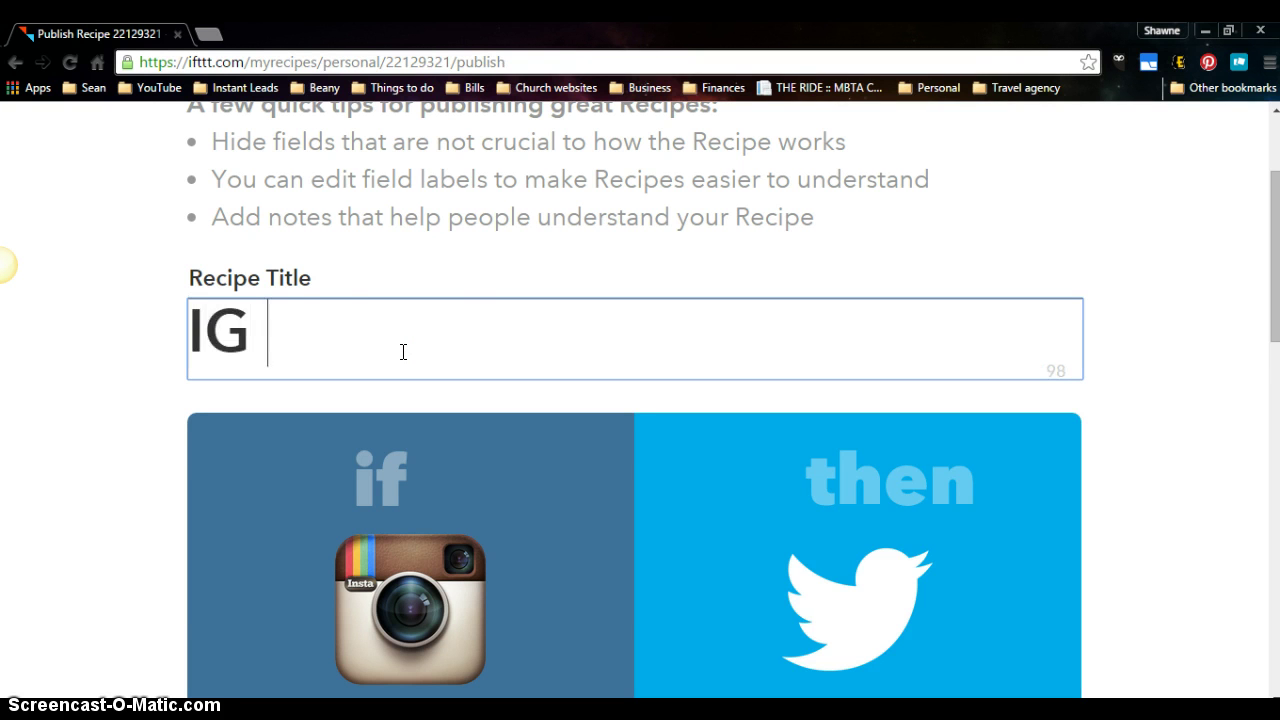
{"action": "type", "text": "TO TWITT"}
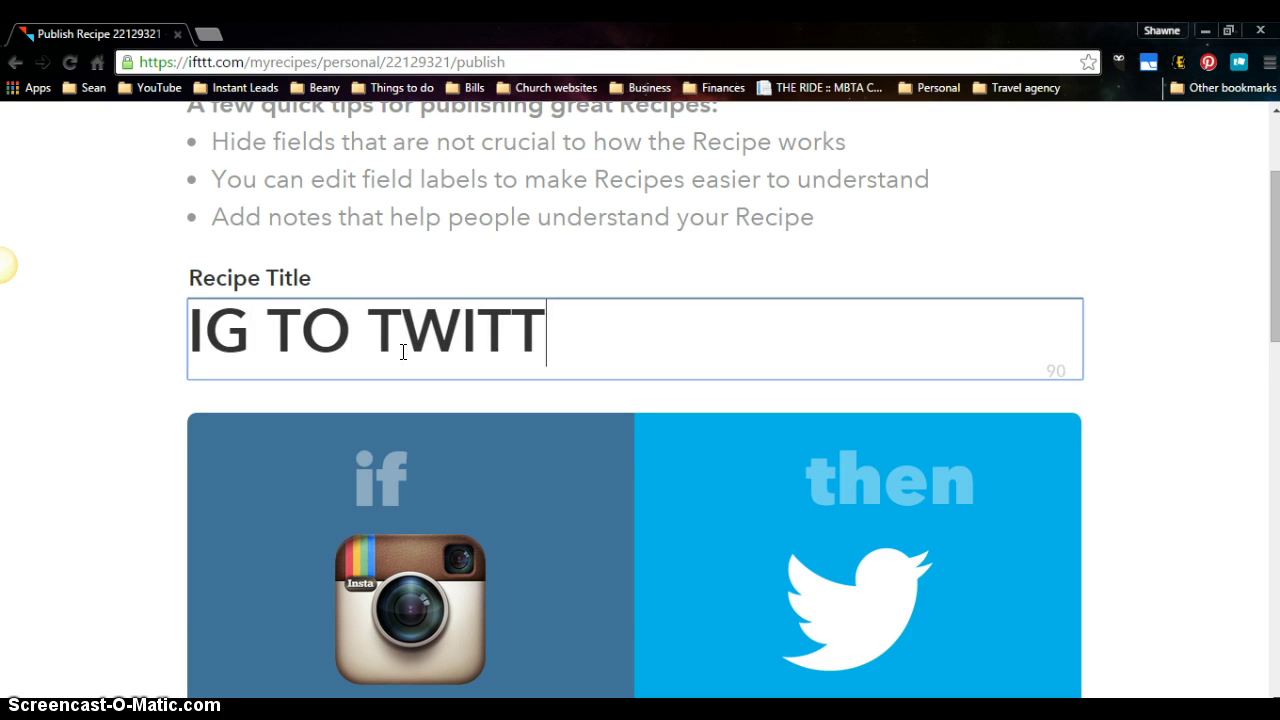
{"action": "type", "text": "ER PIC"}
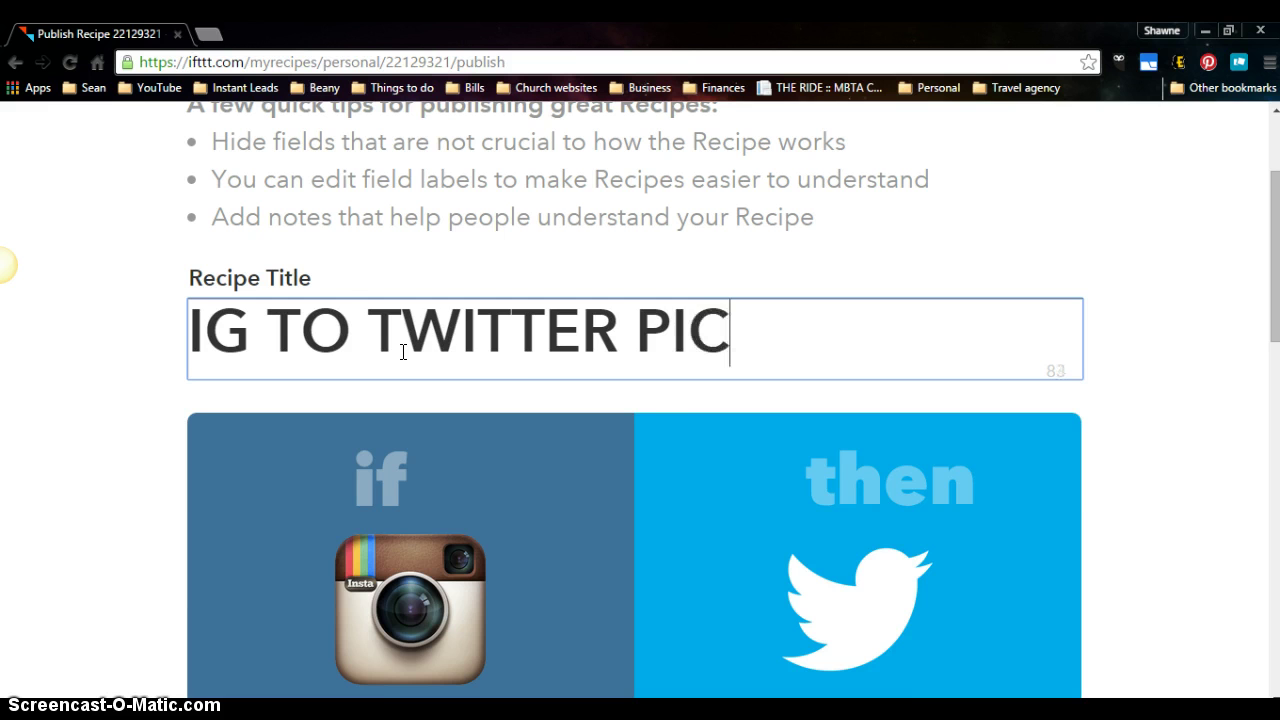
Check the publish form's notes and action fields, and try to publish the recipe without adding notes
{"action": "scroll", "coordinate": [748, 340], "scroll_direction": "up", "scroll_amount": 1}
{"action": "scroll", "coordinate": [748, 340], "scroll_direction": "down", "scroll_amount": 4}
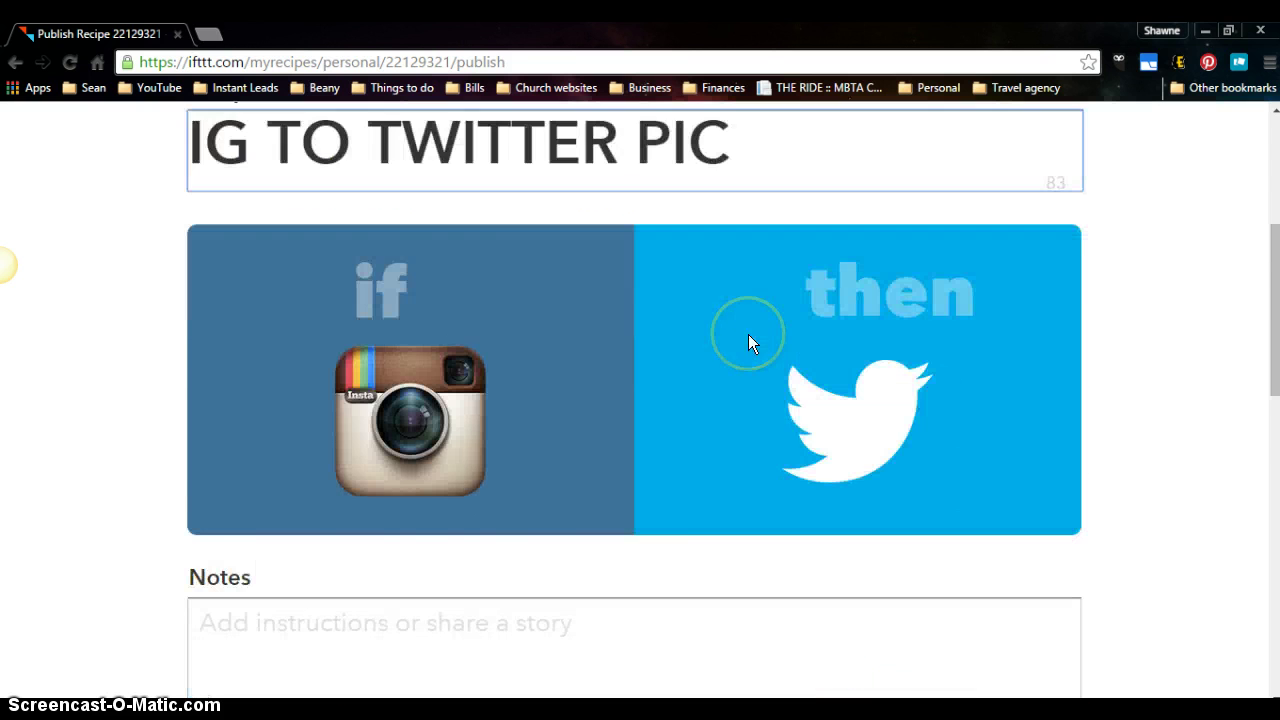
{"action": "scroll", "coordinate": [752, 342], "scroll_direction": "down", "scroll_amount": 1}
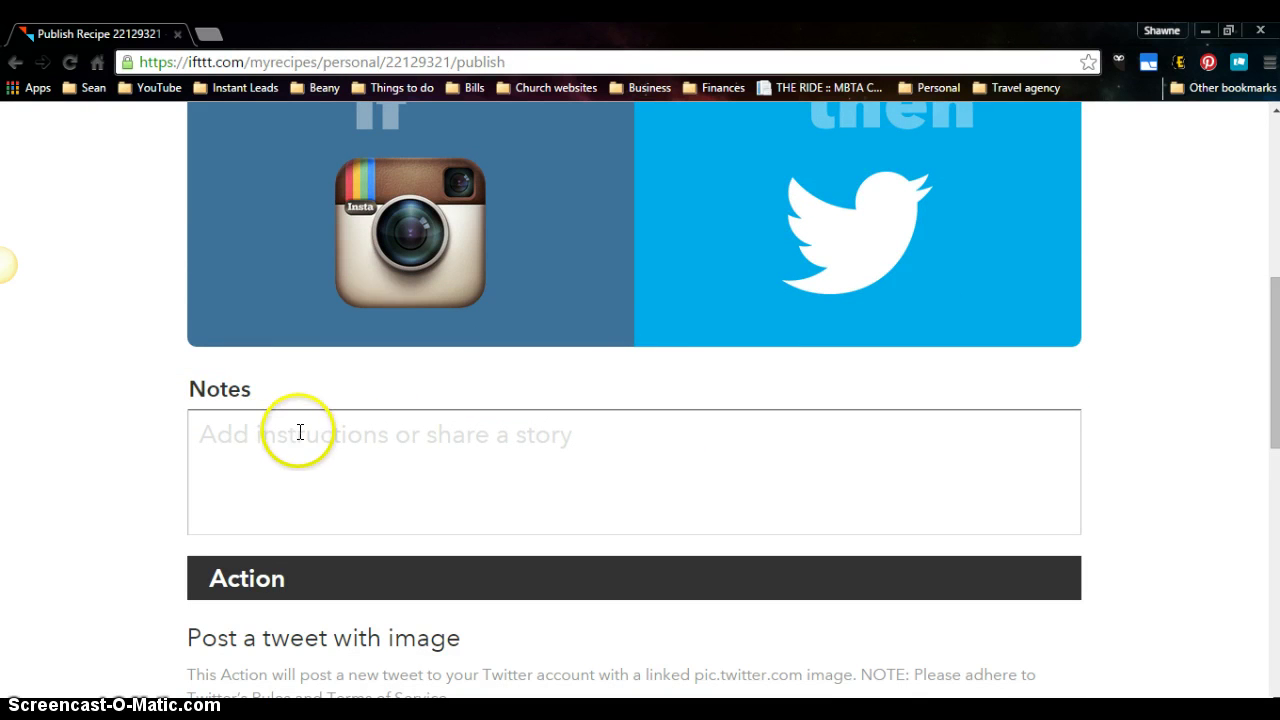
{"action": "scroll", "coordinate": [303, 428], "scroll_direction": "down", "scroll_amount": 2}
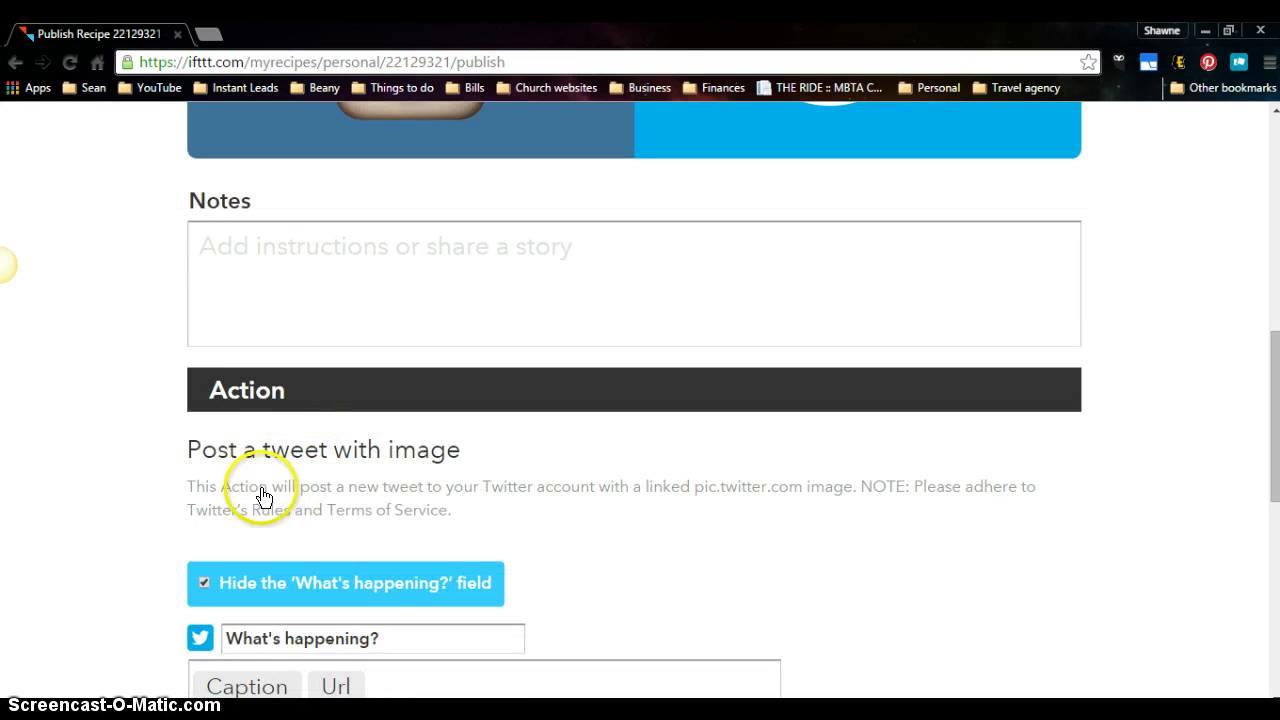
{"action": "scroll", "coordinate": [263, 491], "scroll_direction": "down", "scroll_amount": 1}
{"action": "scroll", "coordinate": [170, 464], "scroll_direction": "down", "scroll_amount": 2}
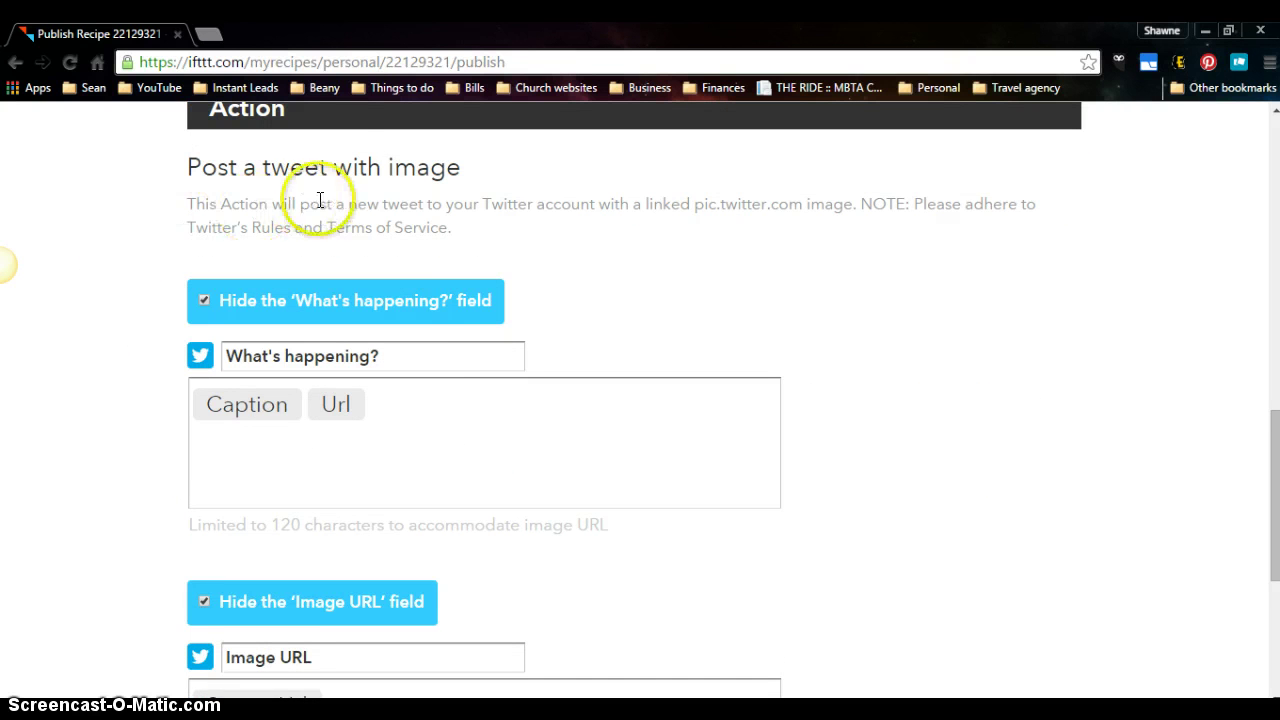
{"action": "scroll", "coordinate": [516, 355], "scroll_direction": "down", "scroll_amount": 3}
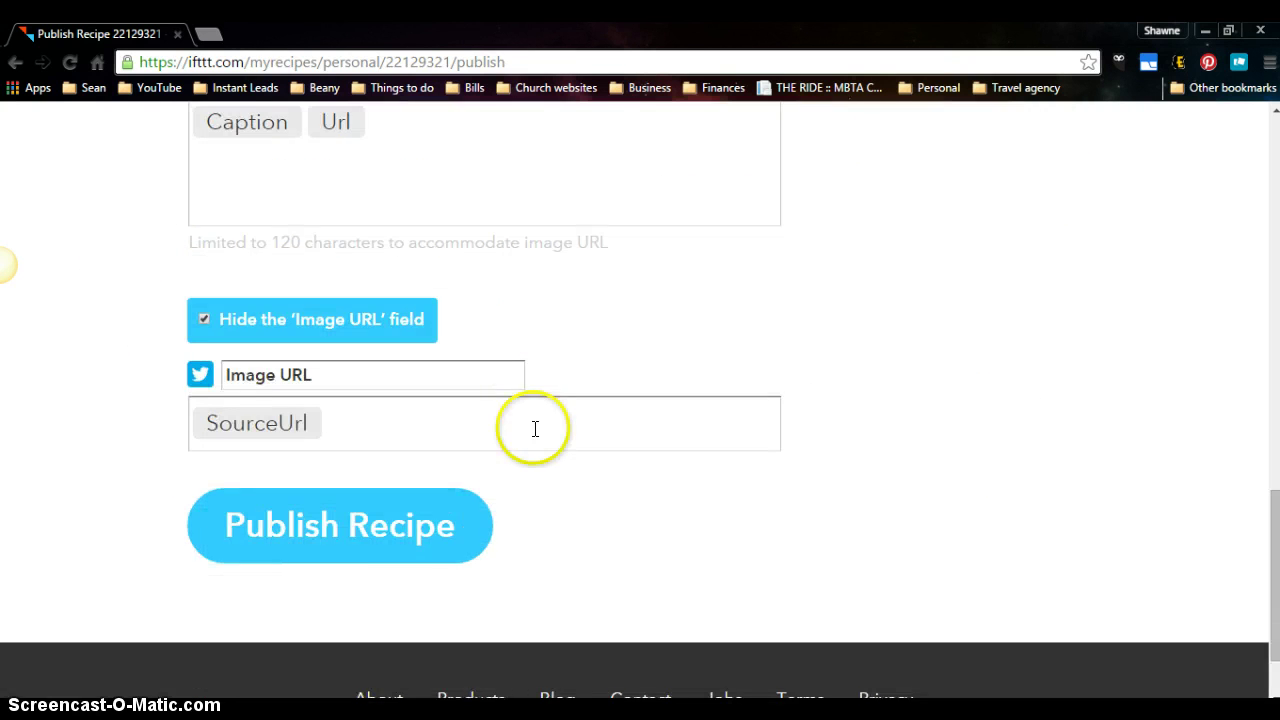
{"action": "left_click", "coordinate": [364, 536]}
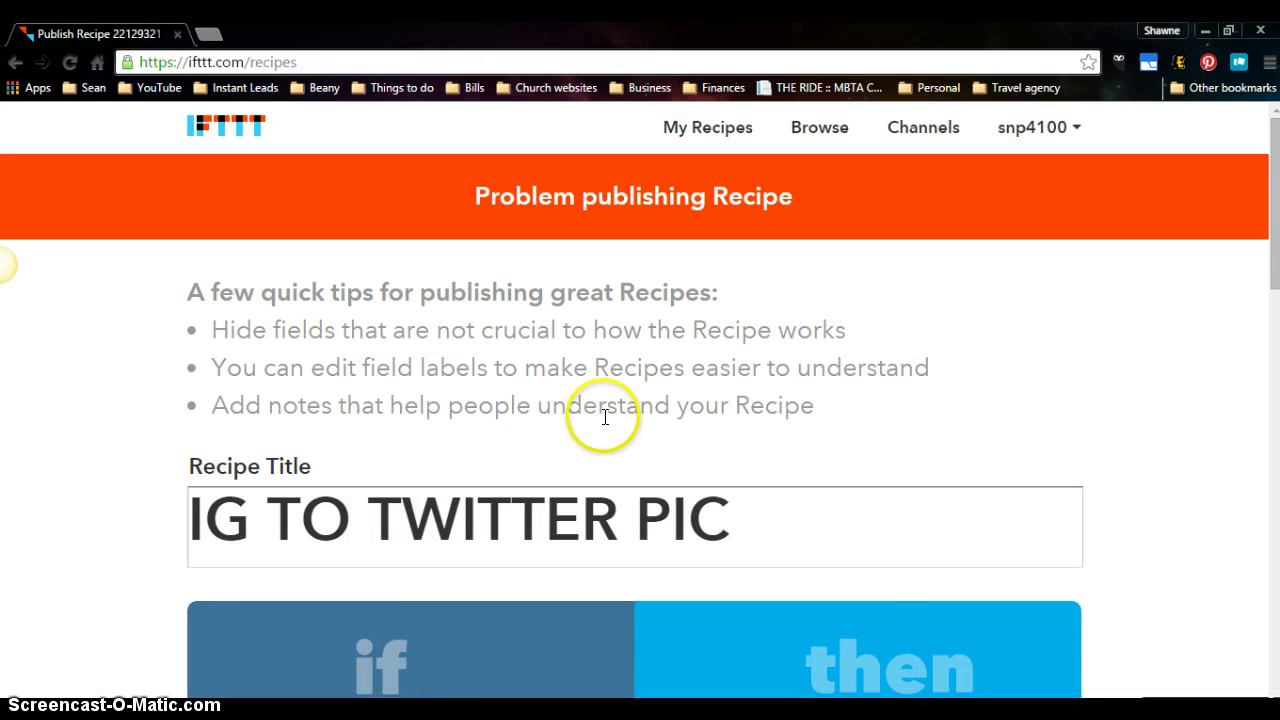
Enter "IG TO TWITTER PICS" as the recipe's notes and publish the recipe
{"action": "scroll", "coordinate": [580, 420], "scroll_direction": "down", "scroll_amount": 5}
{"action": "scroll", "coordinate": [603, 425], "scroll_direction": "down", "scroll_amount": 1}
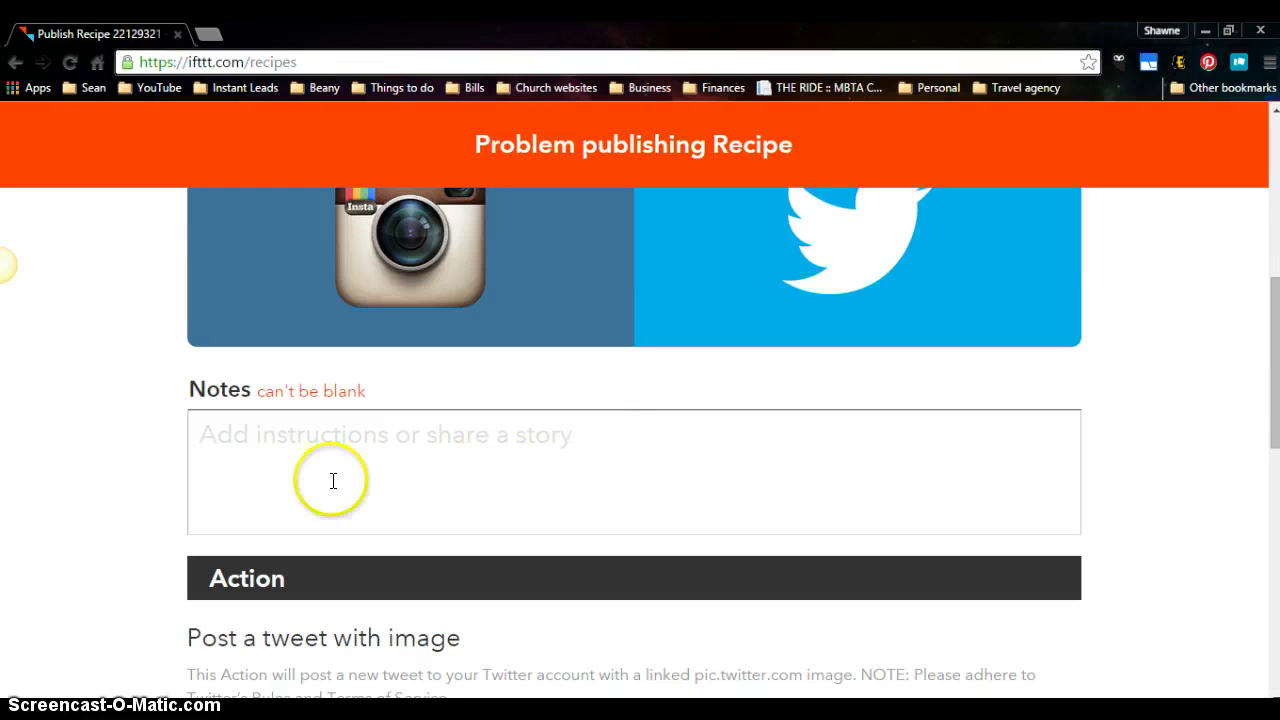
{"action": "left_click", "coordinate": [308, 440]}
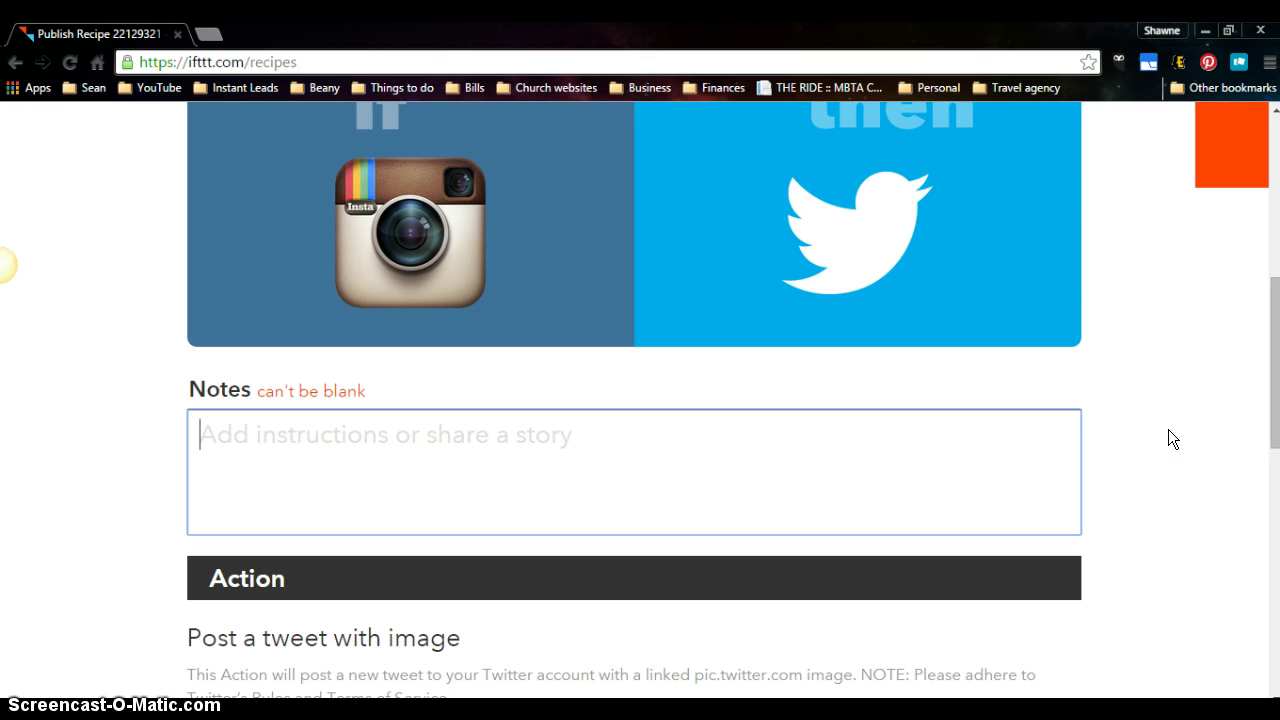
{"action": "type", "text": "IG TO TWITTER PICS"}
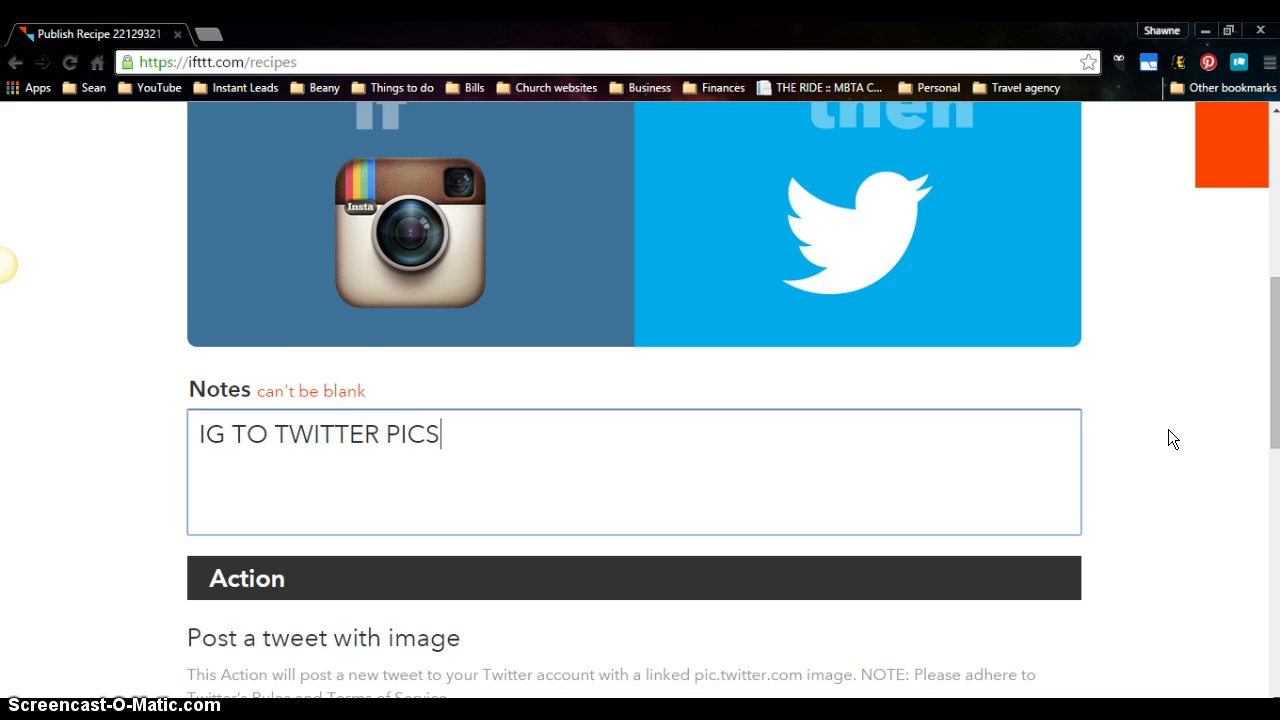
{"action": "scroll", "coordinate": [1168, 426], "scroll_direction": "down", "scroll_amount": 8}
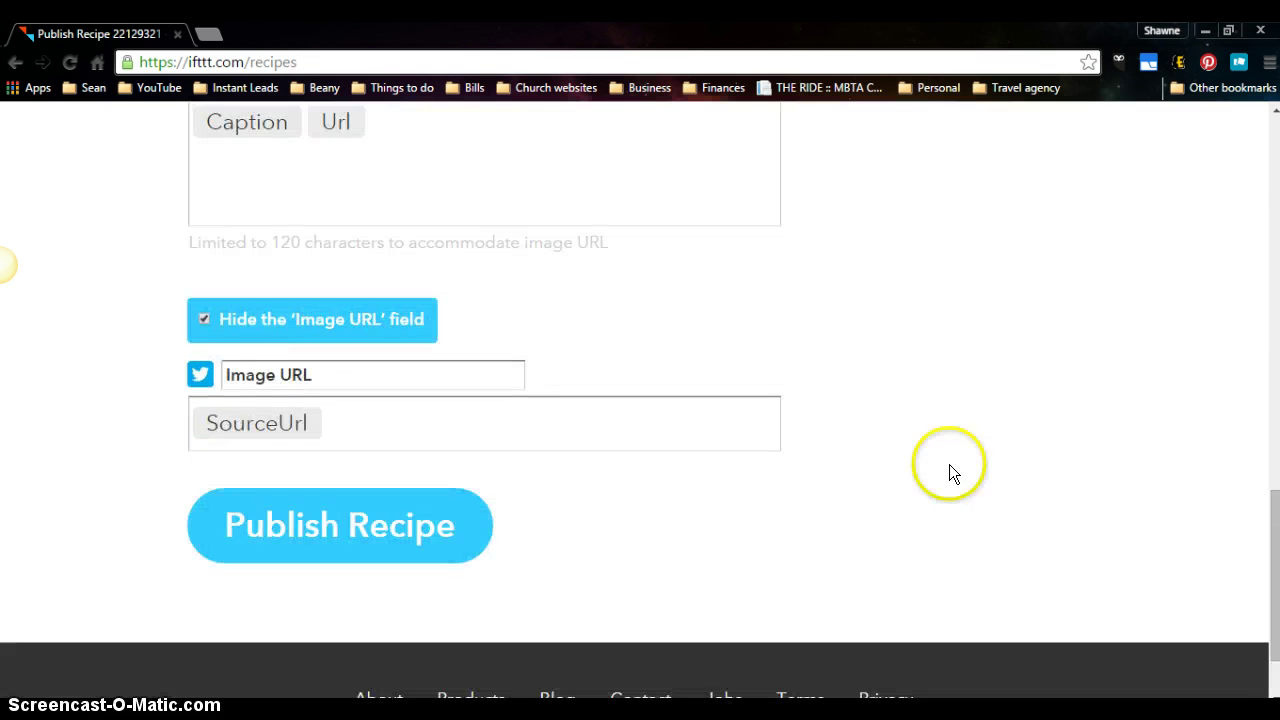
{"action": "left_click", "coordinate": [428, 538]}
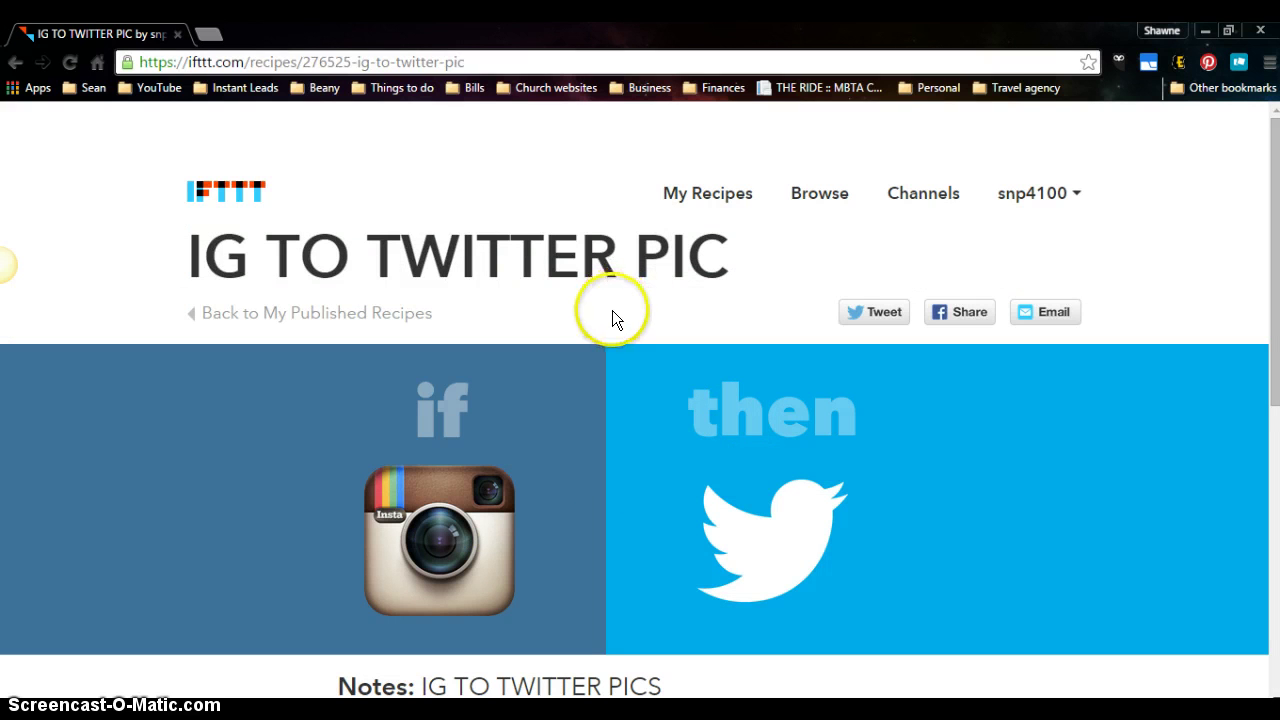
Review the published "IG TO TWITTER PIC" recipe page and add the recipe to the account
{"action": "scroll", "coordinate": [605, 418], "scroll_direction": "down", "scroll_amount": 5}
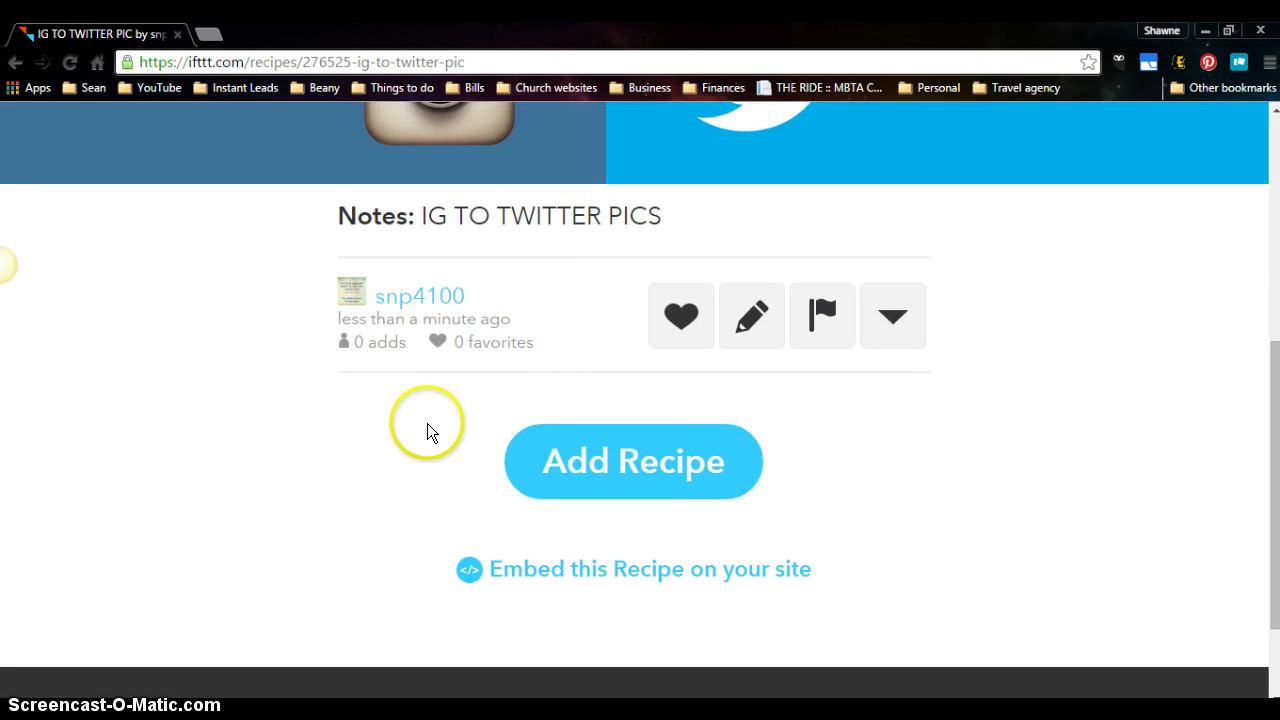
{"action": "scroll", "coordinate": [415, 422], "scroll_direction": "up", "scroll_amount": 2}
{"action": "scroll", "coordinate": [415, 422], "scroll_direction": "down", "scroll_amount": 2}
{"action": "scroll", "coordinate": [417, 431], "scroll_direction": "up", "scroll_amount": 5}
{"action": "scroll", "coordinate": [417, 431], "scroll_direction": "down", "scroll_amount": 2}
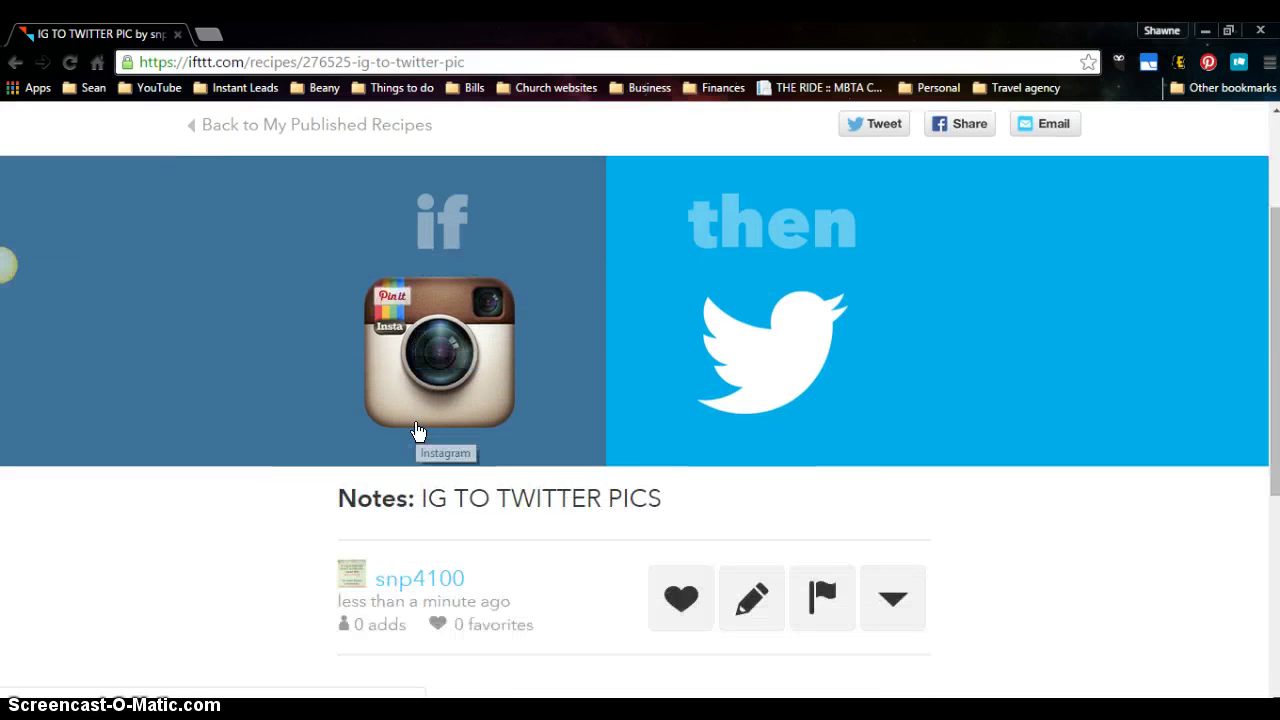
{"action": "scroll", "coordinate": [417, 429], "scroll_direction": "down", "scroll_amount": 2}
{"action": "left_click", "coordinate": [592, 549]}
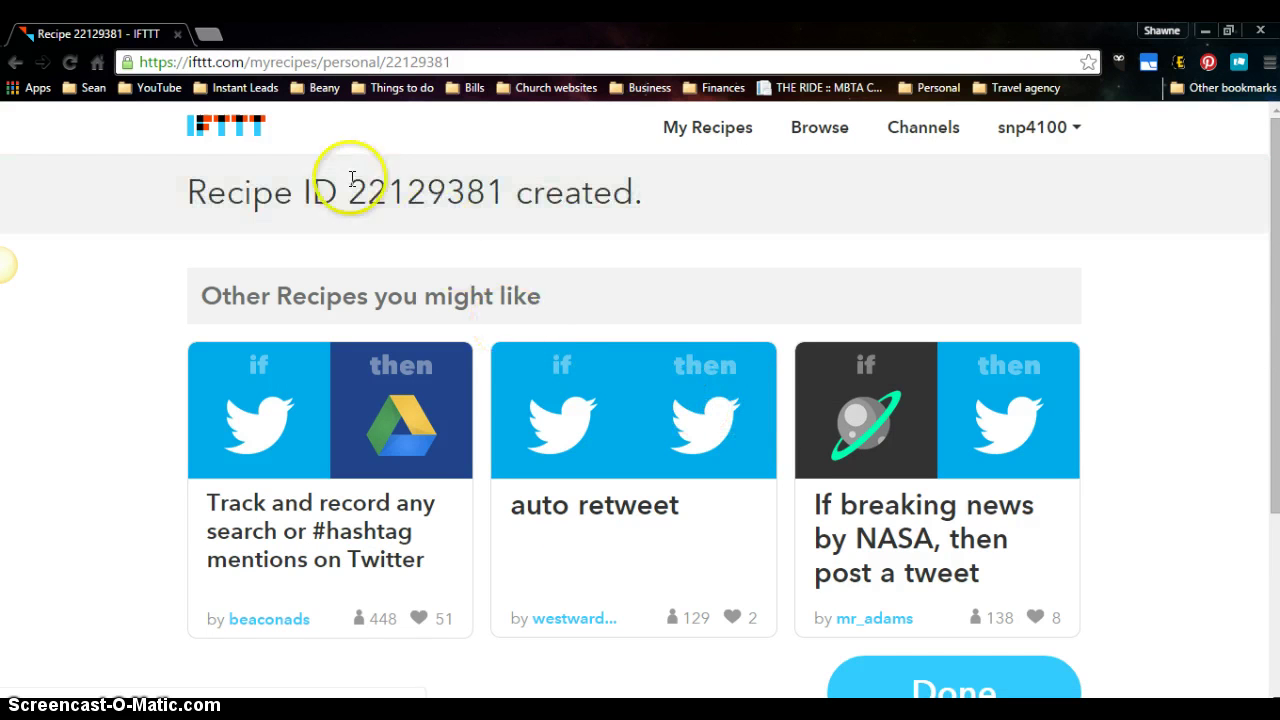
Open the Instagram website in a new browser tab
{"action": "left_click", "coordinate": [208, 37]}
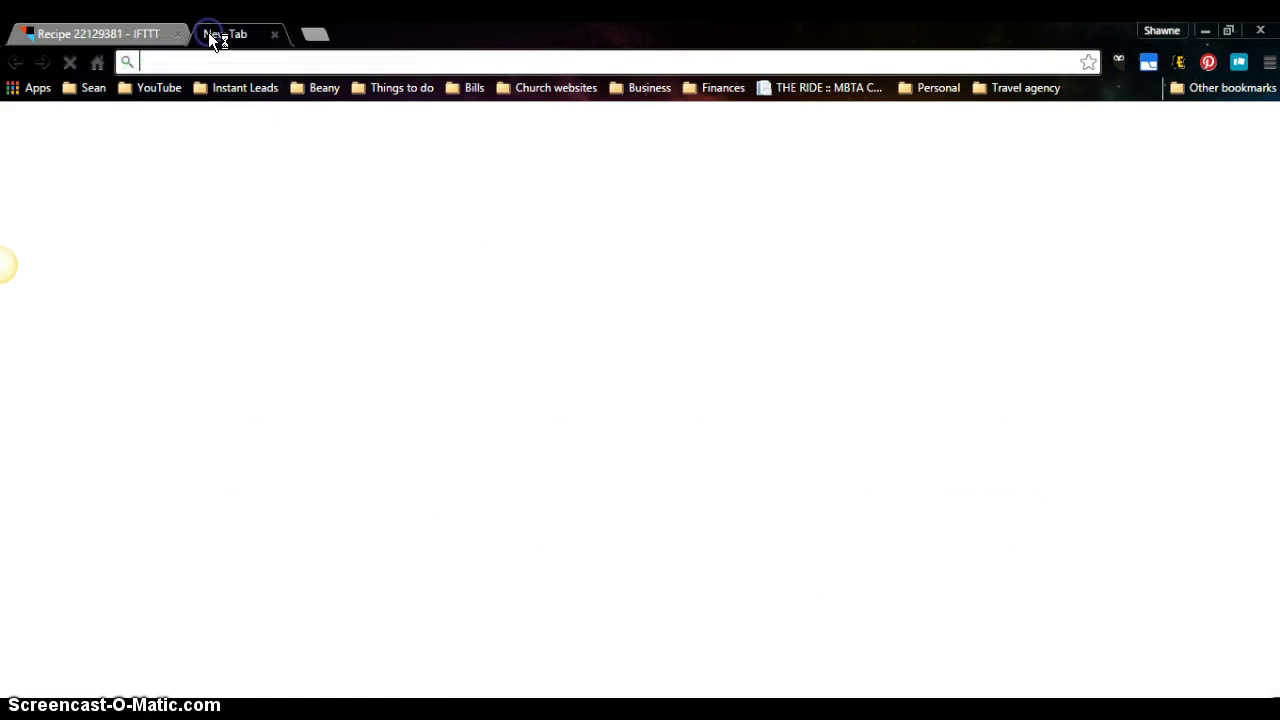
{"action": "type", "text": "i"}
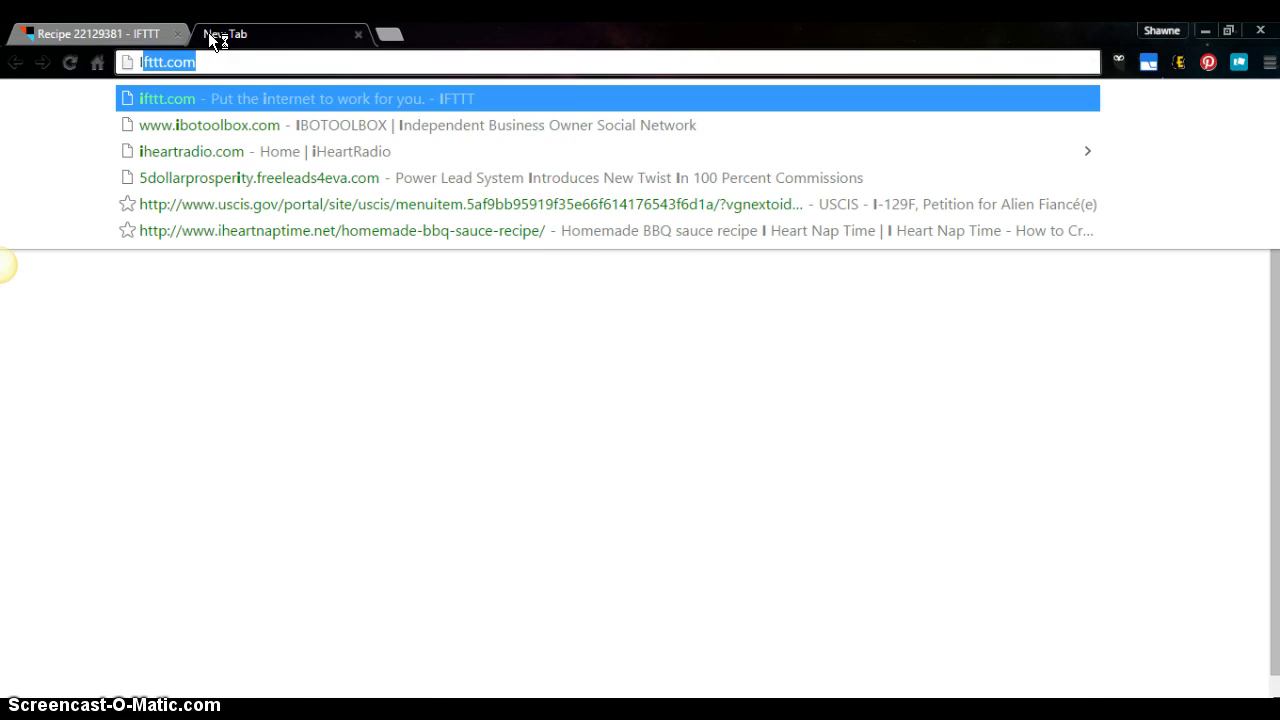
{"action": "type", "text": "NG"}
{"action": "key", "text": "BackSpace"}
{"action": "type", "text": "S"}
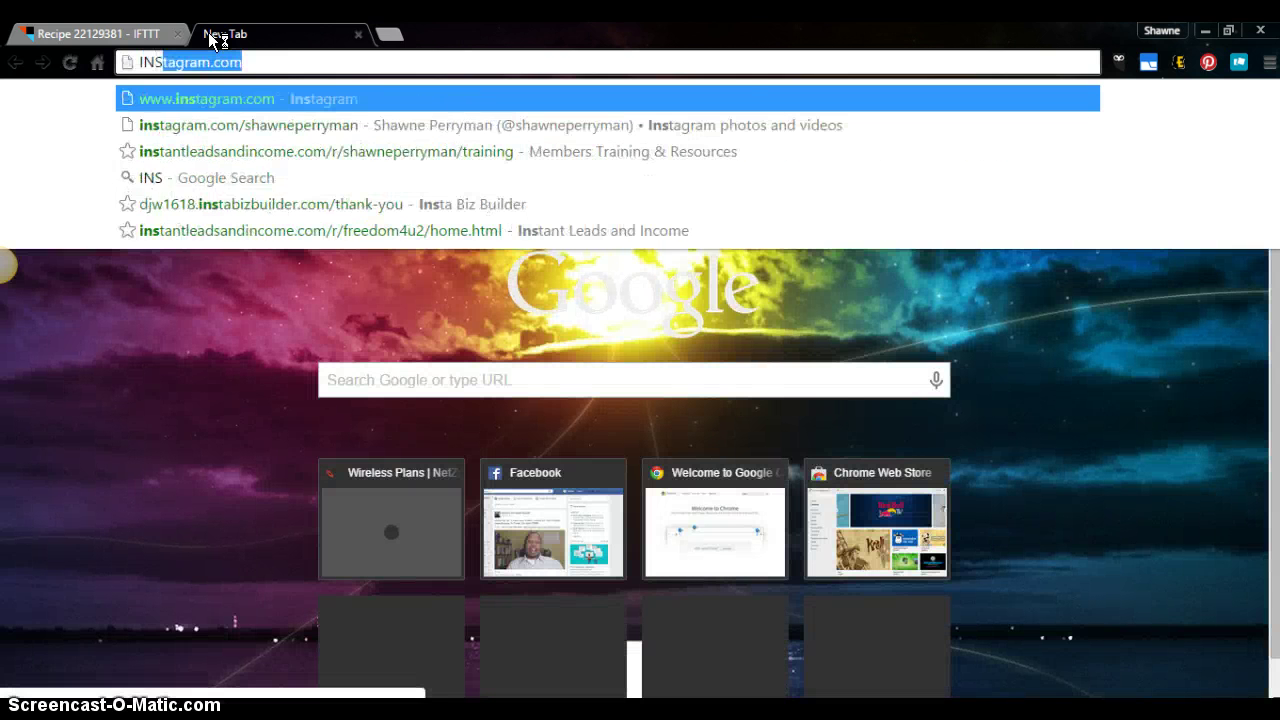
{"action": "key", "text": "Return"}
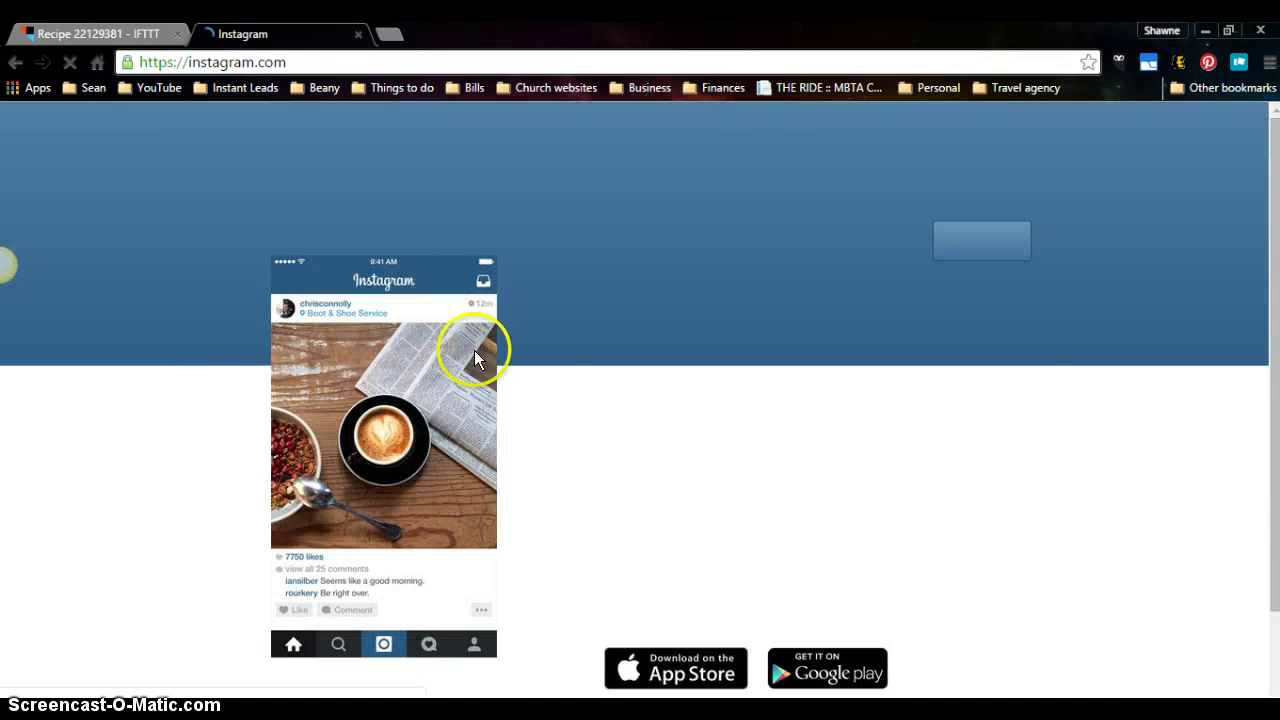
Log in to Instagram with the remembered account
{"action": "left_click", "coordinate": [978, 241]}
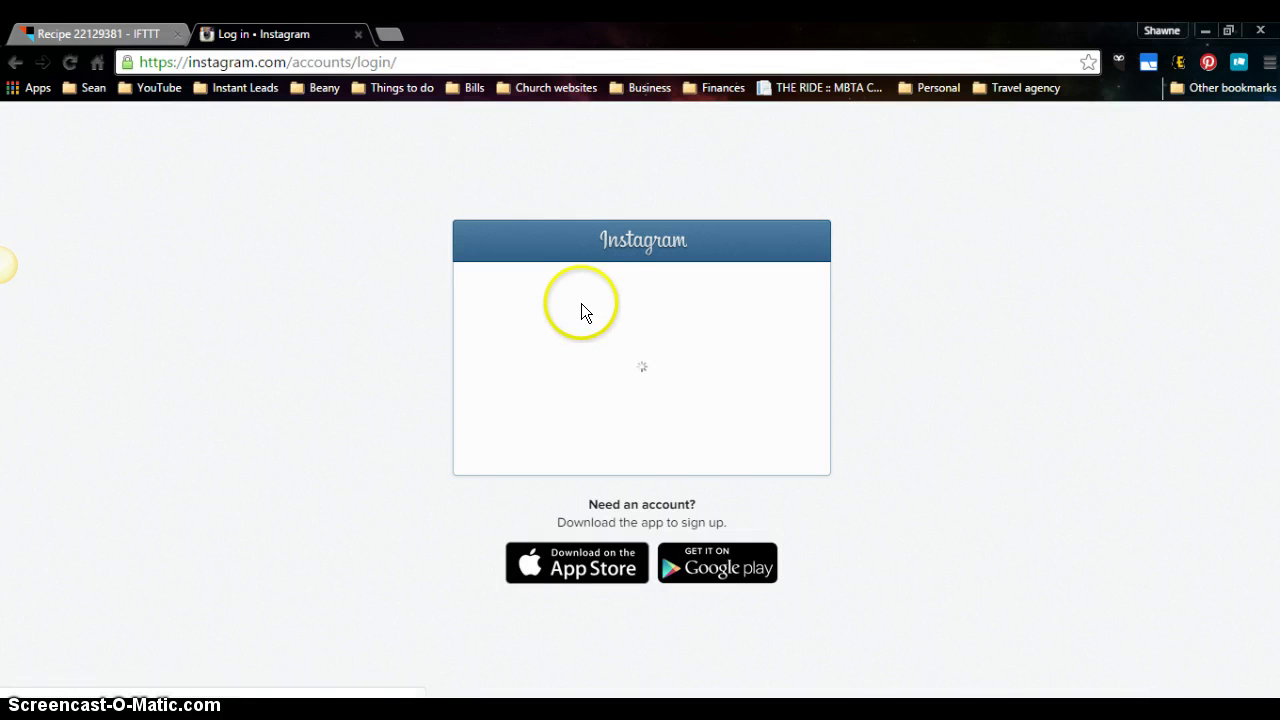
{"action": "left_click", "coordinate": [612, 390]}
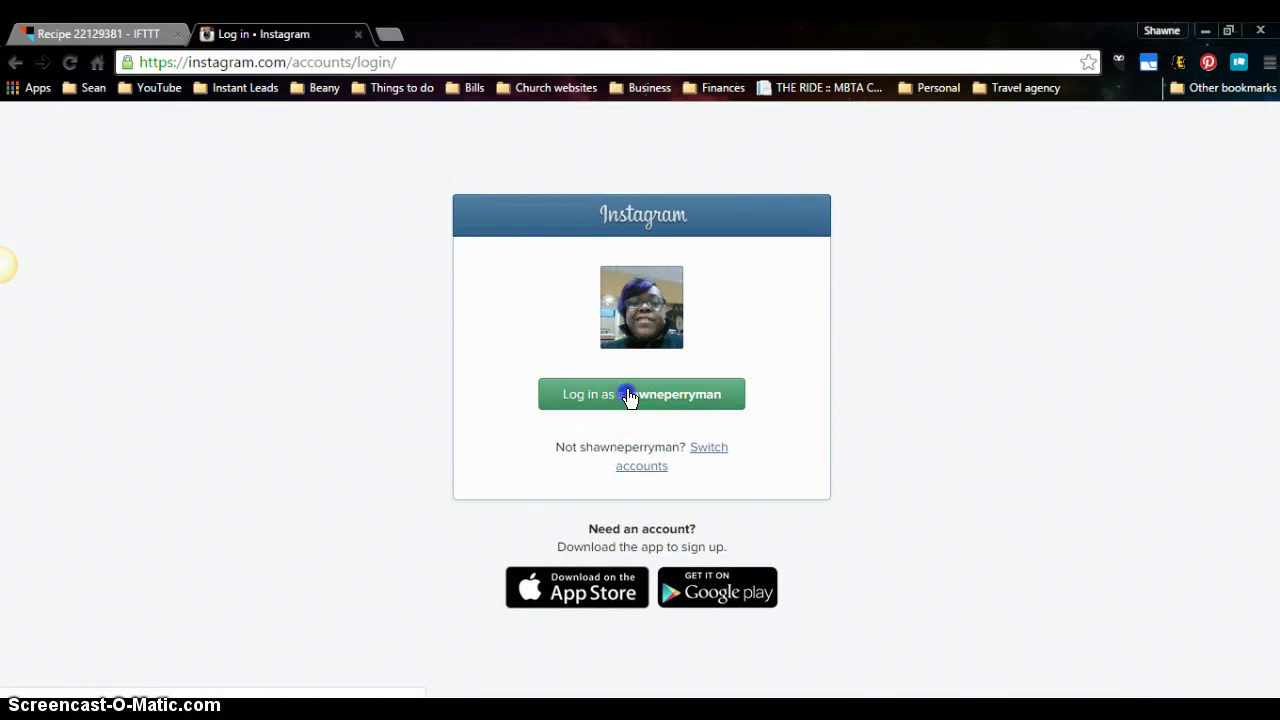
{"action": "left_click", "coordinate": [611, 396]}
{"action": "left_click", "coordinate": [471, 358]}
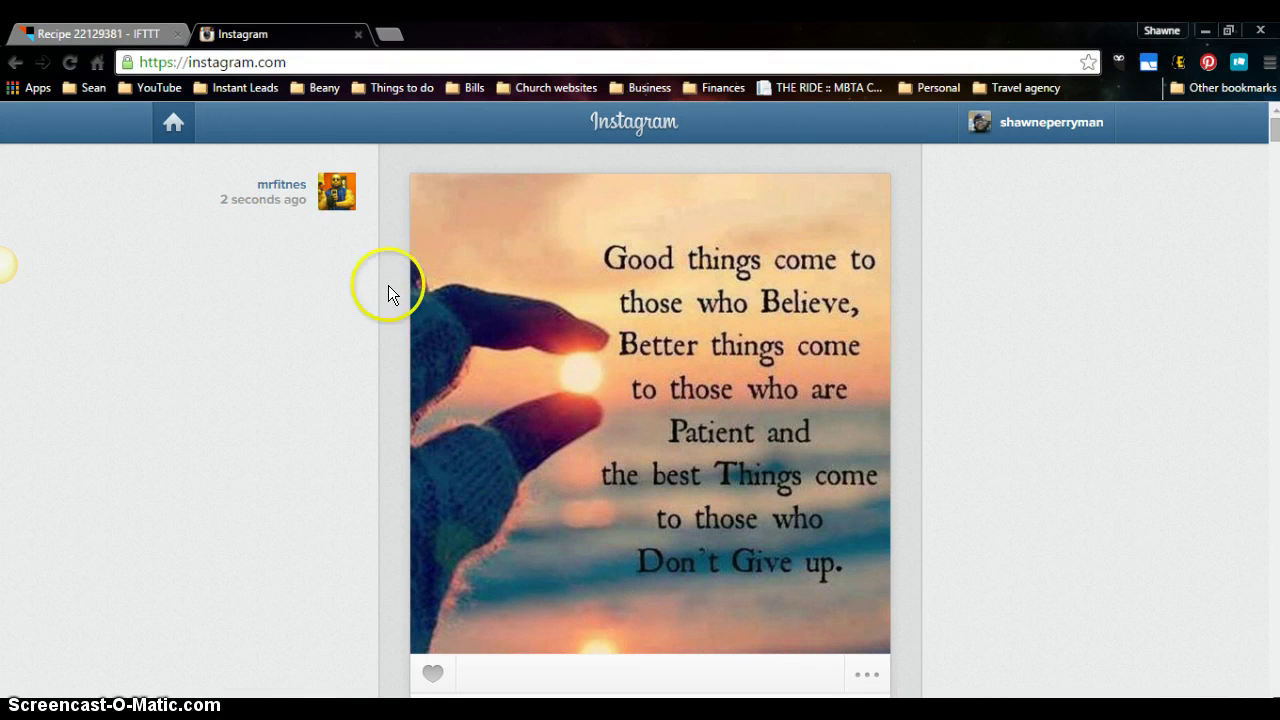
Look over the newest post in the Instagram feed and close the Instagram page
{"action": "scroll", "coordinate": [739, 280], "scroll_direction": "down", "scroll_amount": 2}
{"action": "scroll", "coordinate": [751, 276], "scroll_direction": "up", "scroll_amount": 2}
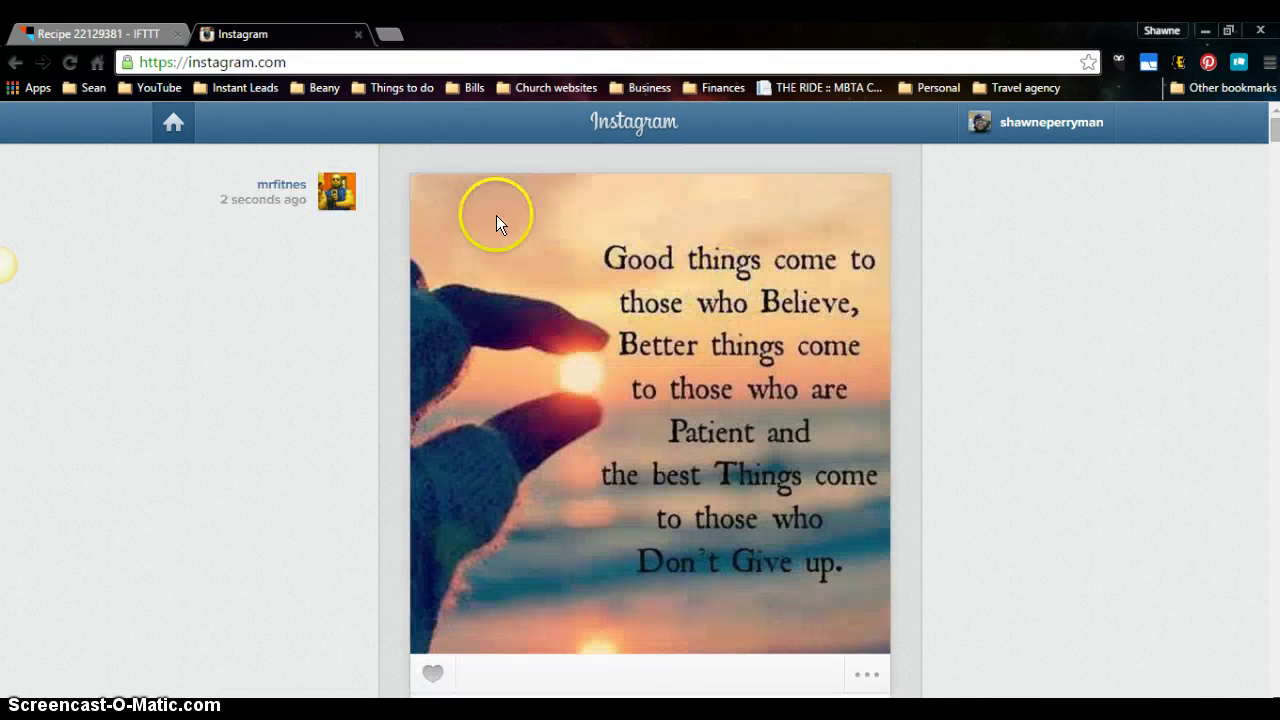
{"action": "left_click", "coordinate": [358, 36]}
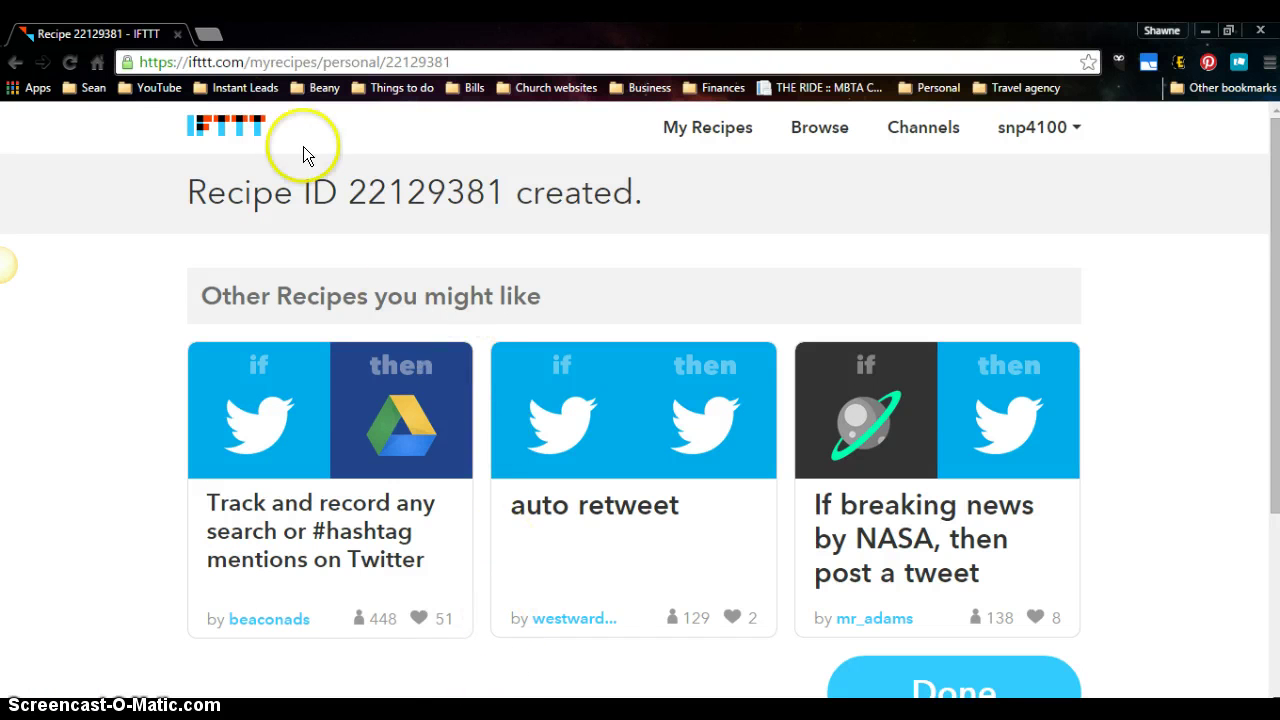
Open twitter.com in a new browser tab and go to the account's own list of tweets
{"action": "left_click", "coordinate": [207, 34]}
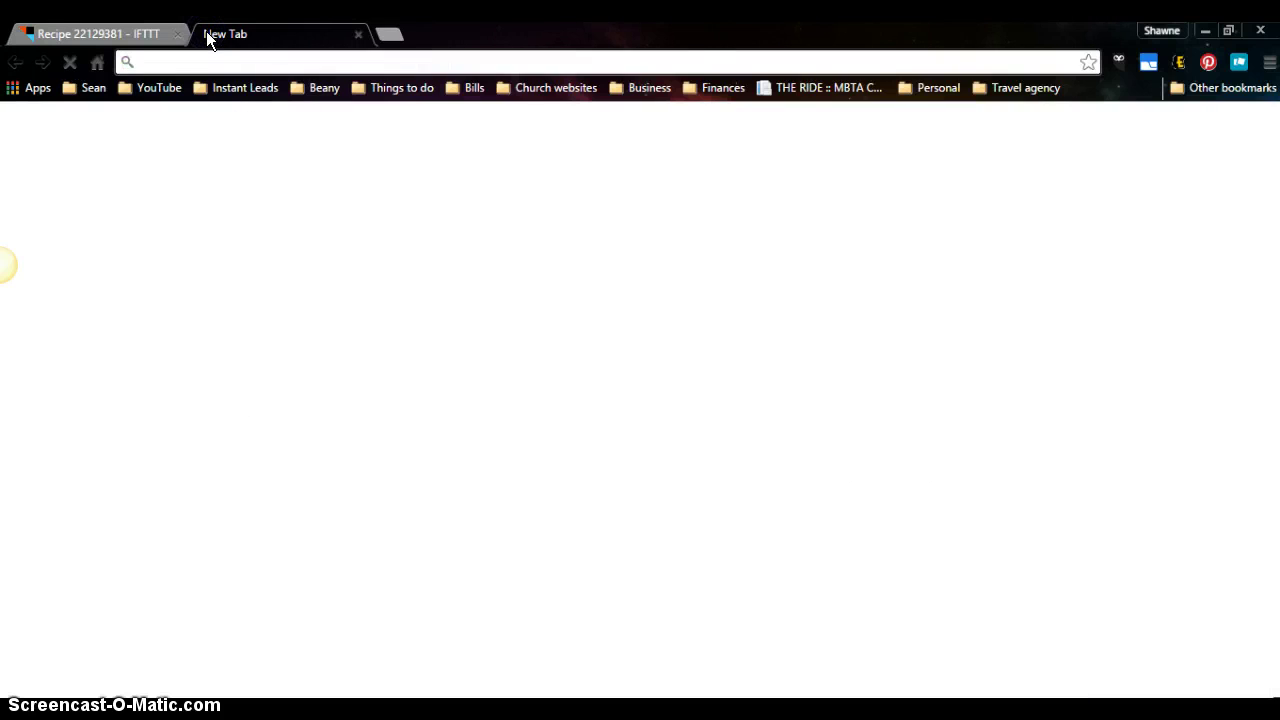
{"action": "type", "text": "TWITter.com"}
{"action": "key", "text": "Return"}
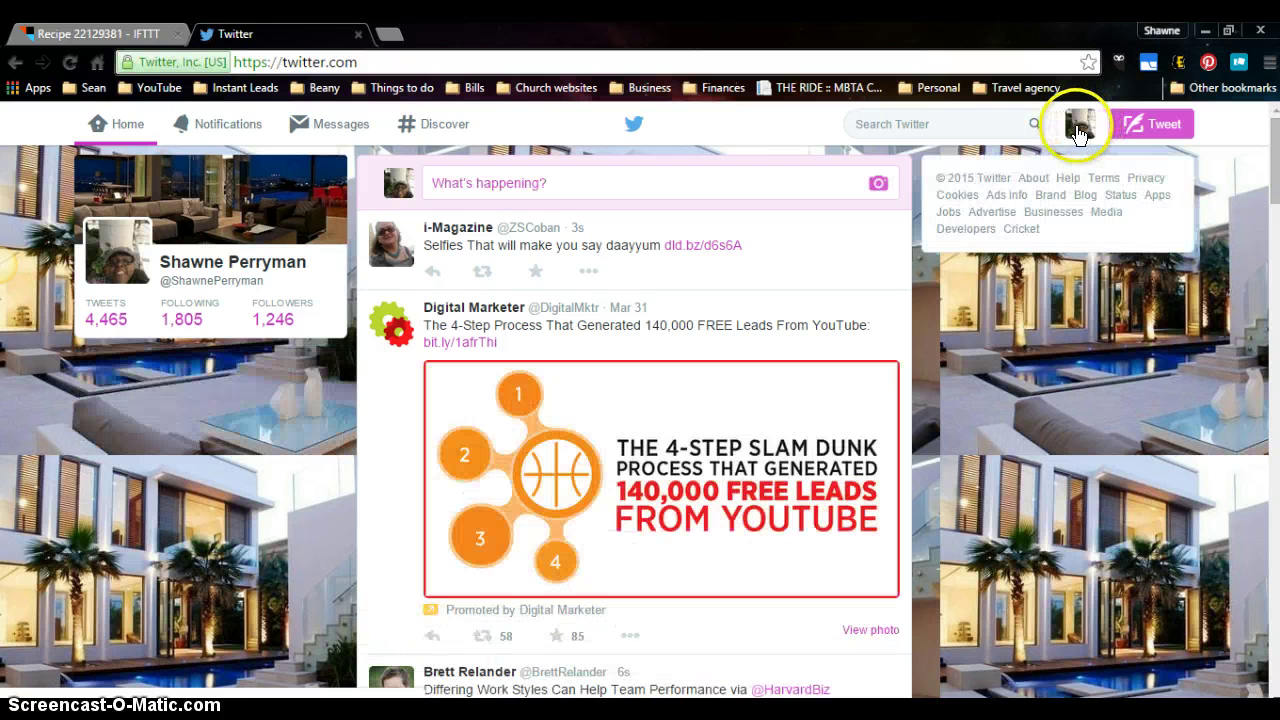
{"action": "left_click", "coordinate": [108, 316]}
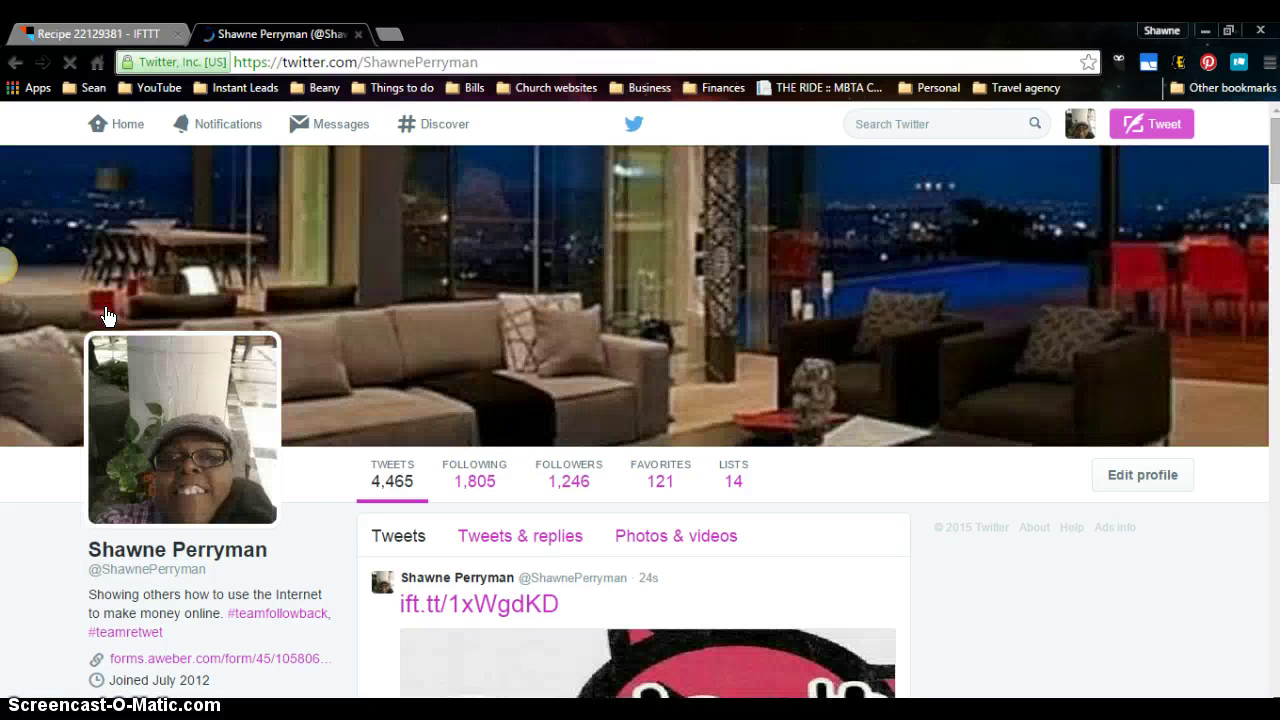
Check the profile's latest tweets for the Instagram pictures posted with ift.tt links
{"action": "scroll", "coordinate": [615, 392], "scroll_direction": "down", "scroll_amount": 1}
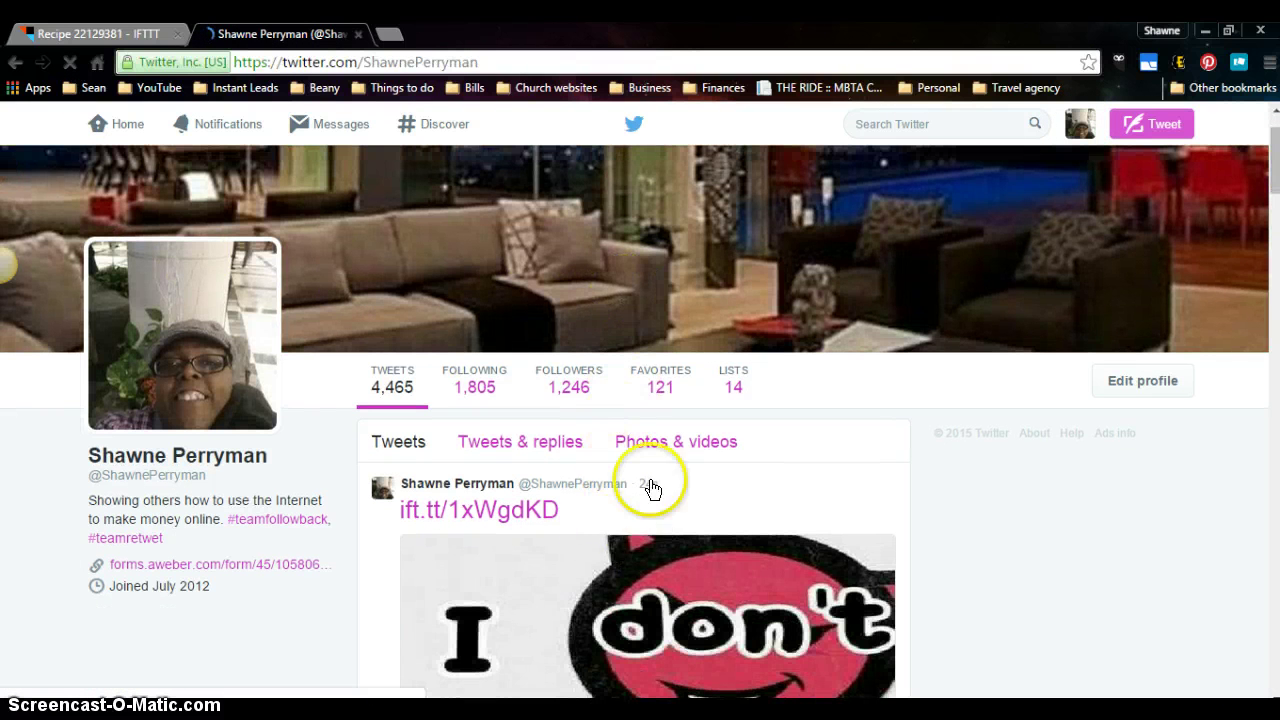
{"action": "scroll", "coordinate": [678, 490], "scroll_direction": "down", "scroll_amount": 3}
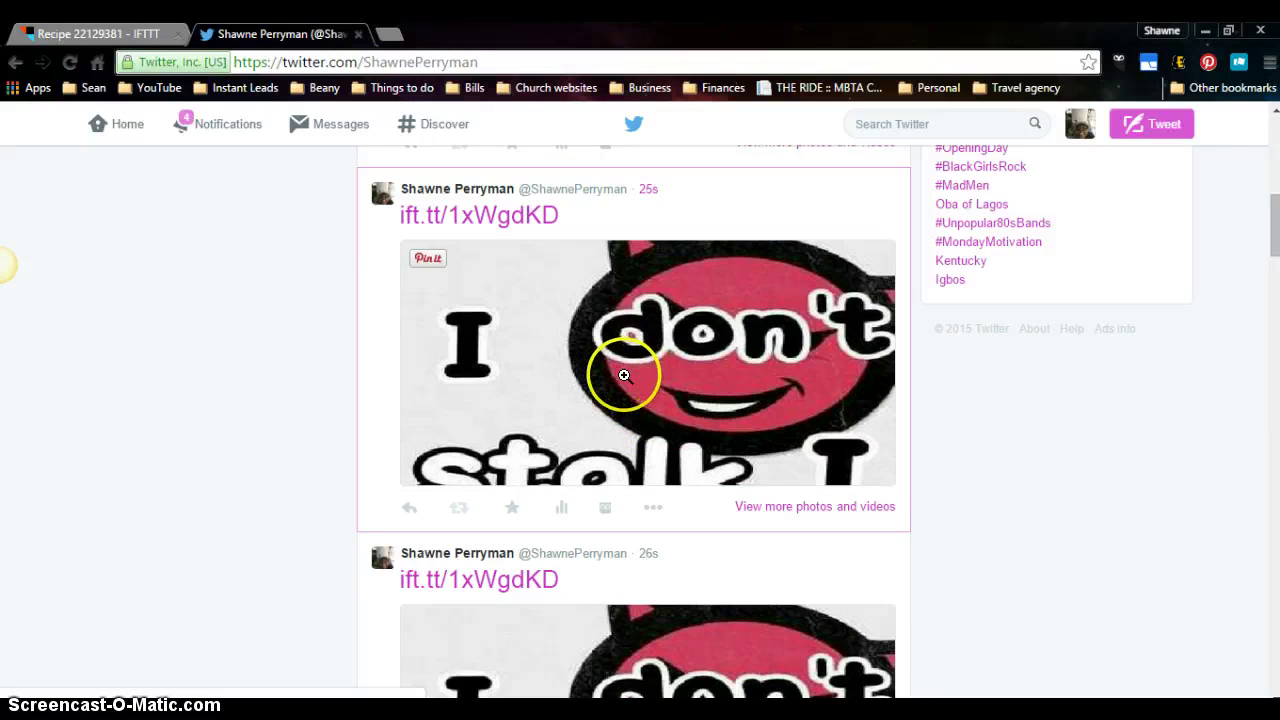
{"action": "scroll", "coordinate": [618, 410], "scroll_direction": "down", "scroll_amount": 2}
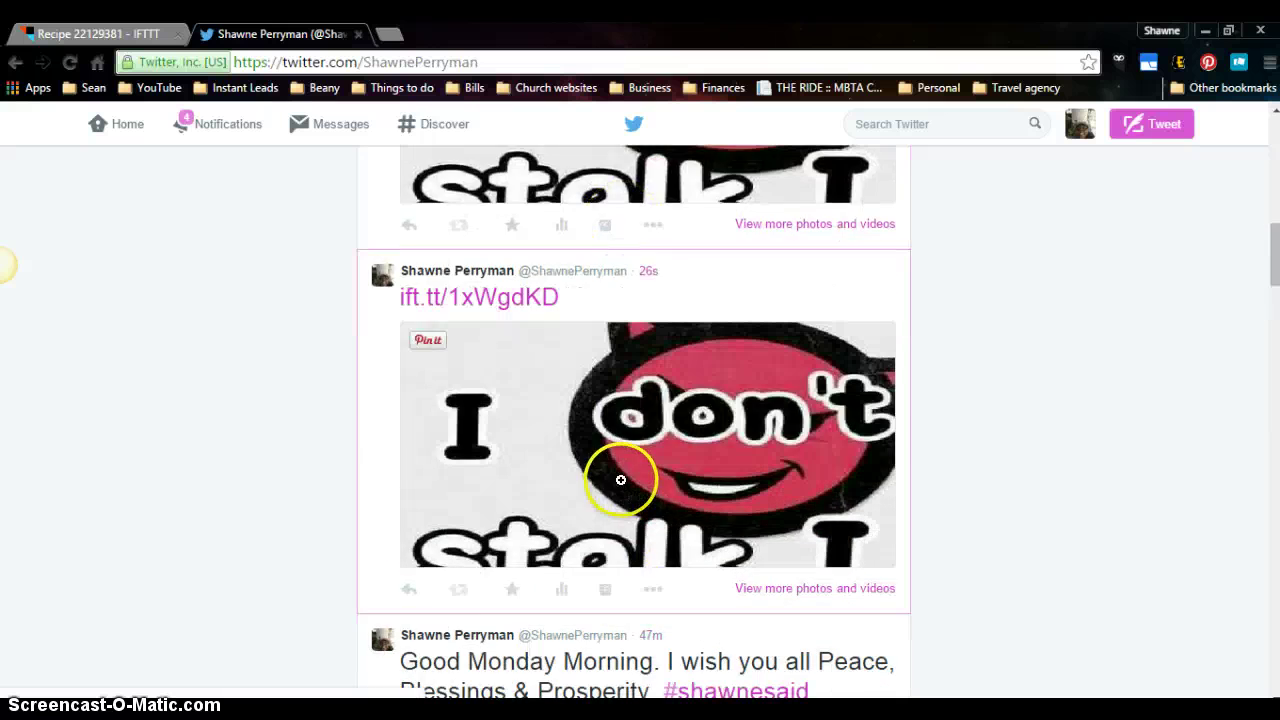
{"action": "scroll", "coordinate": [616, 472], "scroll_direction": "up", "scroll_amount": 2}
{"action": "scroll", "coordinate": [640, 456], "scroll_direction": "up", "scroll_amount": 3}
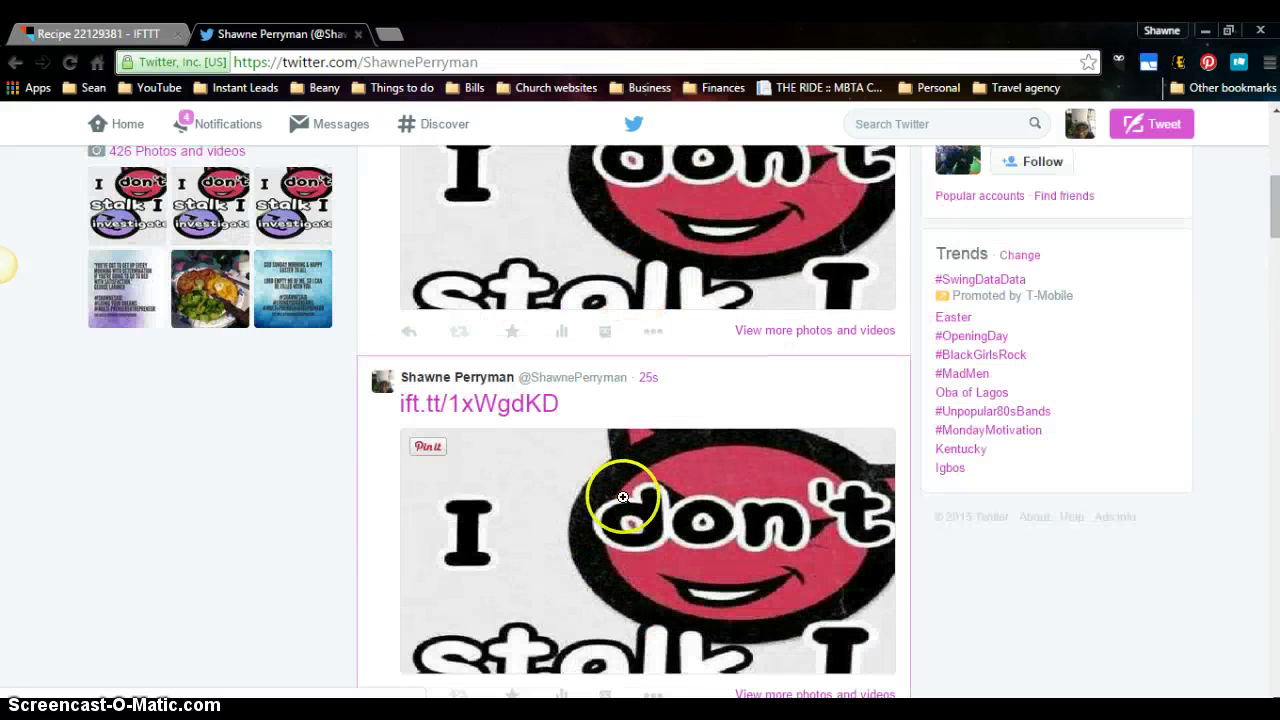
{"action": "scroll", "coordinate": [623, 500], "scroll_direction": "up", "scroll_amount": 3}
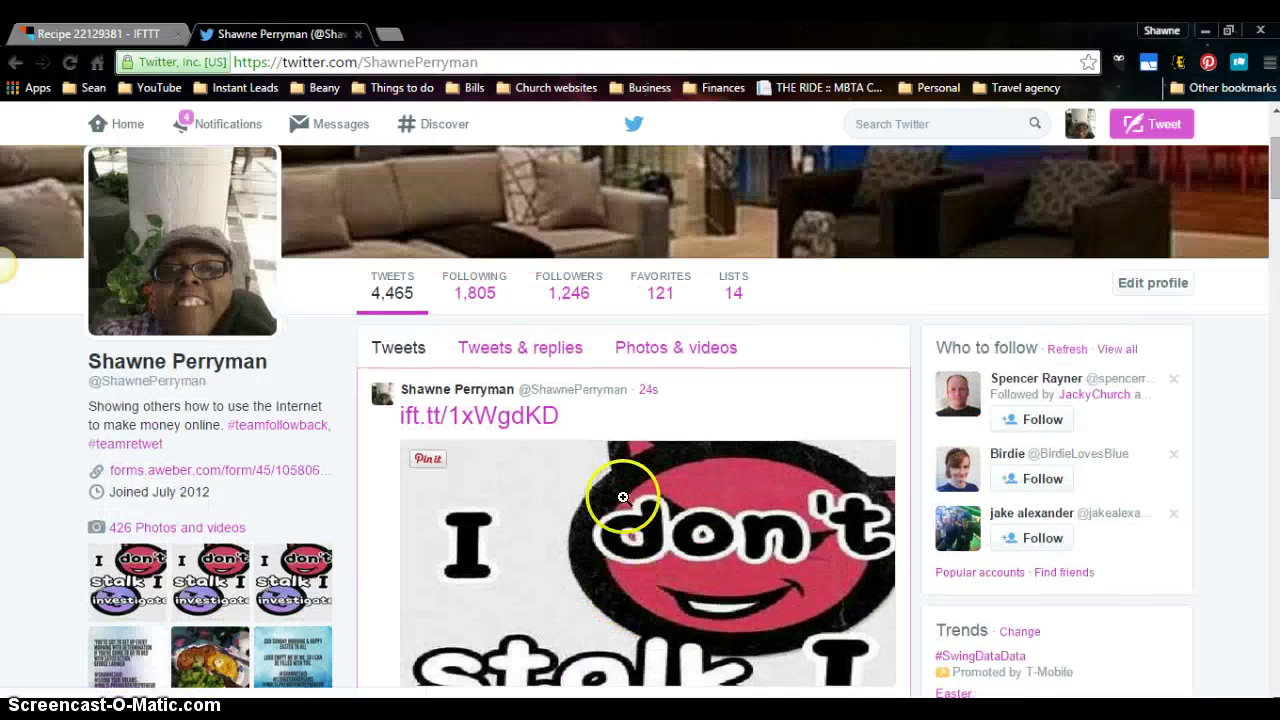
{"action": "scroll", "coordinate": [630, 490], "scroll_direction": "down", "scroll_amount": 3}
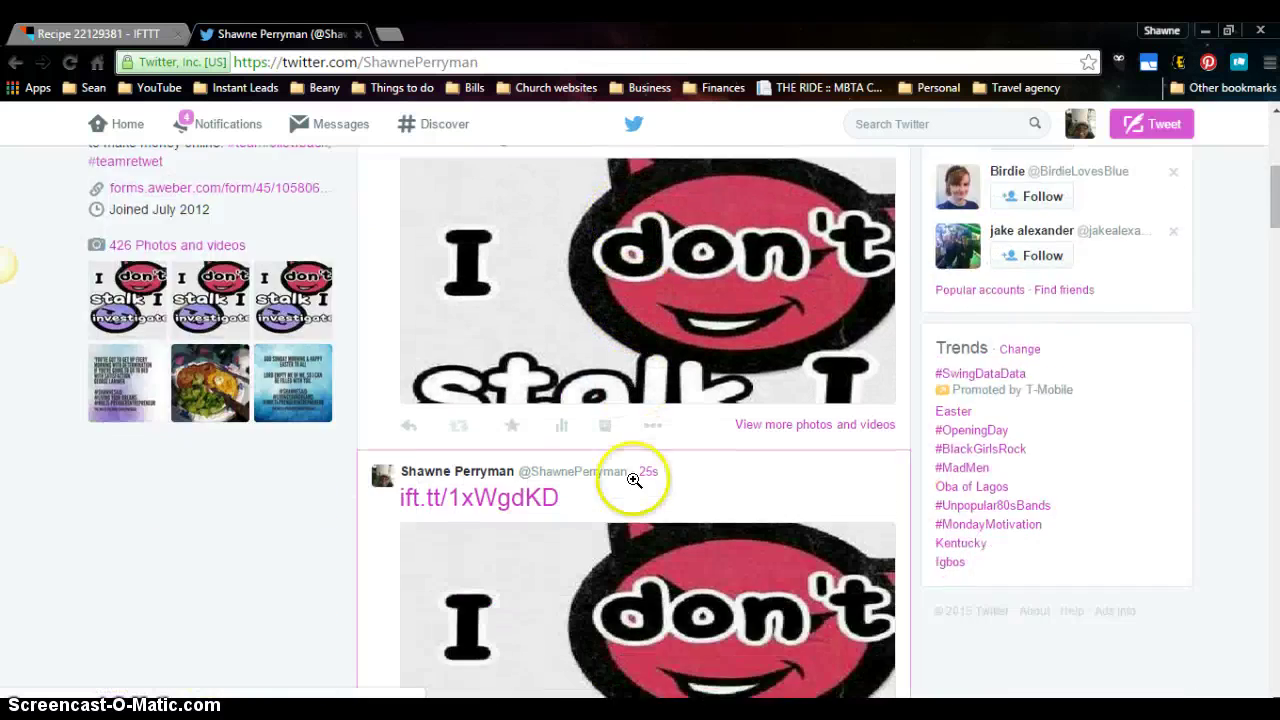
Switch back to IFTTT and look through the list of personal recipes down to "Thanks a new follower with a tweet"
{"action": "left_click", "coordinate": [125, 33]}
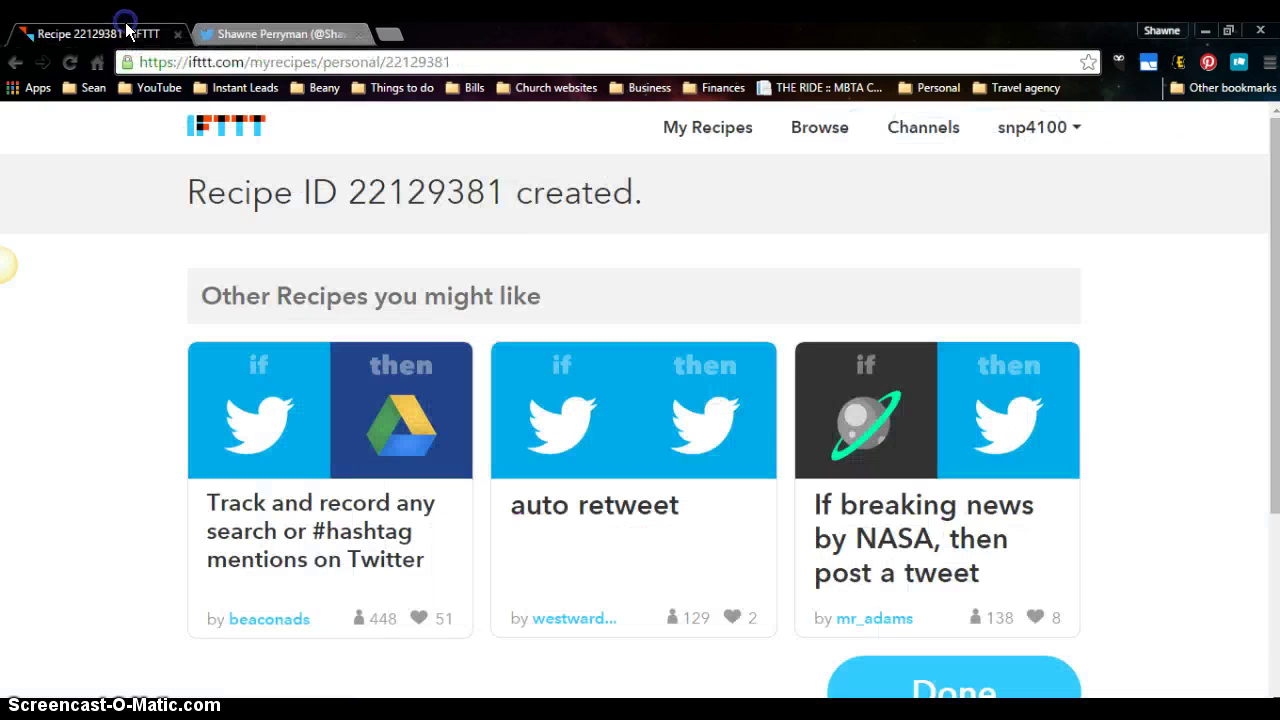
{"action": "left_click", "coordinate": [716, 128]}
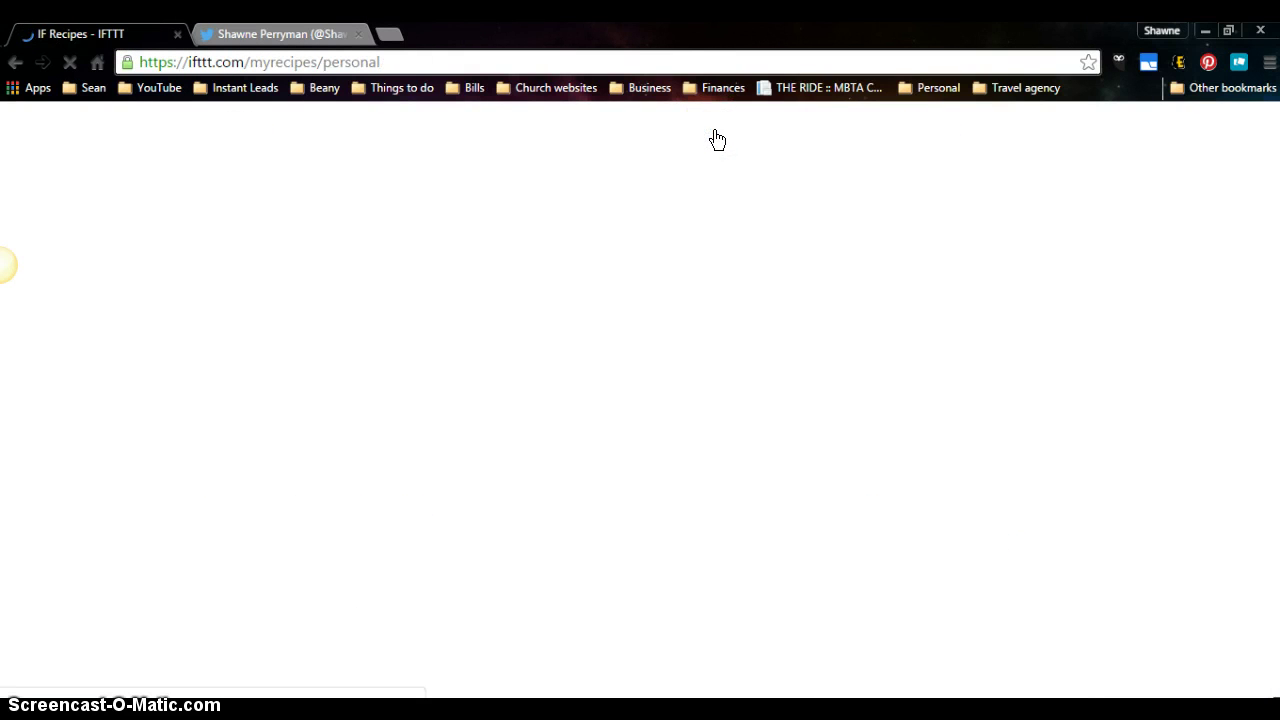
{"action": "scroll", "coordinate": [721, 318], "scroll_direction": "down", "scroll_amount": 3}
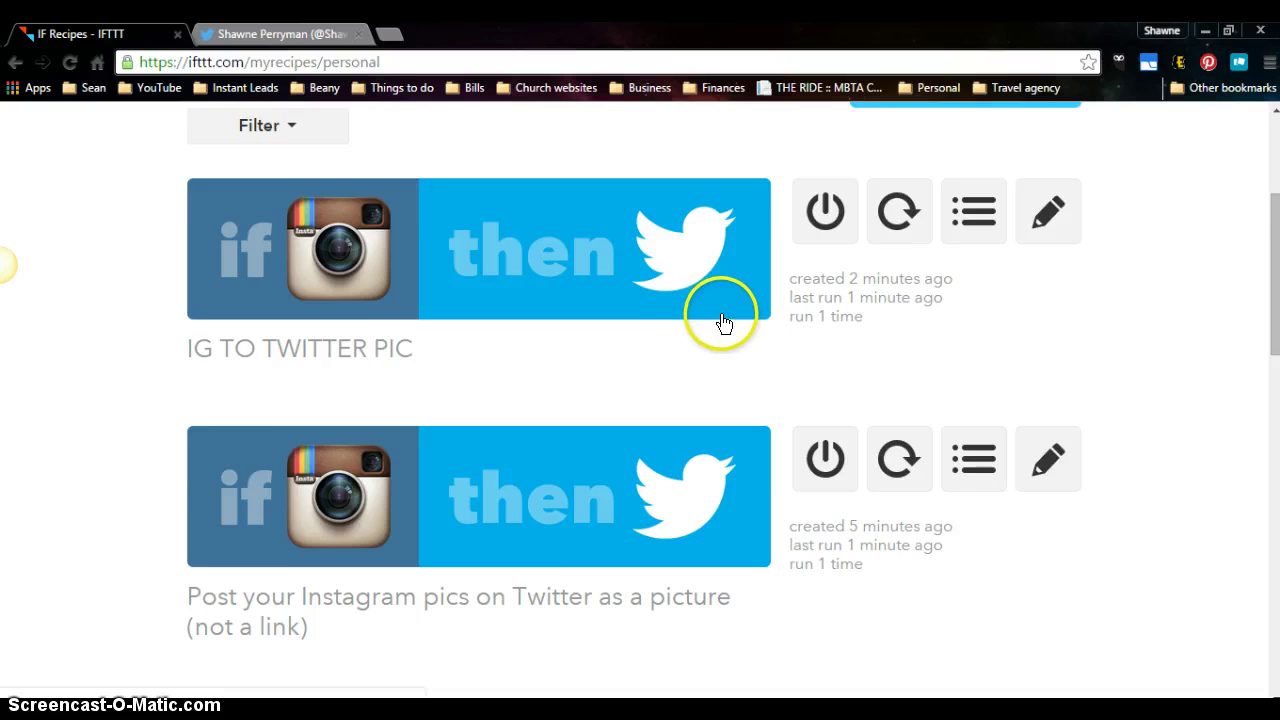
{"action": "scroll", "coordinate": [720, 322], "scroll_direction": "down", "scroll_amount": 2}
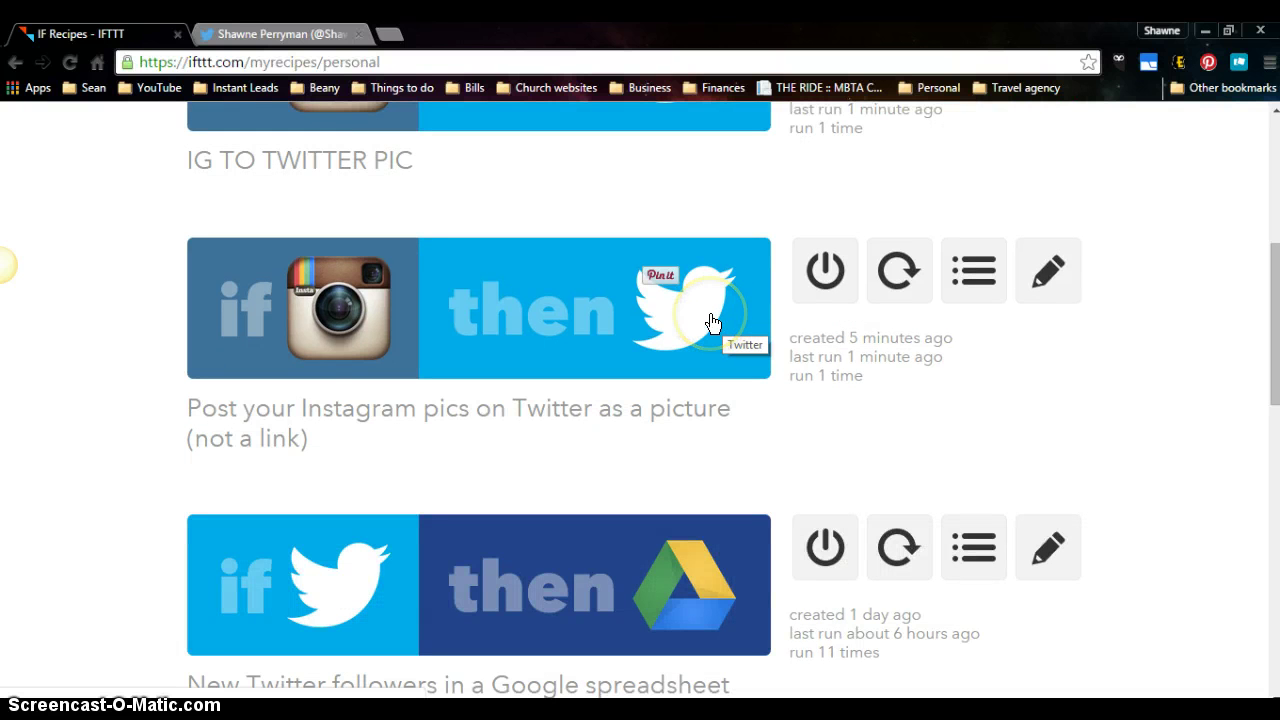
{"action": "scroll", "coordinate": [712, 320], "scroll_direction": "down", "scroll_amount": 2}
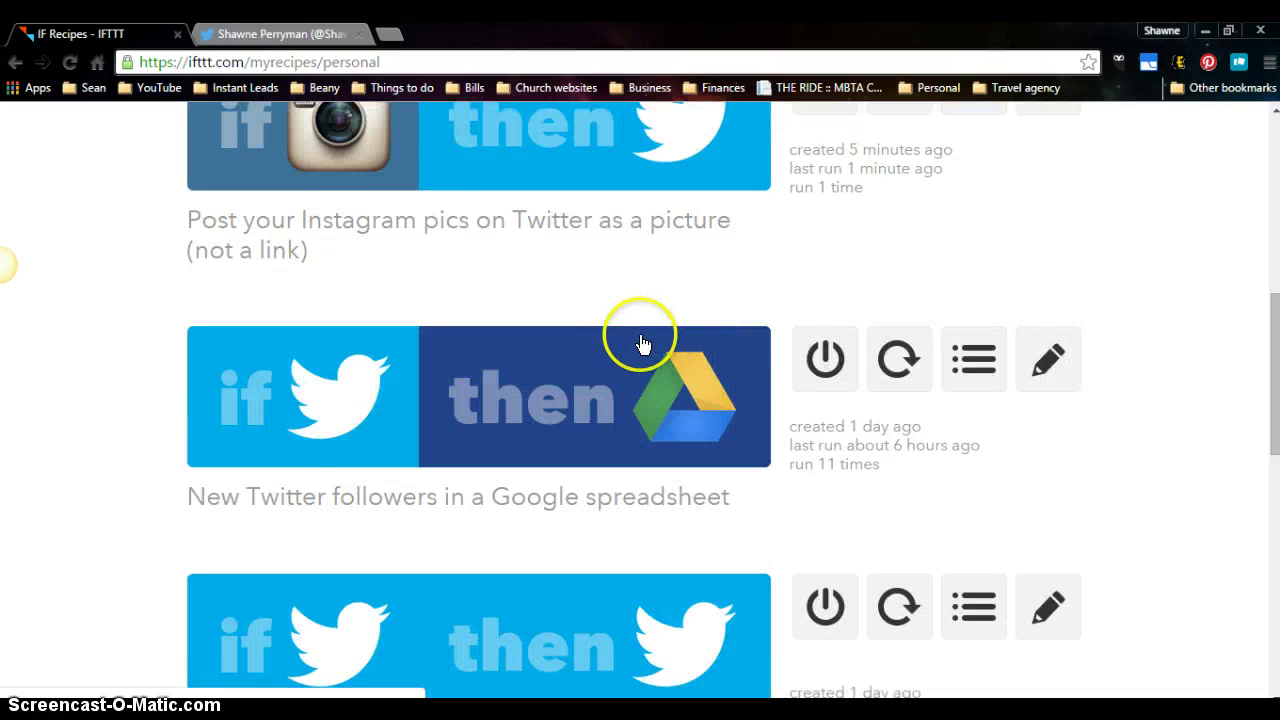
{"action": "scroll", "coordinate": [642, 344], "scroll_direction": "down", "scroll_amount": 2}
{"action": "scroll", "coordinate": [642, 344], "scroll_direction": "down", "scroll_amount": 4}
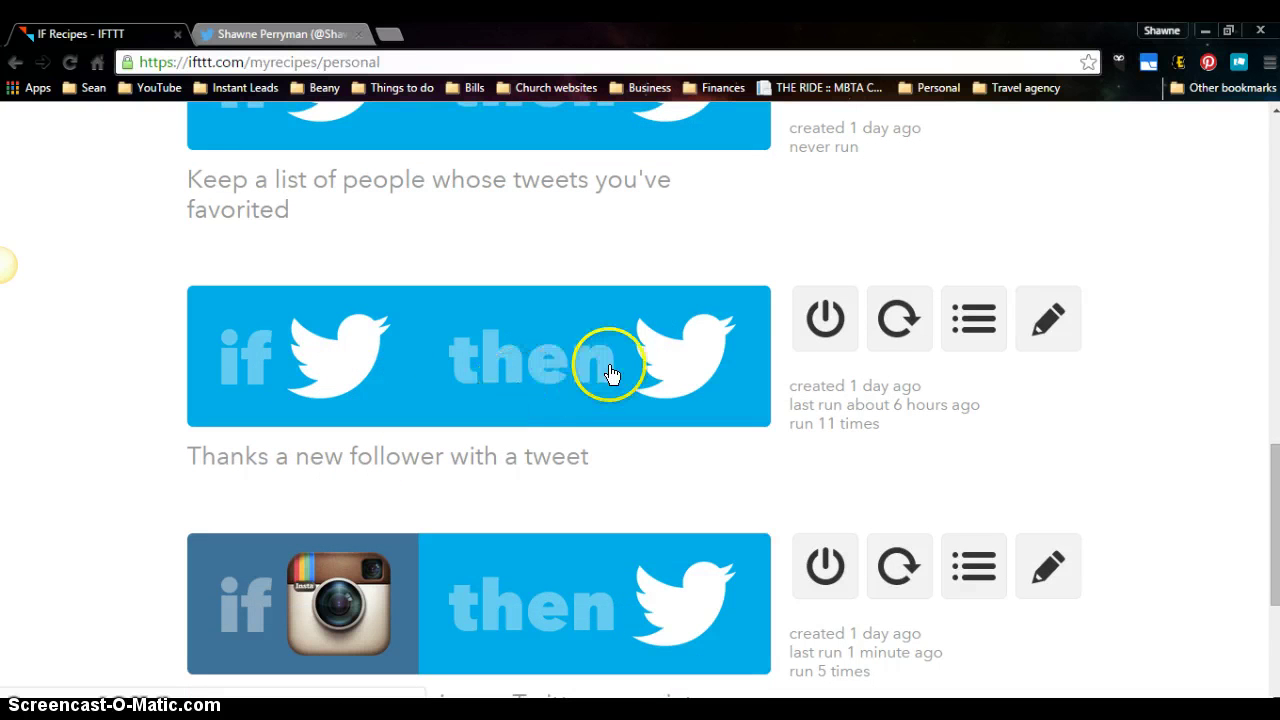
Open the "Thanks a new follower with a tweet" recipe for editing and examine its accounts and title
{"action": "left_click", "coordinate": [1044, 318]}
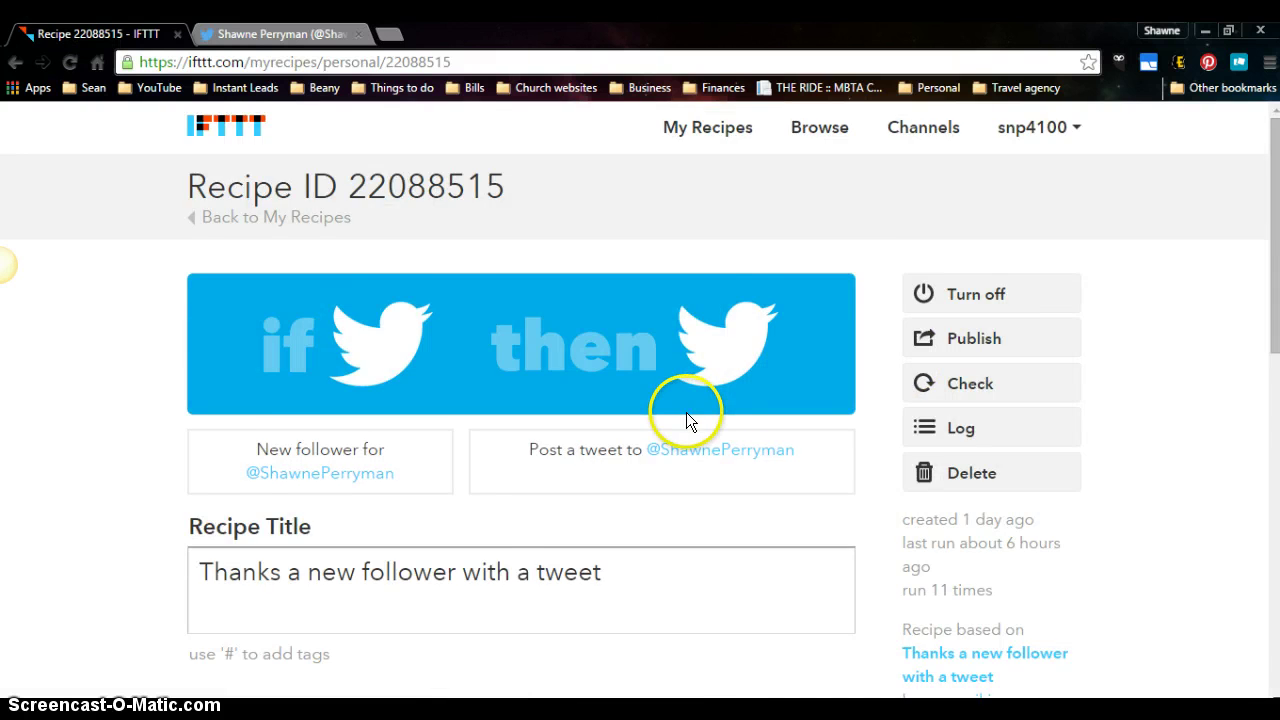
{"action": "scroll", "coordinate": [686, 412], "scroll_direction": "down", "scroll_amount": 2}
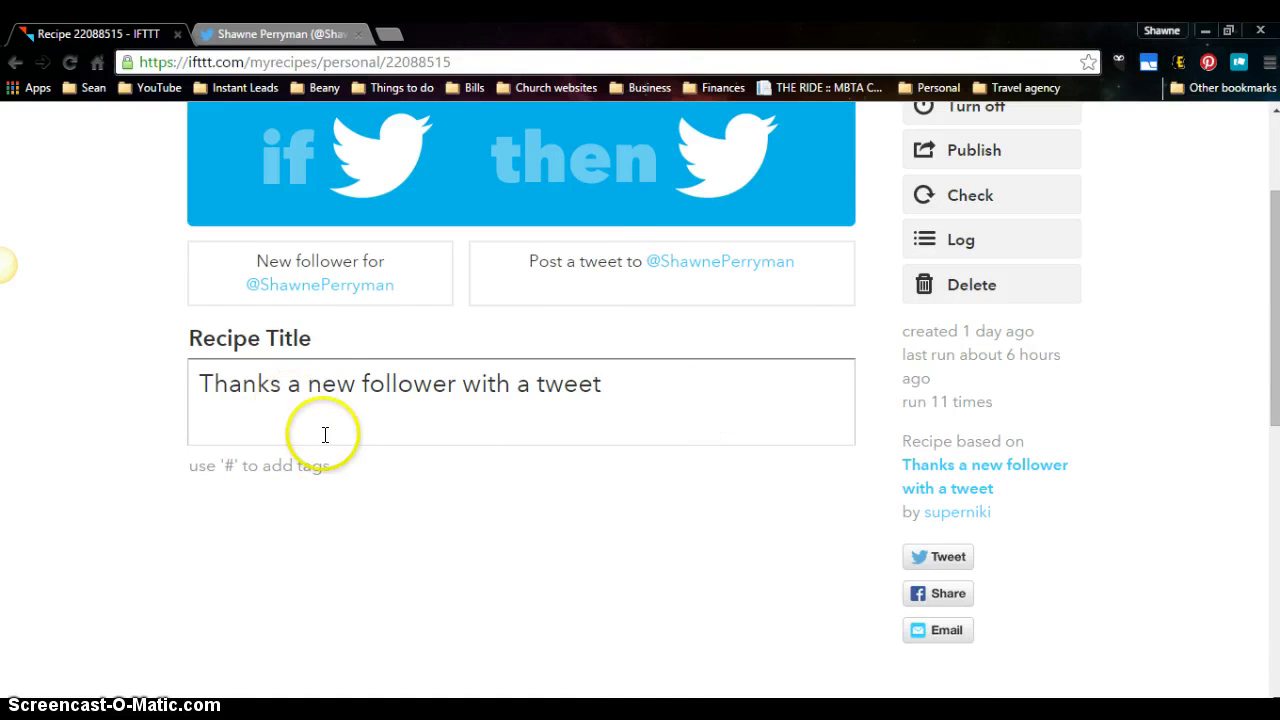
{"action": "scroll", "coordinate": [325, 434], "scroll_direction": "up", "scroll_amount": 2}
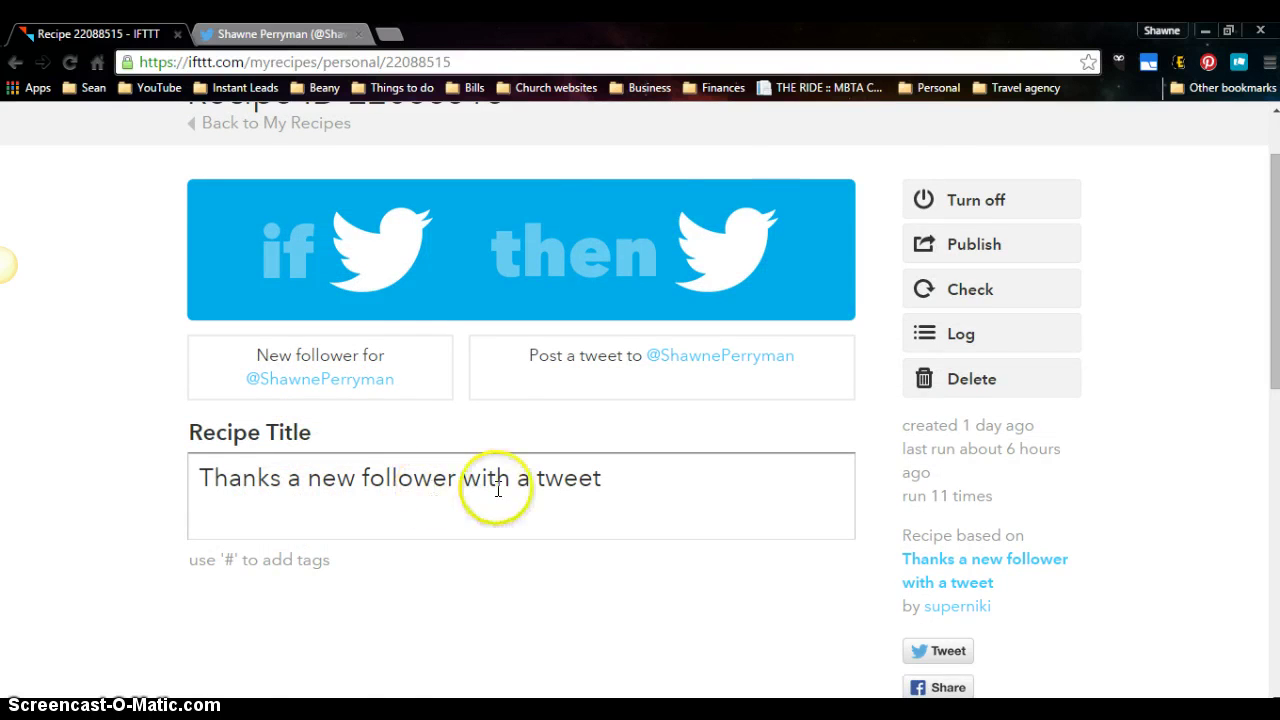
Examine the recipe's "Post a tweet" action and its thank-you message, and return to the recipe's title and accounts
{"action": "scroll", "coordinate": [529, 482], "scroll_direction": "down", "scroll_amount": 6}
{"action": "scroll", "coordinate": [529, 472], "scroll_direction": "down", "scroll_amount": 1}
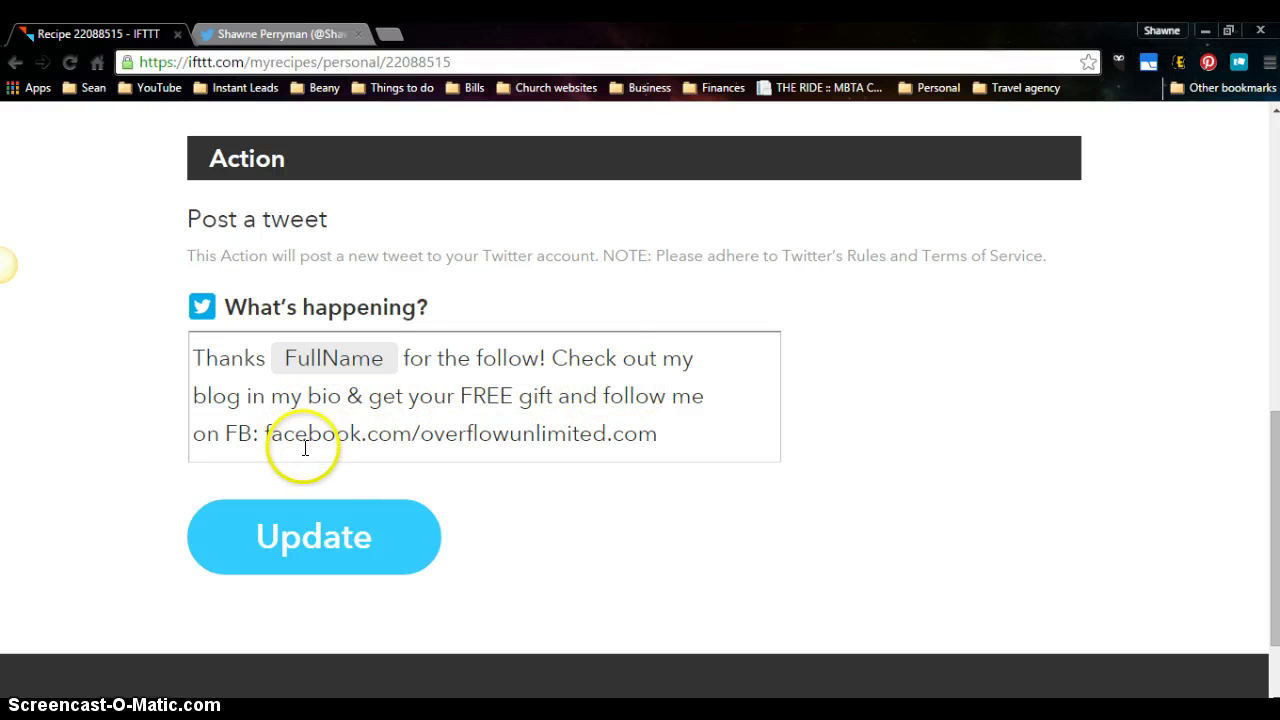
{"action": "scroll", "coordinate": [498, 442], "scroll_direction": "down", "scroll_amount": 1}
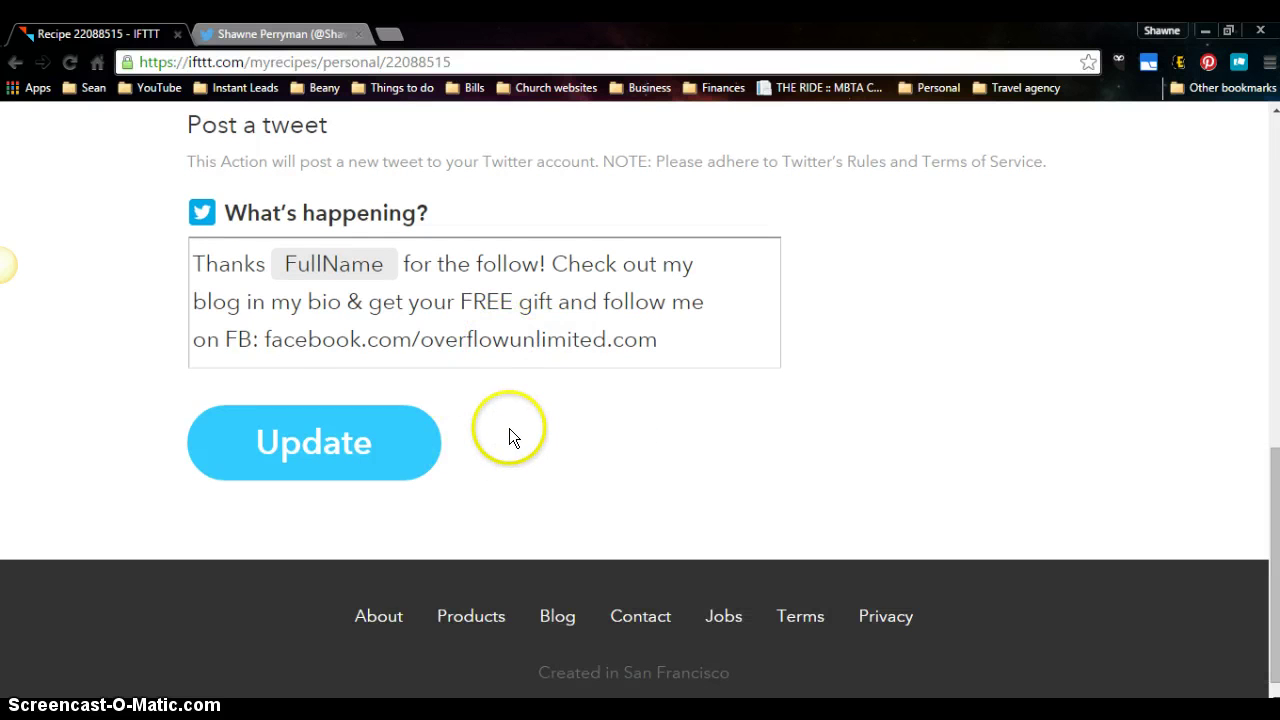
{"action": "scroll", "coordinate": [512, 432], "scroll_direction": "up", "scroll_amount": 2}
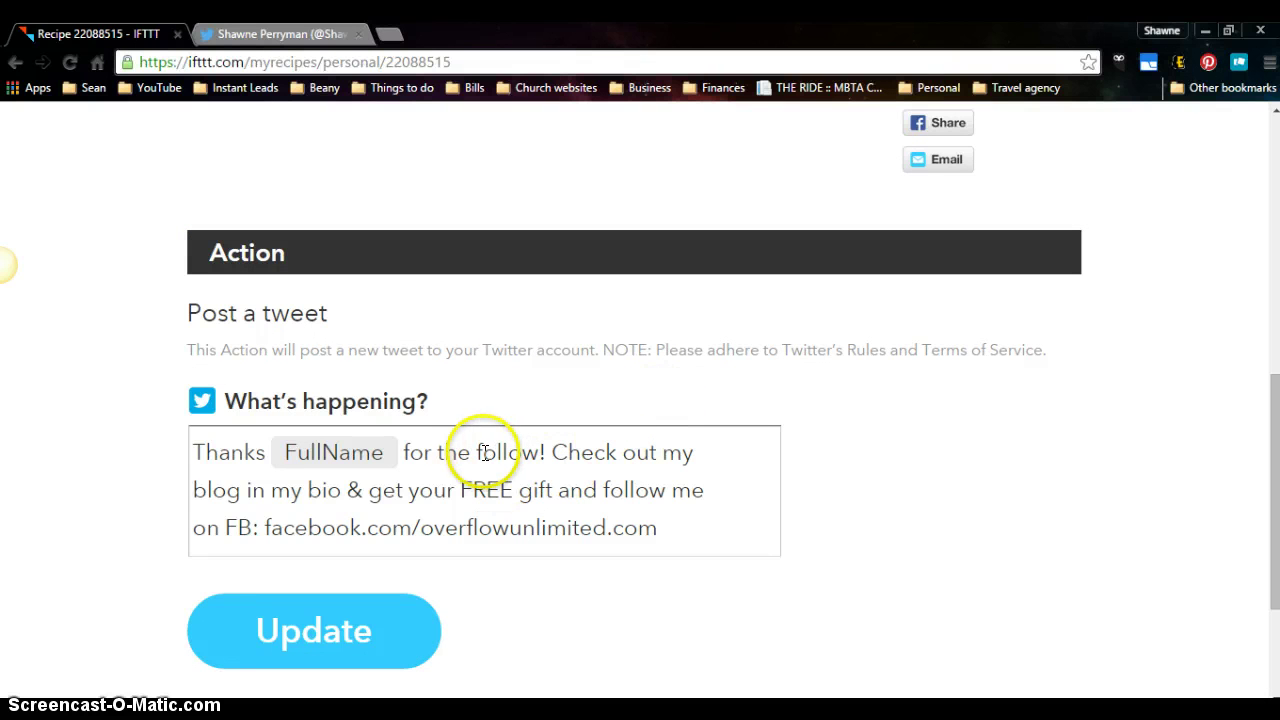
{"action": "left_click", "coordinate": [464, 484]}
{"action": "key", "text": "BackSpace"}
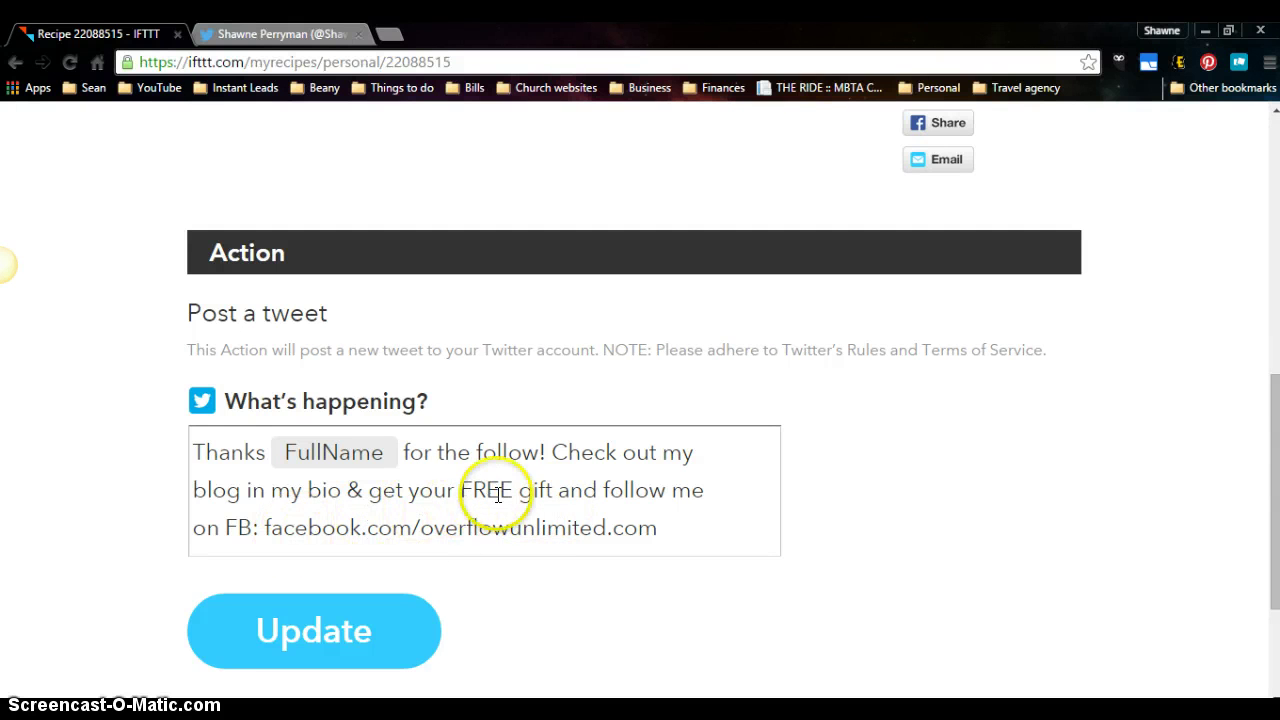
{"action": "scroll", "coordinate": [496, 476], "scroll_direction": "down", "scroll_amount": 1}
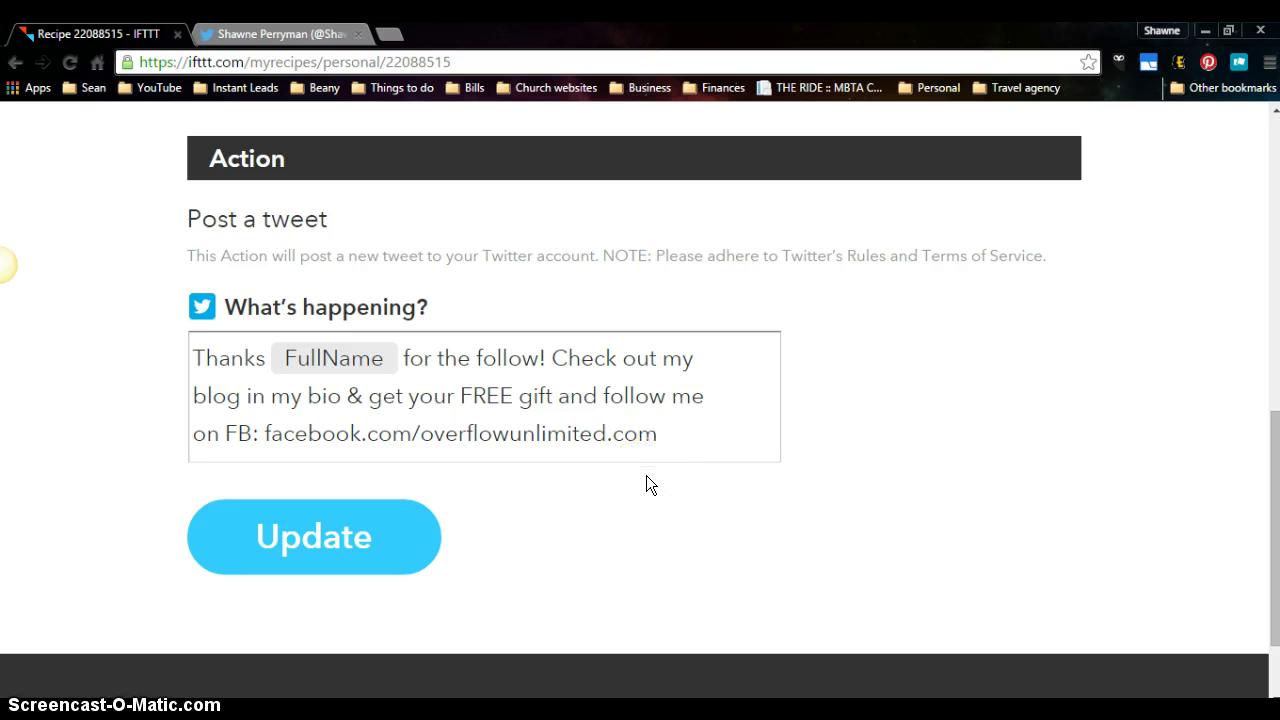
{"action": "scroll", "coordinate": [858, 440], "scroll_direction": "up", "scroll_amount": 2}
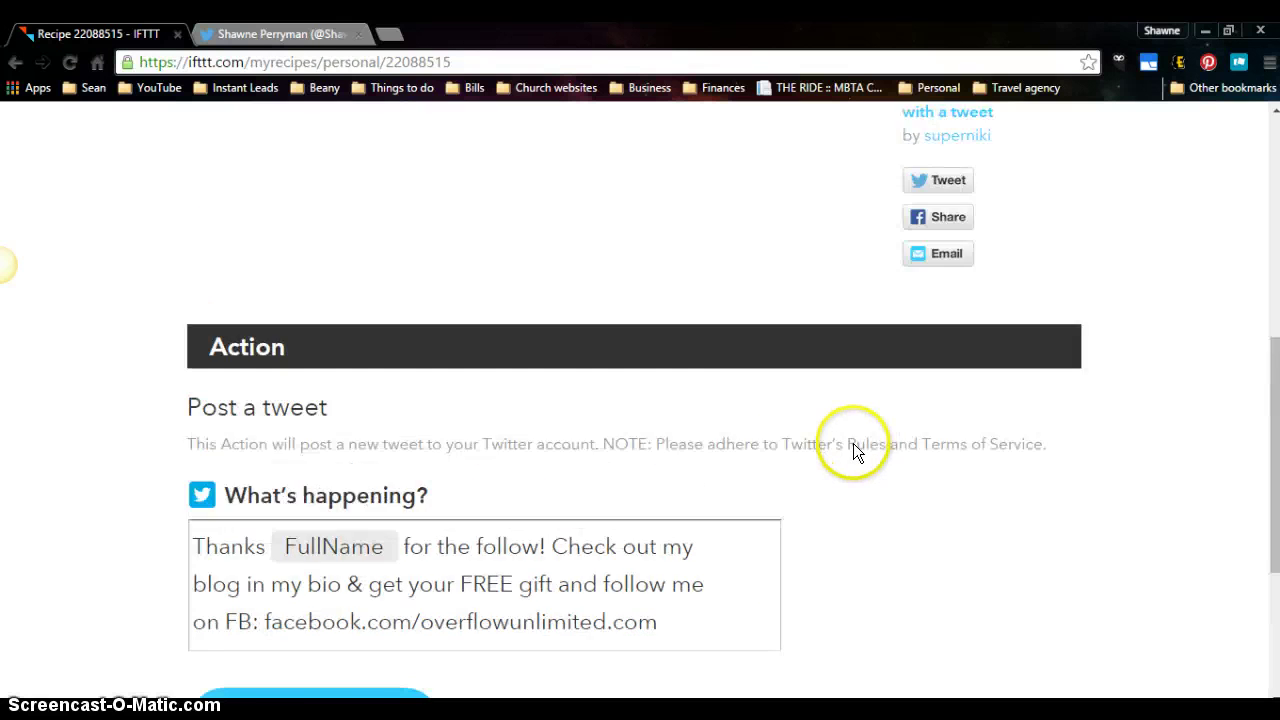
{"action": "scroll", "coordinate": [853, 445], "scroll_direction": "up", "scroll_amount": 6}
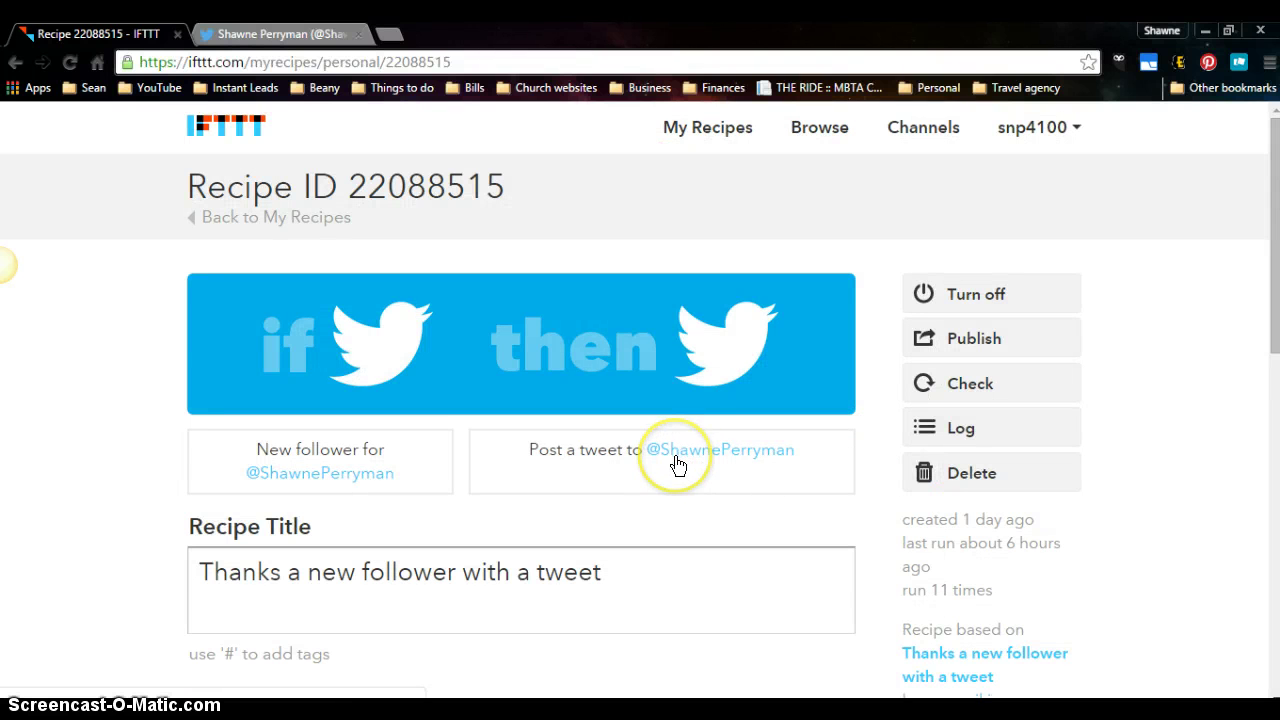